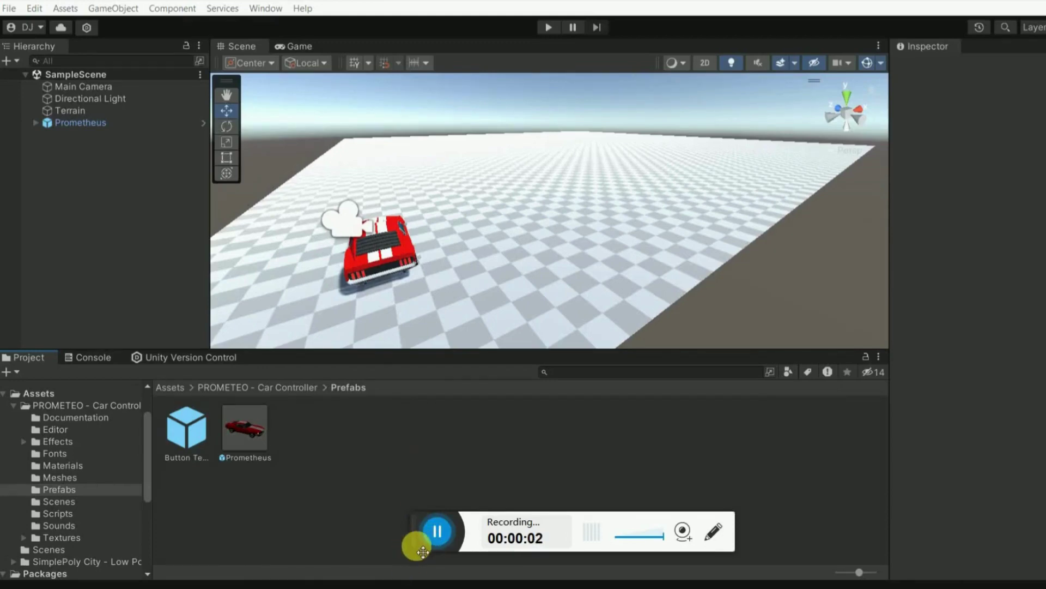
- Inspect the old terrain and Prometheus car, enlarging the Scene view for more room
drag(423, 552, 413, 587)
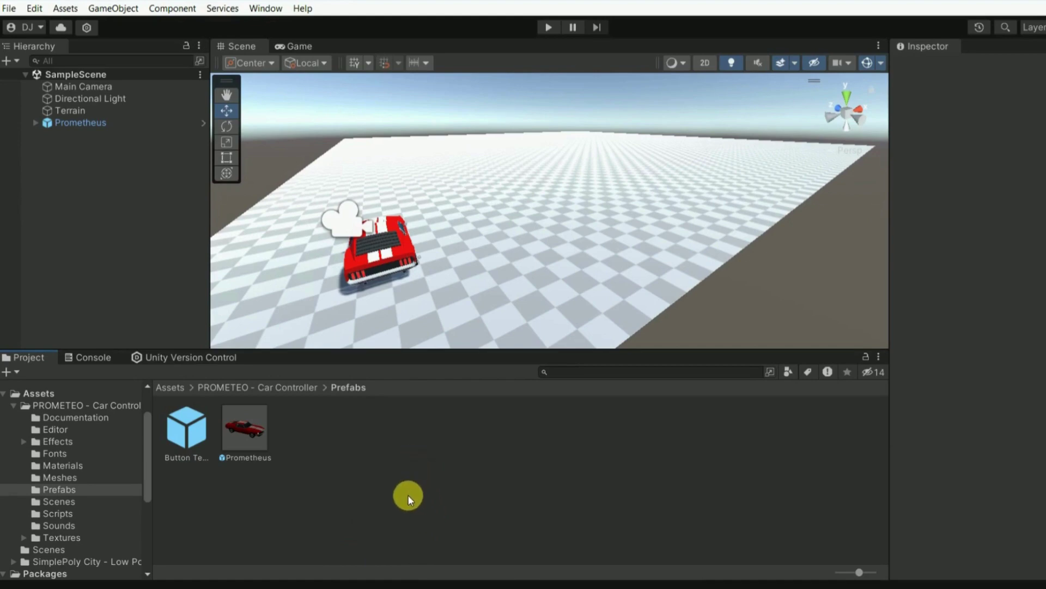
click(158, 110)
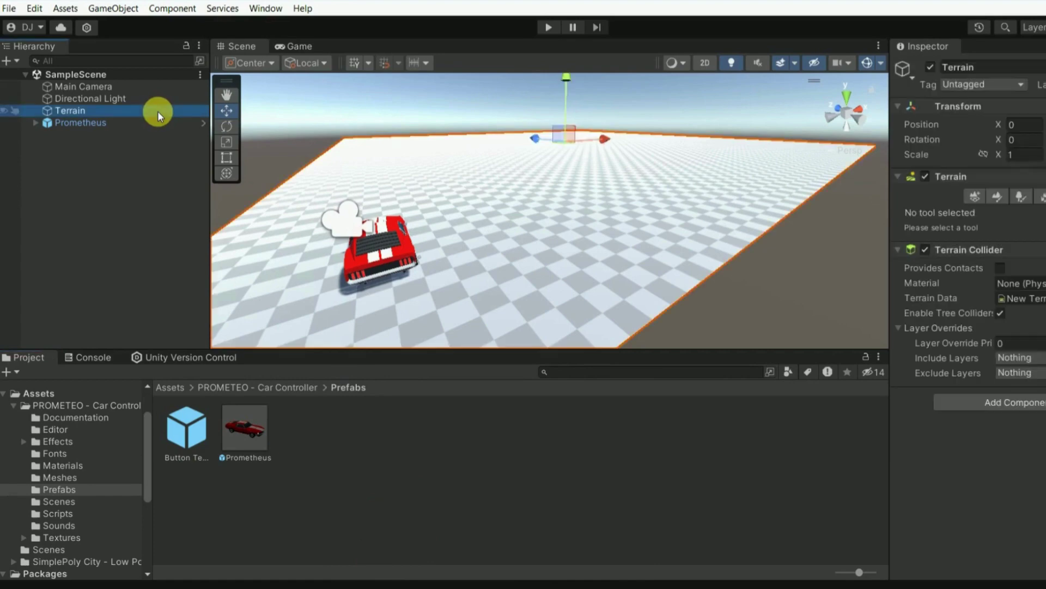
click(110, 124)
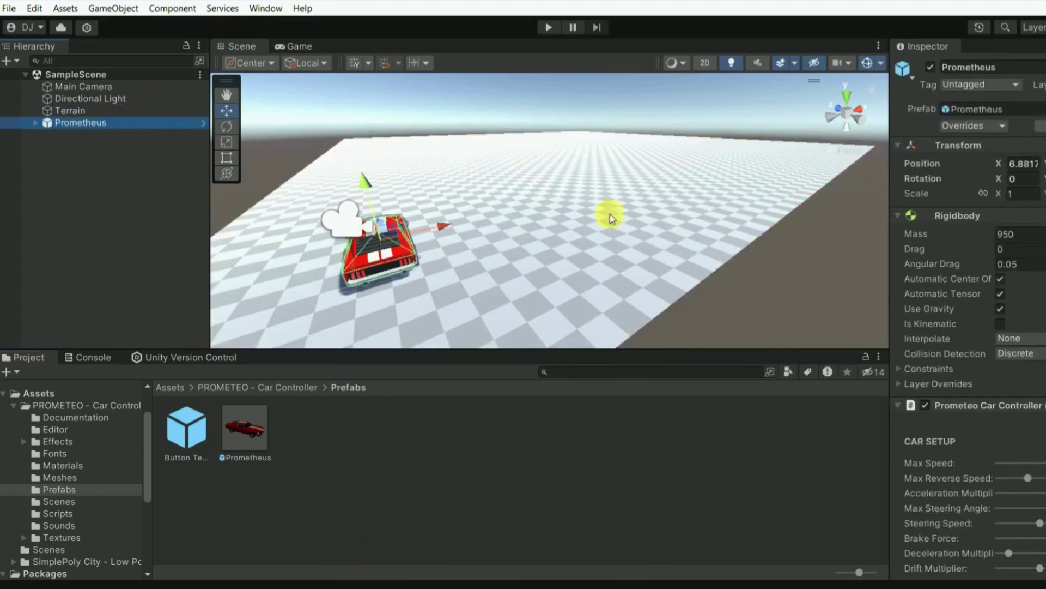
alt+drag(610, 215, 427, 295)
click(651, 243)
mouse_move(654, 243)
alt+mouse_down()
mouse_move(652, 344)
mouse_move(711, 147)
mouse_move(701, 374)
mouse_move(777, 142)
mouse_move(96, 115)
alt+mouse_up()
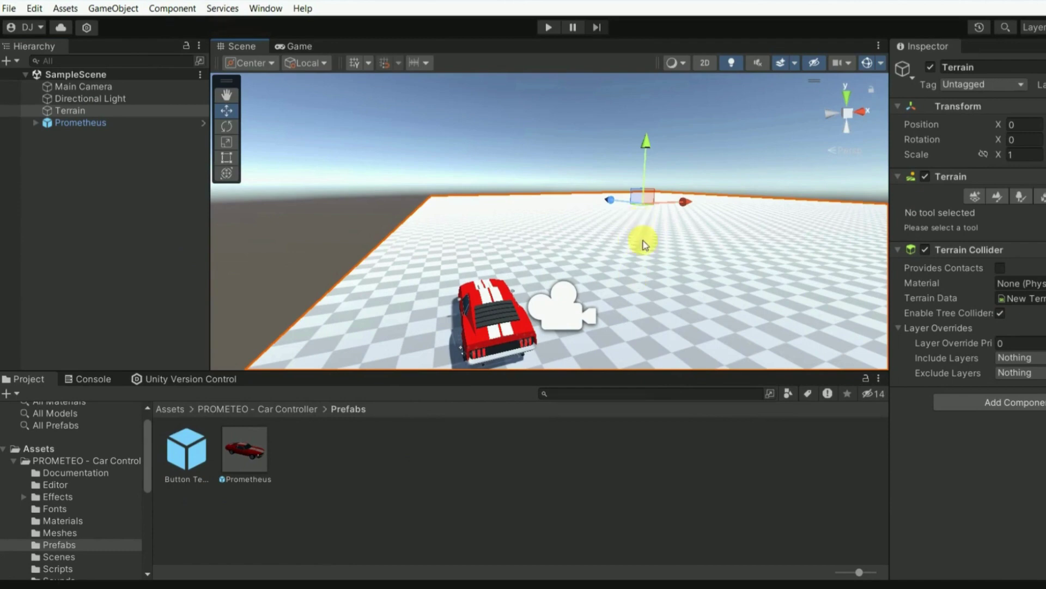
mouse_move(708, 256)
alt+mouse_down()
mouse_move(587, 313)
mouse_move(515, 318)
mouse_move(694, 247)
mouse_move(654, 187)
mouse_move(469, 274)
mouse_move(532, 208)
alt+mouse_up()
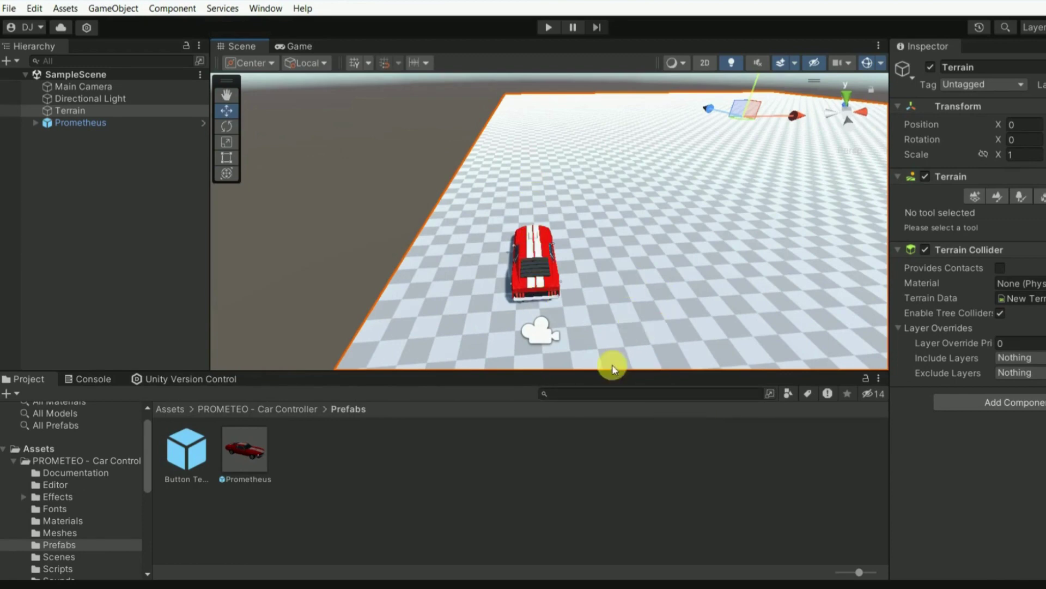
click(604, 252)
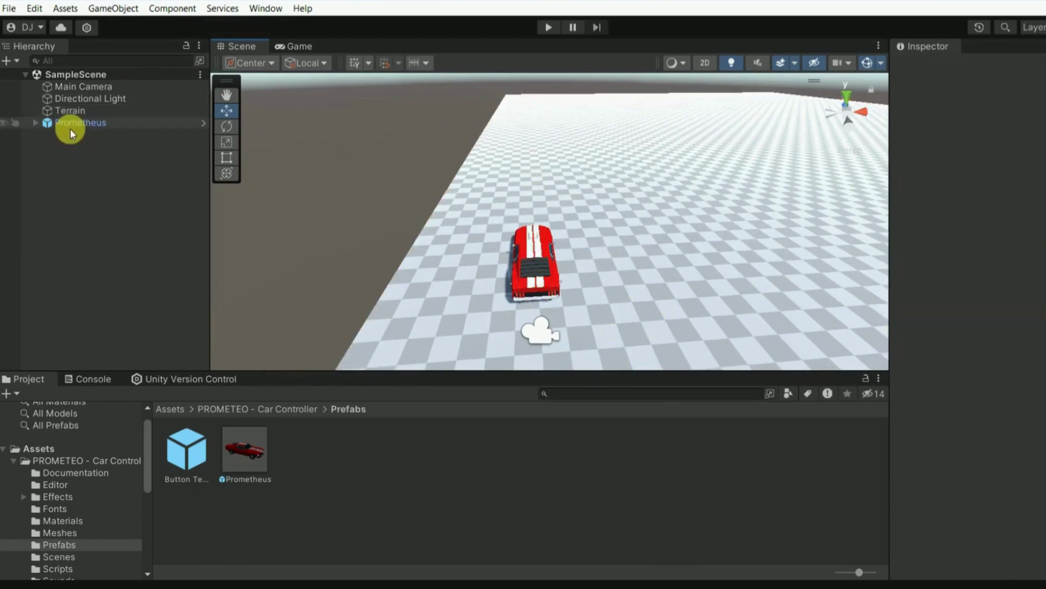
- Delete the old terrain and the Prometheus car from SampleScene
right_click(96, 166)
click(646, 211)
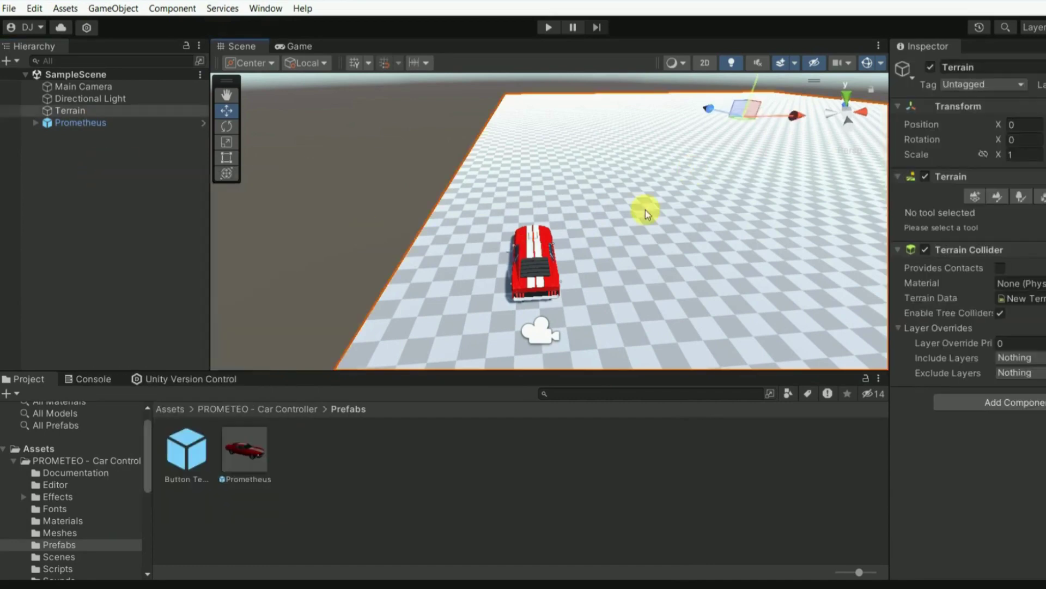
key(Delete)
click(545, 256)
key(Delete)
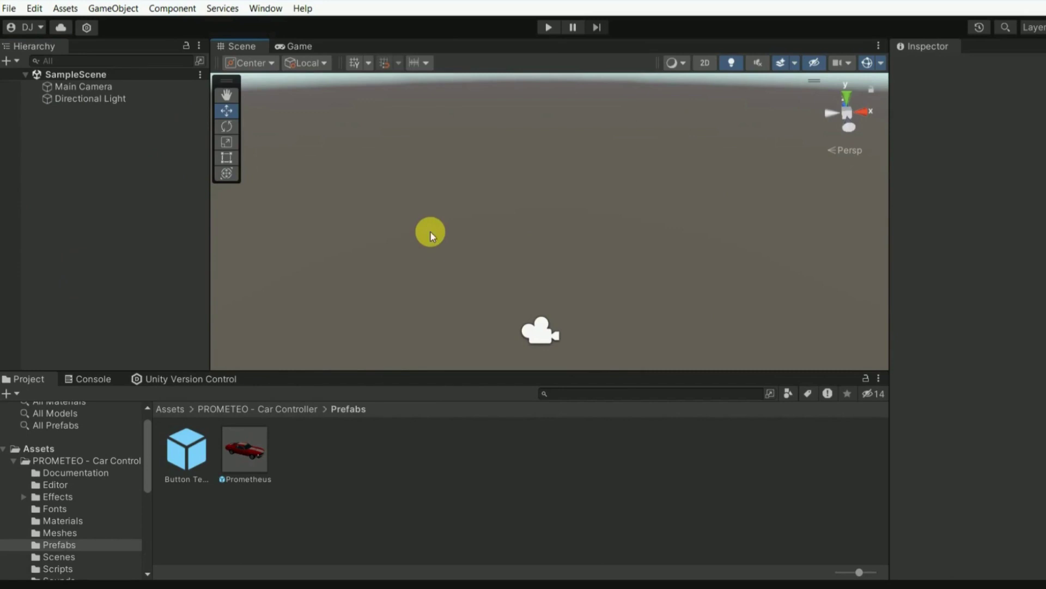
- Add a new 3D Terrain to the scene, frame it and save the scene
click(169, 411)
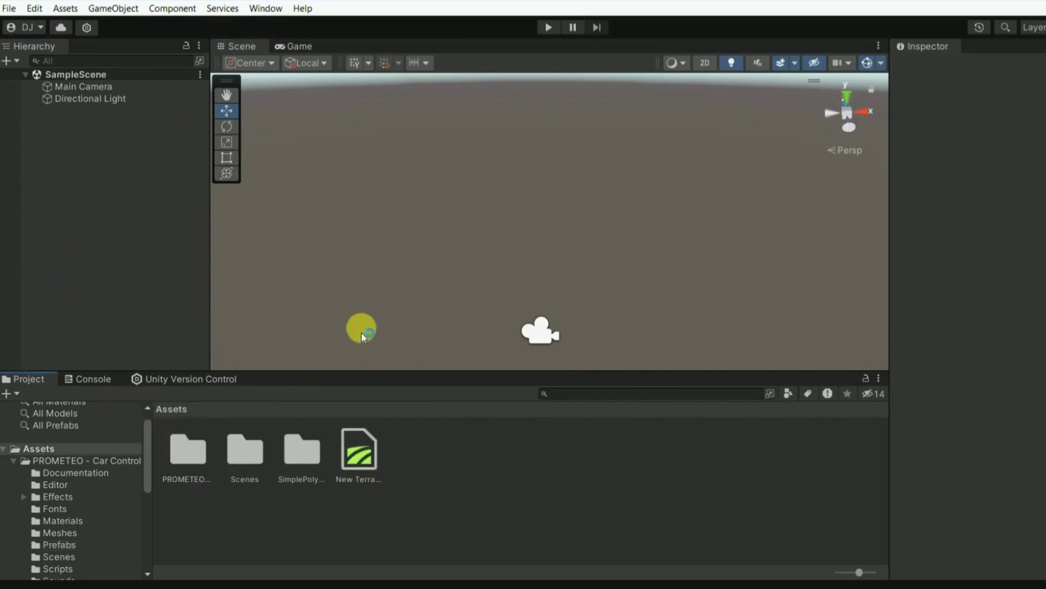
mouse_move(361, 332)
right_down()
mouse_move(387, 305)
mouse_move(535, 338)
right_up()
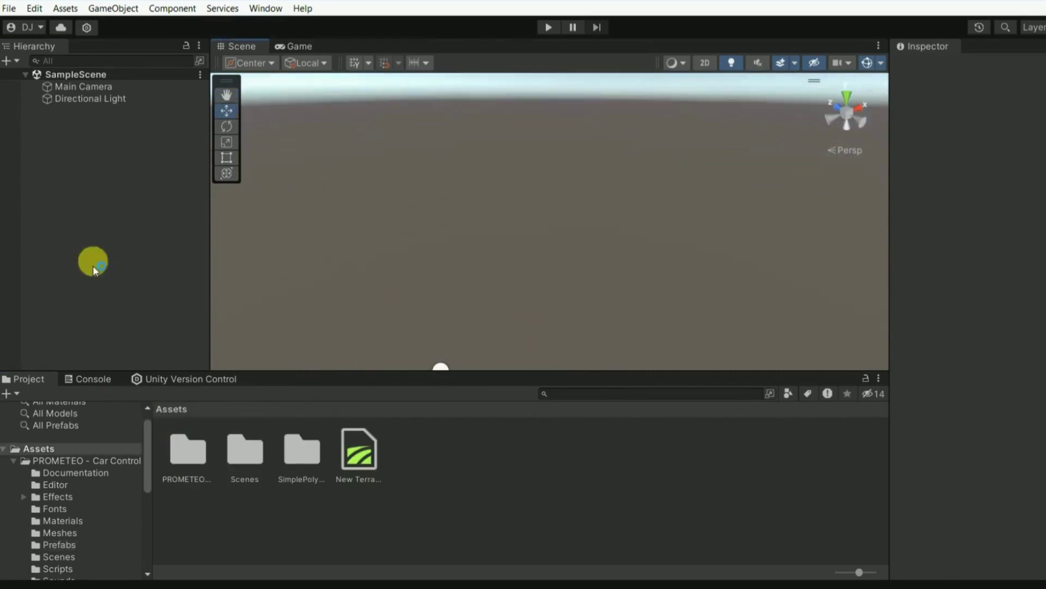
right_click(106, 228)
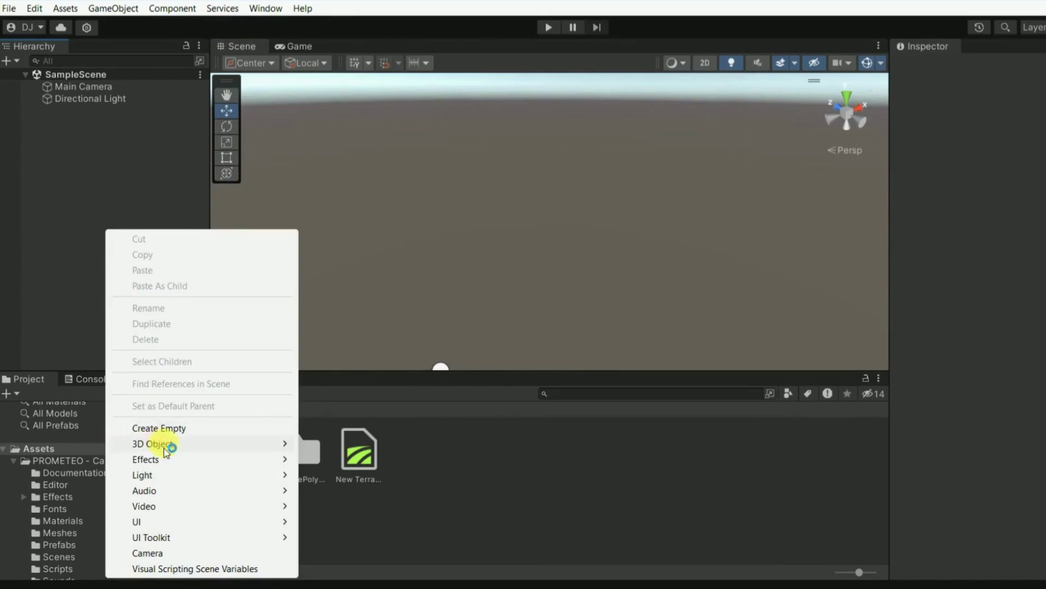
mouse_move(283, 444)
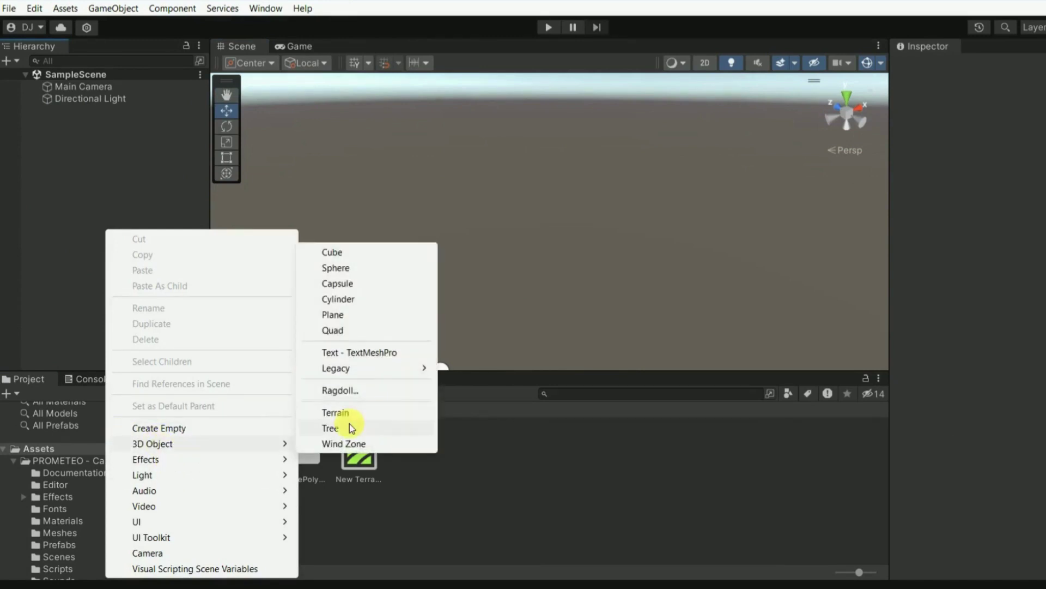
click(349, 414)
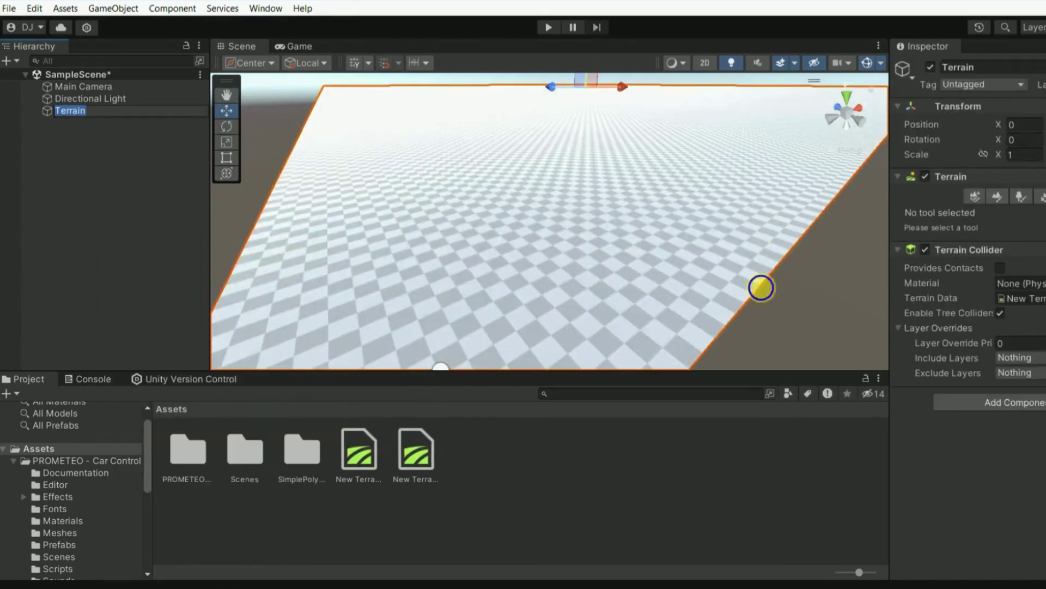
right_drag(761, 287, 690, 283)
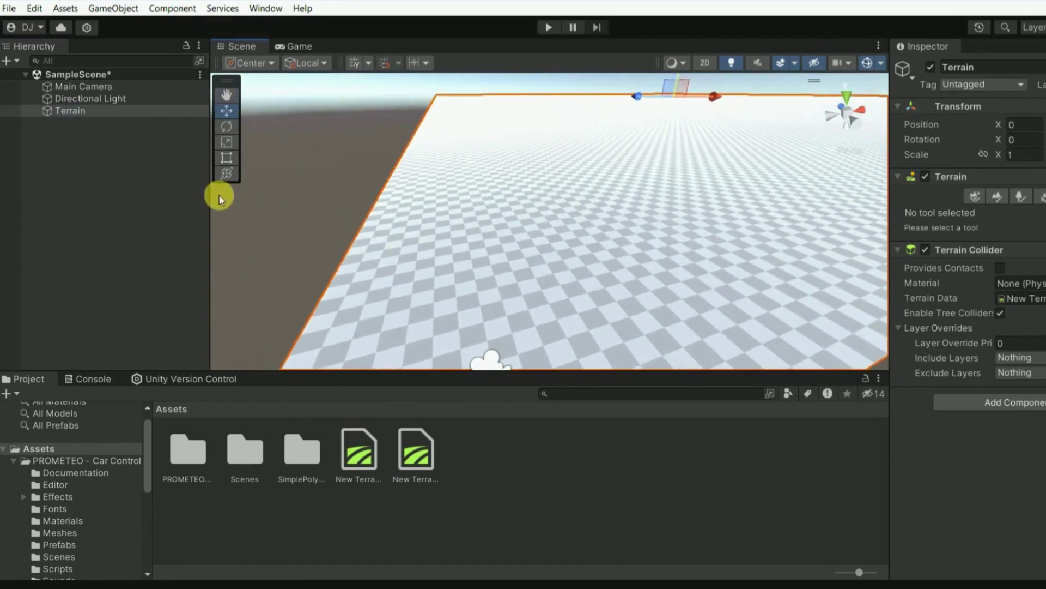
key(ctrl+s)
key(f)
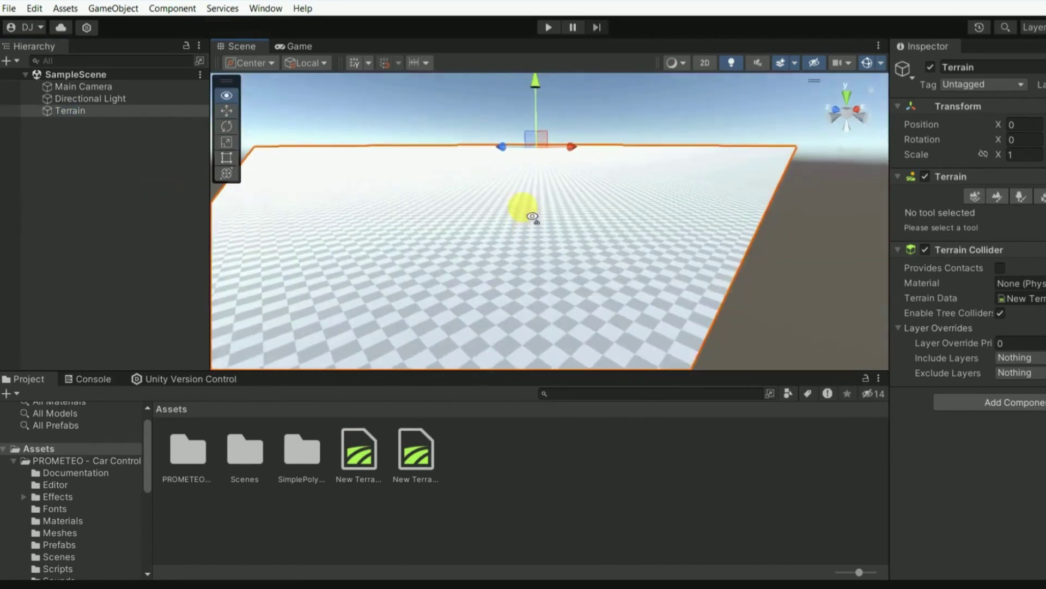
alt+drag(526, 213, 536, 213)
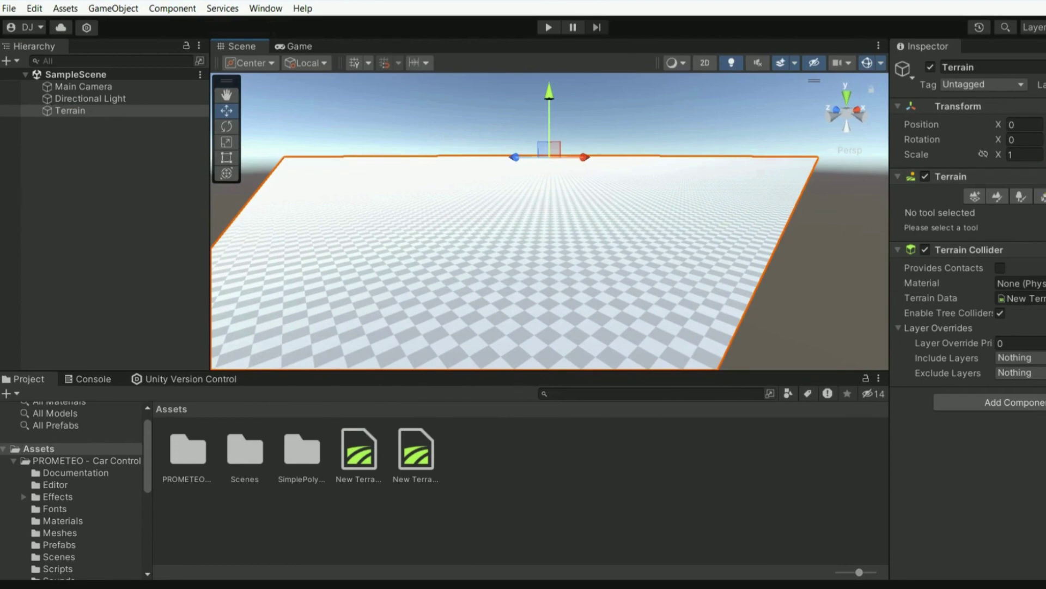
- In Terrain Settings, set Terrain Width and Terrain Length to 100
click(1041, 196)
scroll(967, 322, down, 1)
scroll(967, 321, down, 7)
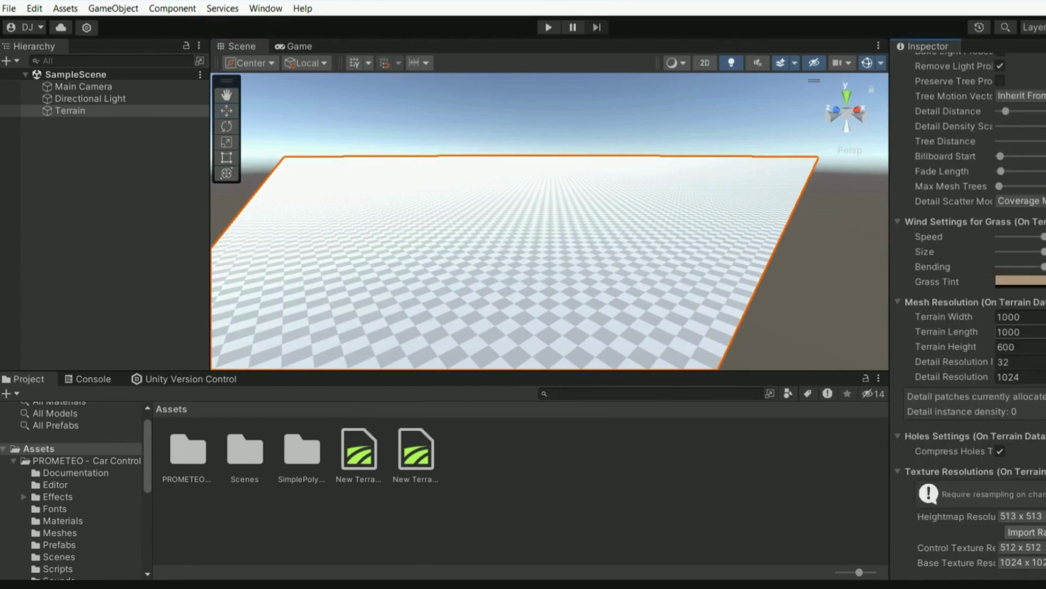
click(1042, 319)
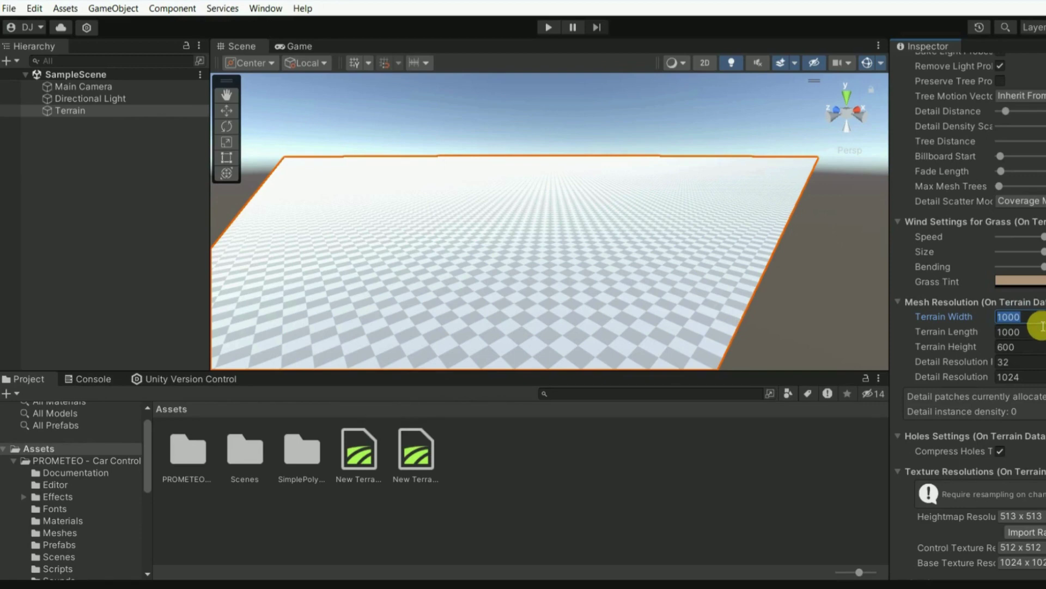
text(10)
click(1028, 333)
text(10)
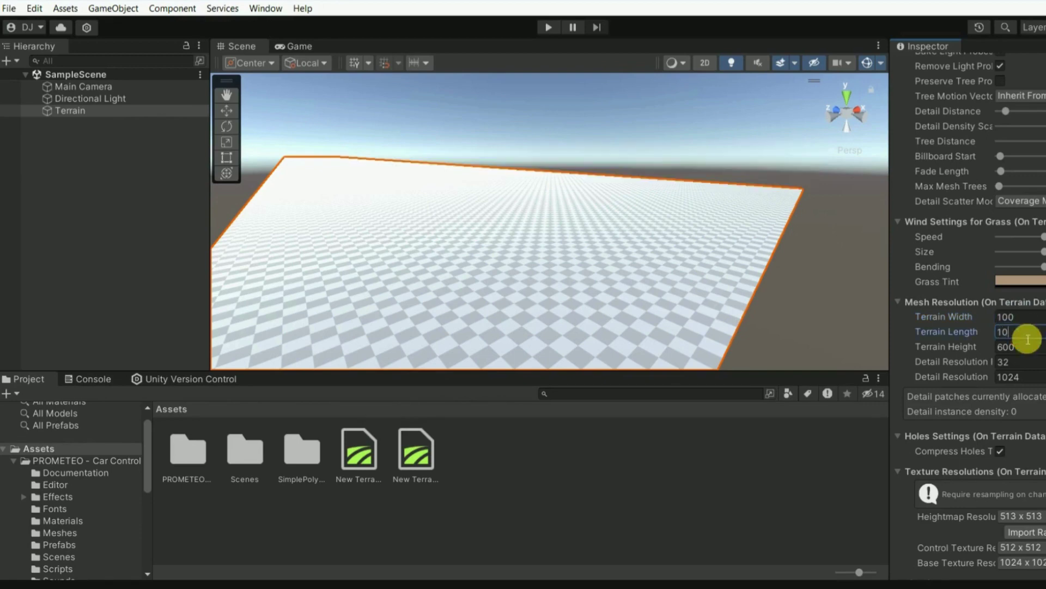
- Switch to the Move tool and orbit the view over the resized terrain
mouse_move(695, 285)
alt+mouse_down()
mouse_move(503, 297)
mouse_move(599, 274)
alt+mouse_up()
key(w)
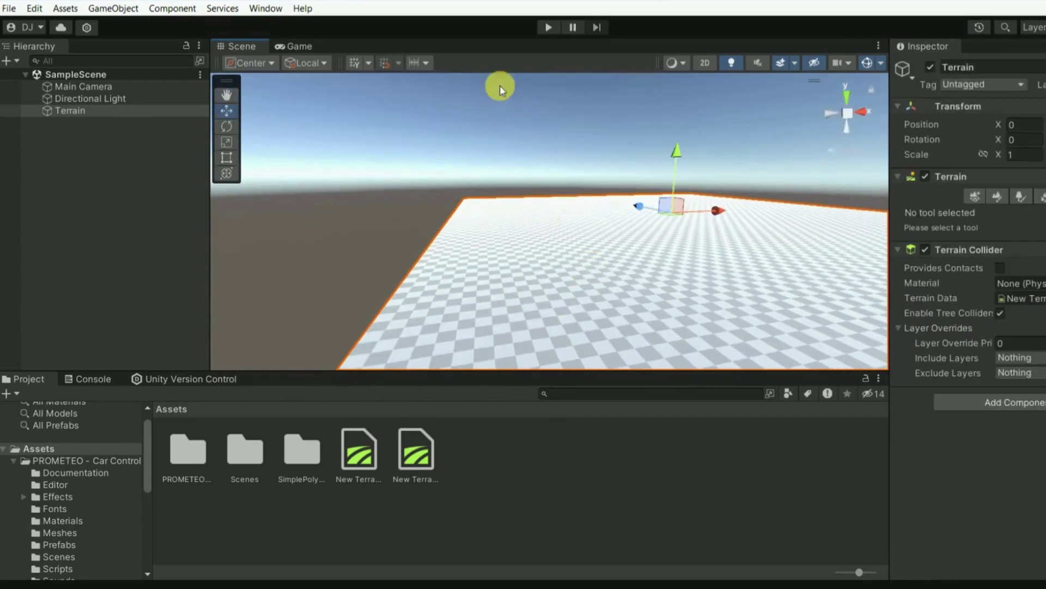
click(498, 93)
scroll(492, 130, up, 5)
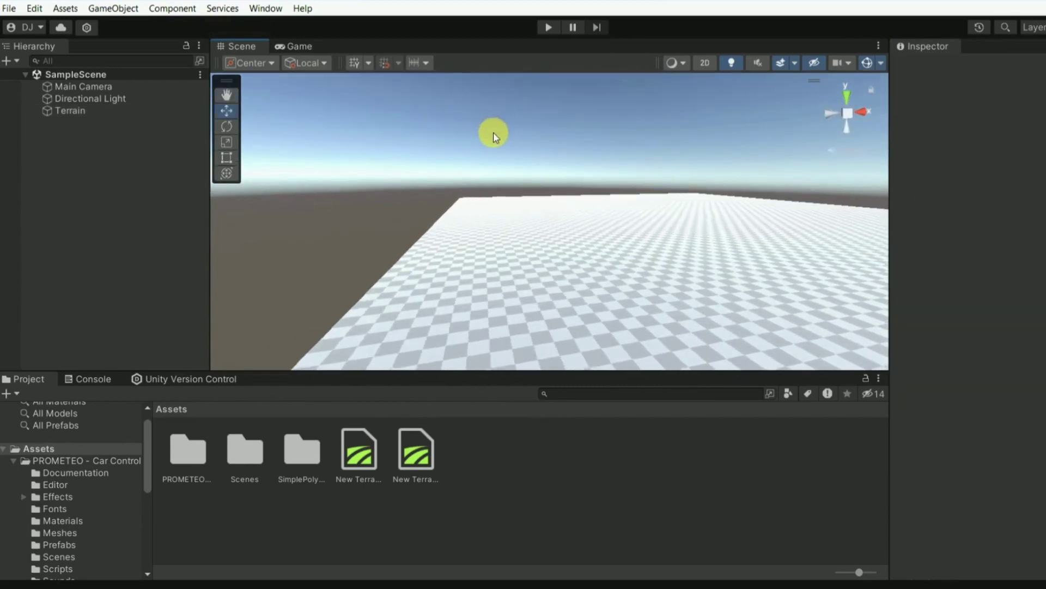
scroll(632, 175, up, 3)
alt+drag(633, 176, 591, 262)
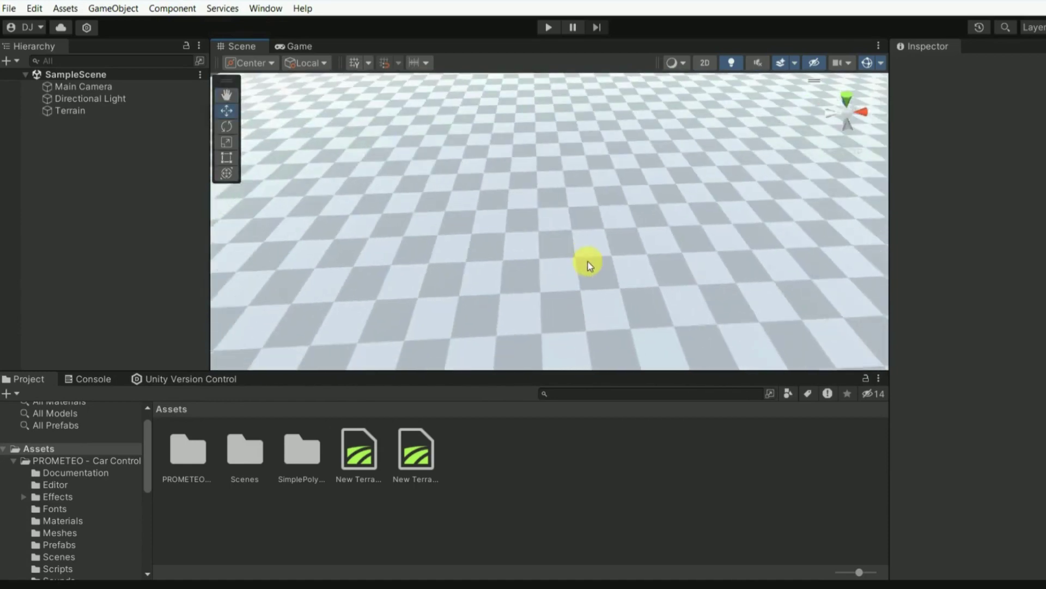
- Zoom in and out around the 100 × 100 terrain, briefly selecting it
scroll(588, 262, down, 3)
scroll(586, 276, down, 3)
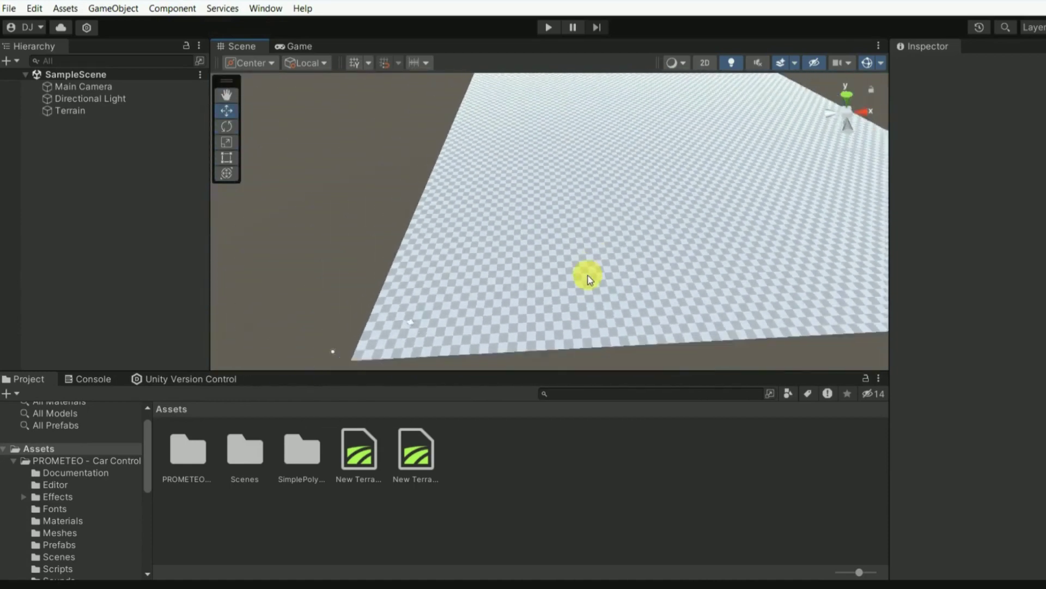
scroll(586, 275, down, 3)
scroll(587, 277, down, 2)
scroll(587, 279, up, 1)
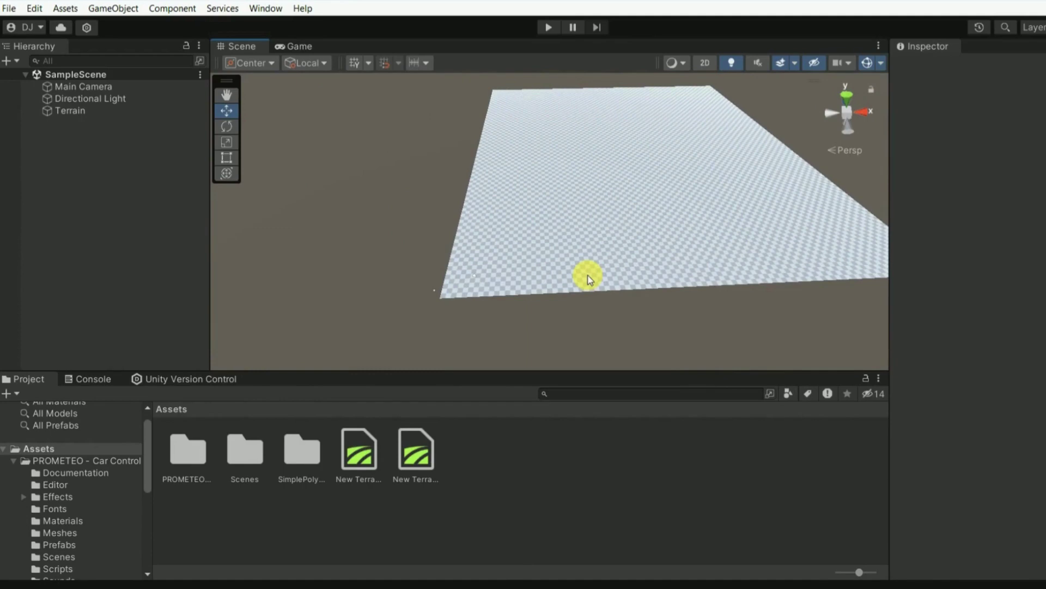
click(573, 279)
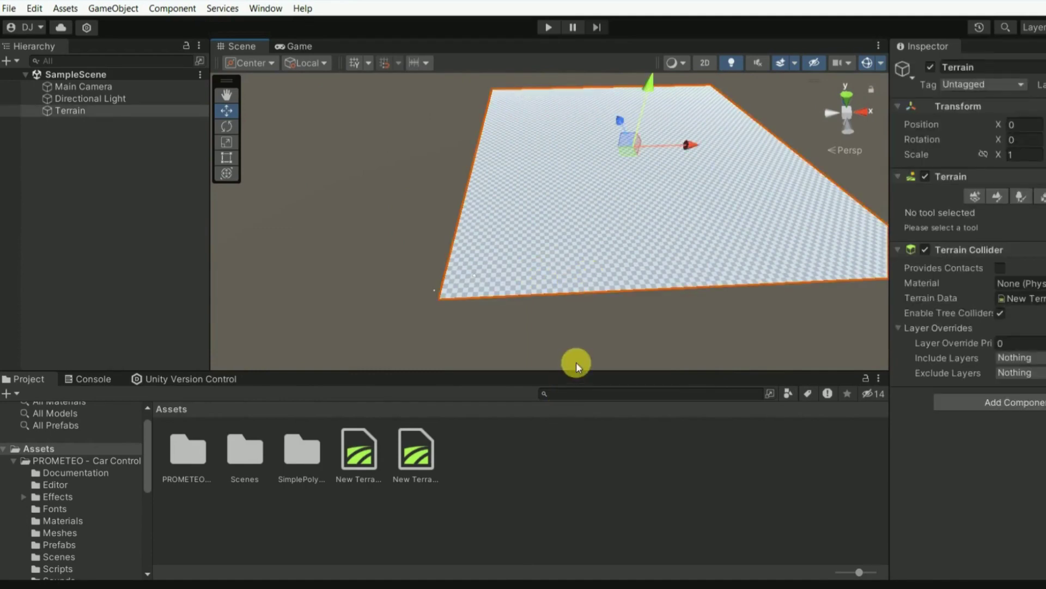
click(576, 362)
scroll(577, 362, up, 1)
scroll(423, 335, up, 2)
scroll(333, 299, up, 2)
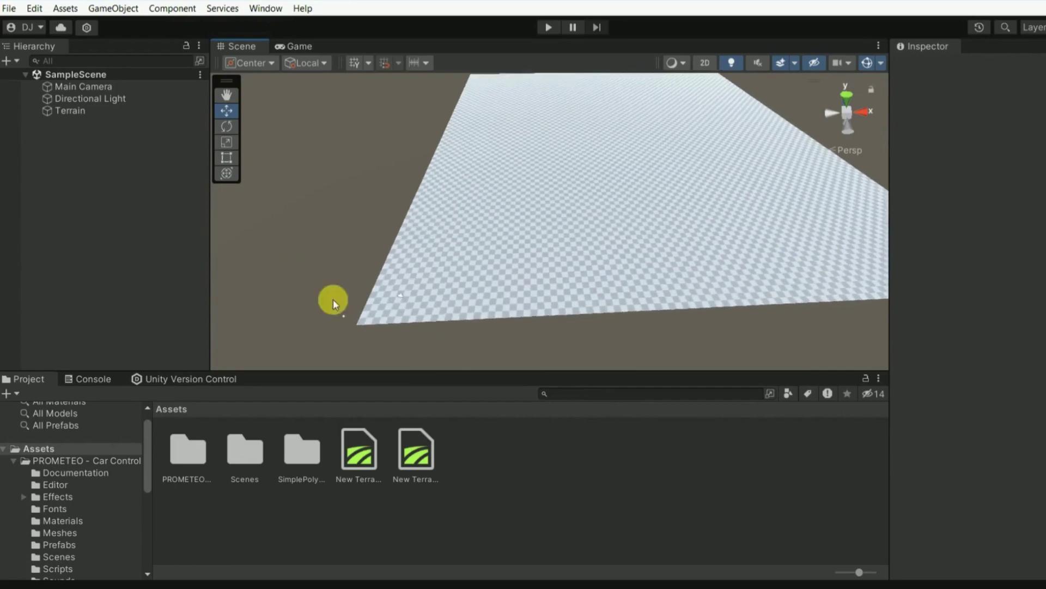
scroll(335, 303, up, 2)
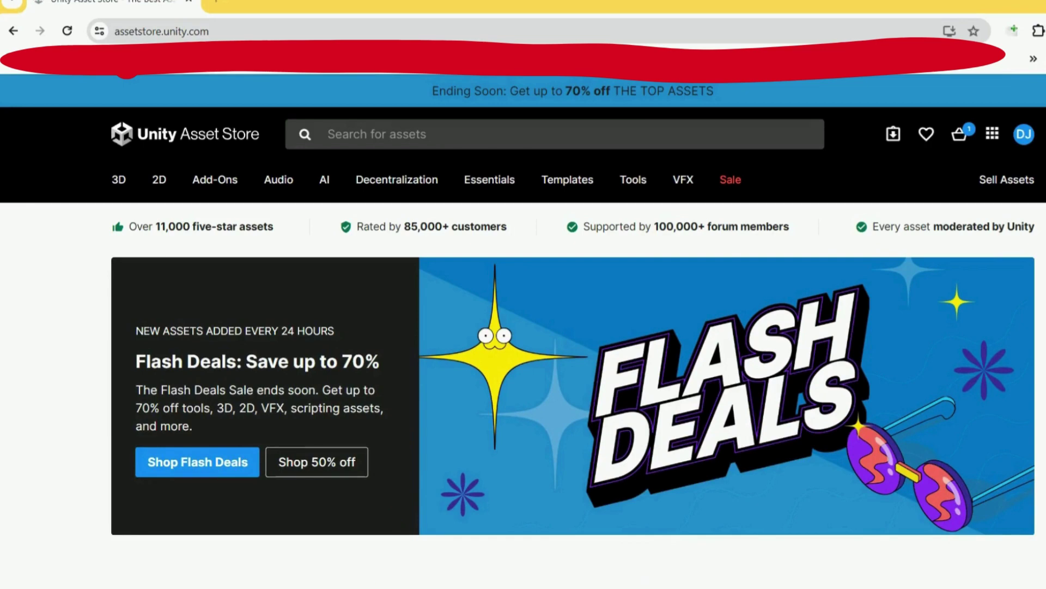
- Search the Asset Store for 'car' and filter results to Free Assets
click(333, 142)
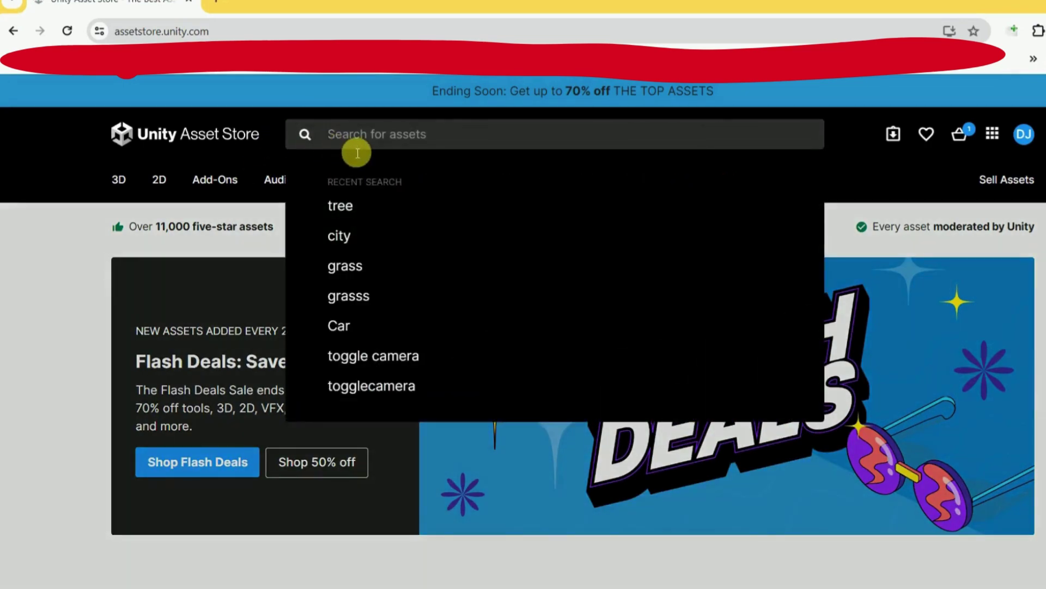
text(car)
key(Return)
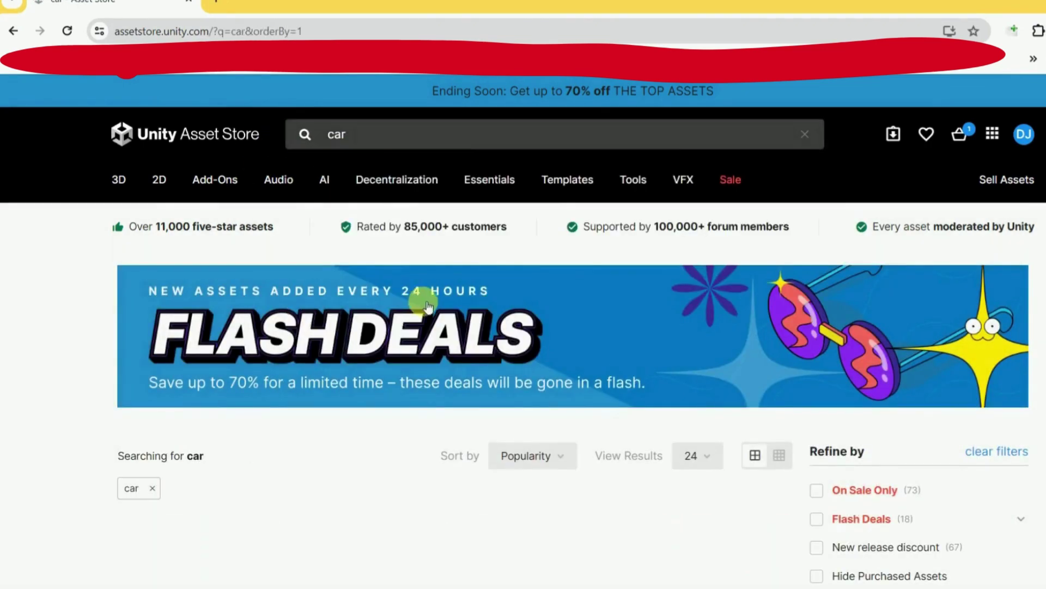
scroll(817, 269, down, 5)
scroll(872, 338, down, 5)
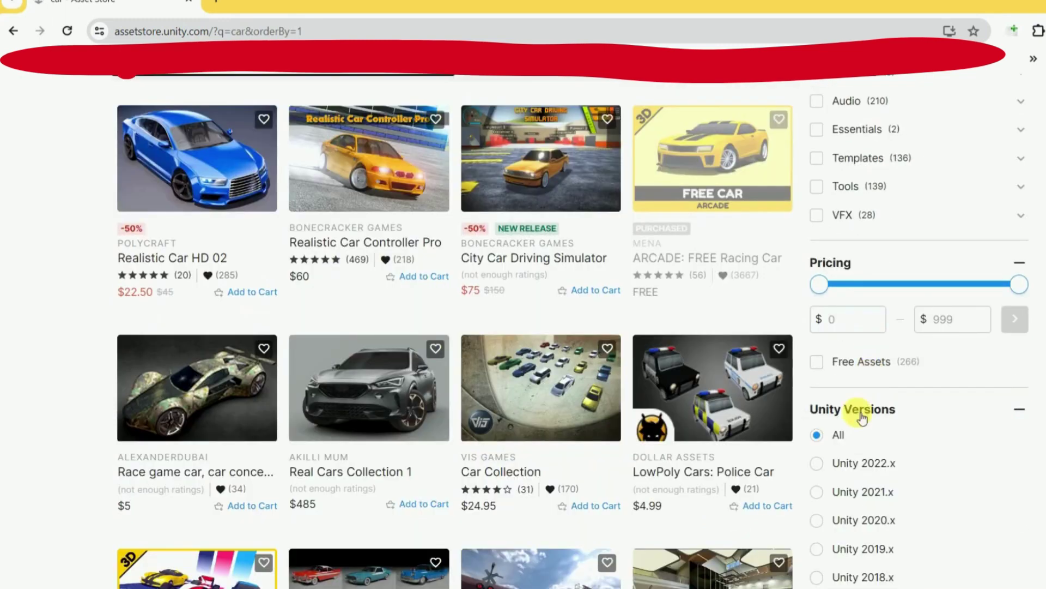
click(816, 362)
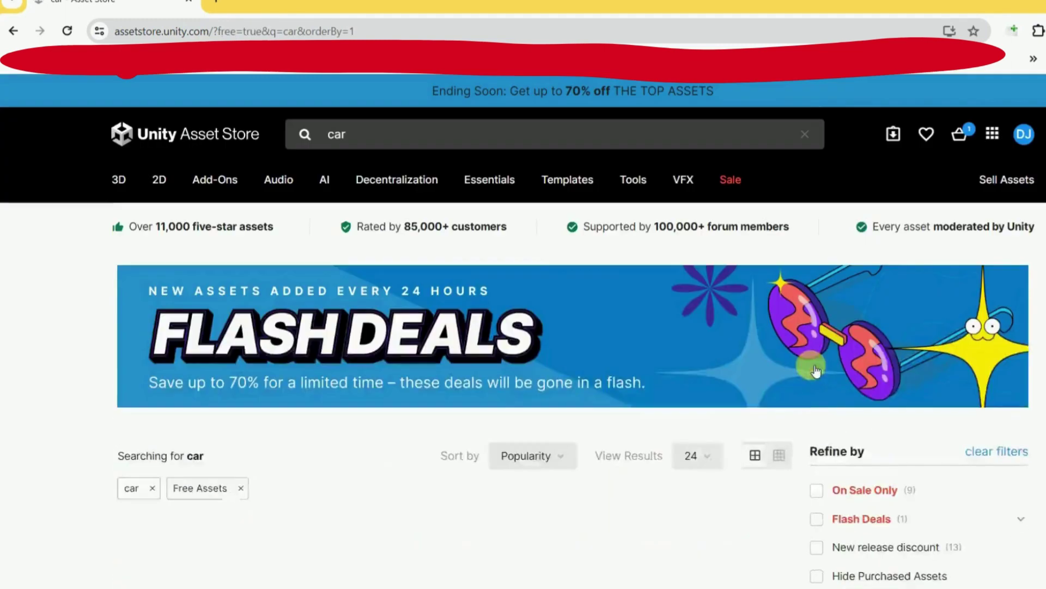
scroll(733, 378, down, 5)
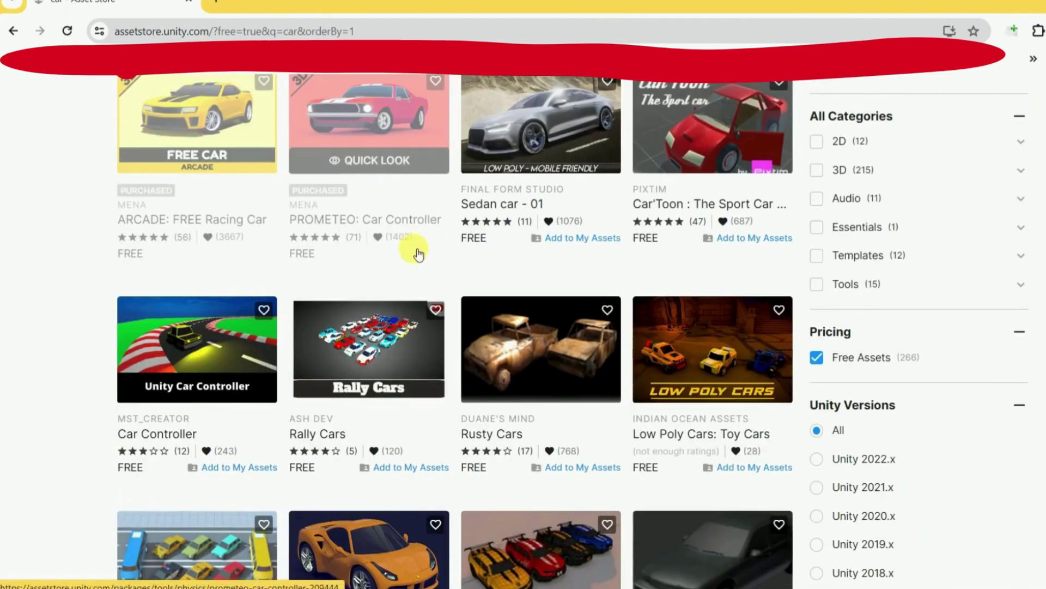
scroll(396, 263, up, 2)
- Open the PROMETEO: Car Controller page and send it to the Unity project
click(388, 257)
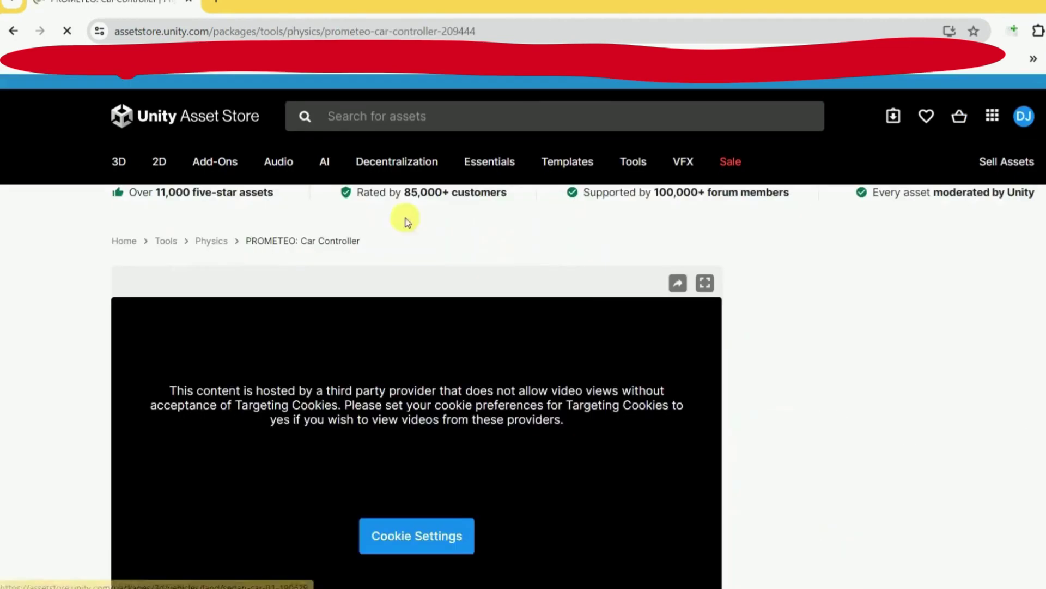
scroll(898, 429, down, 3)
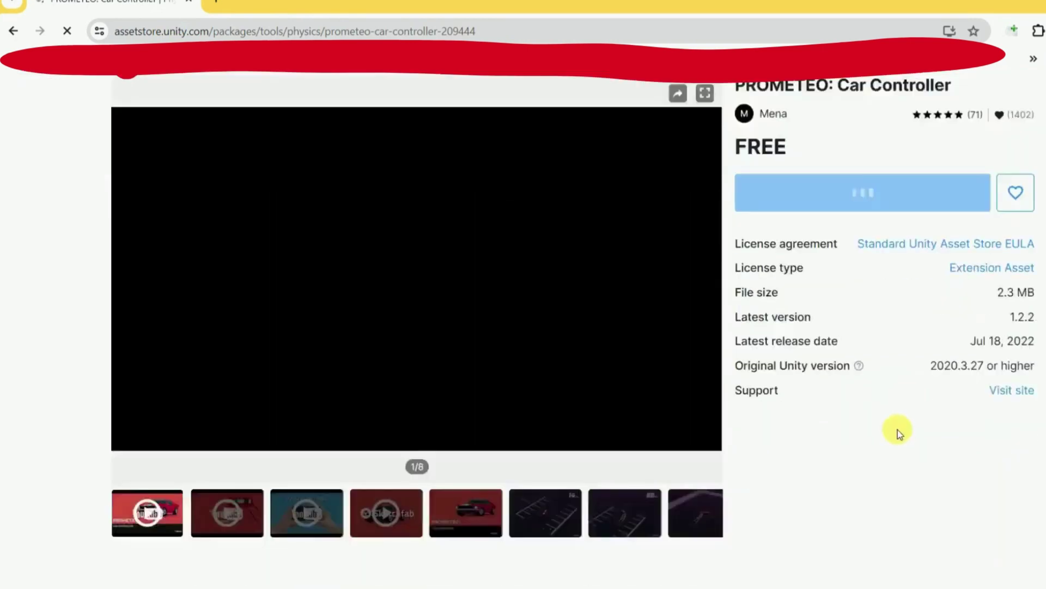
scroll(897, 430, down, 2)
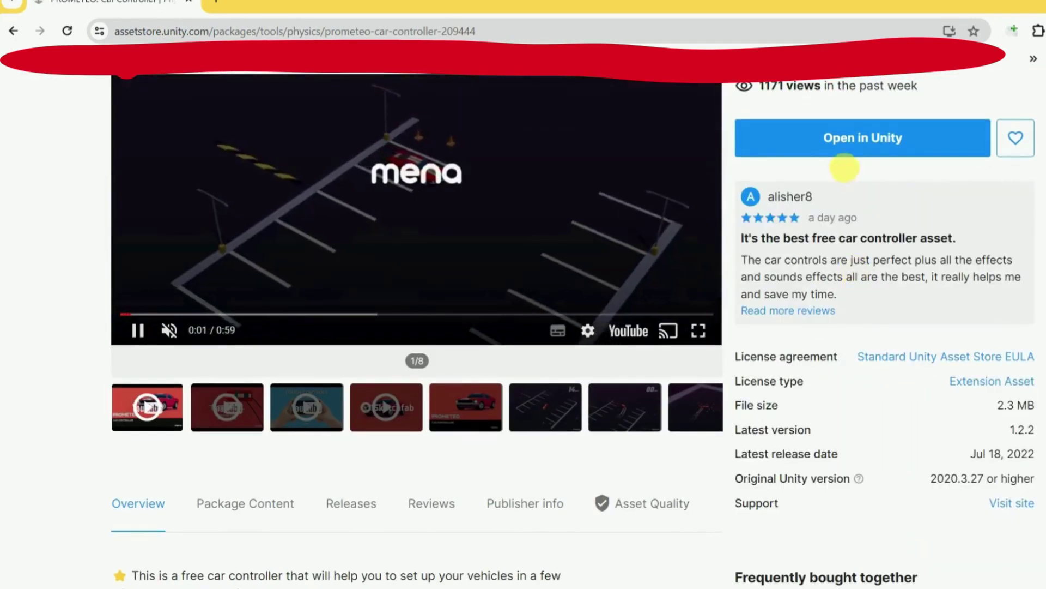
scroll(851, 207, up, 3)
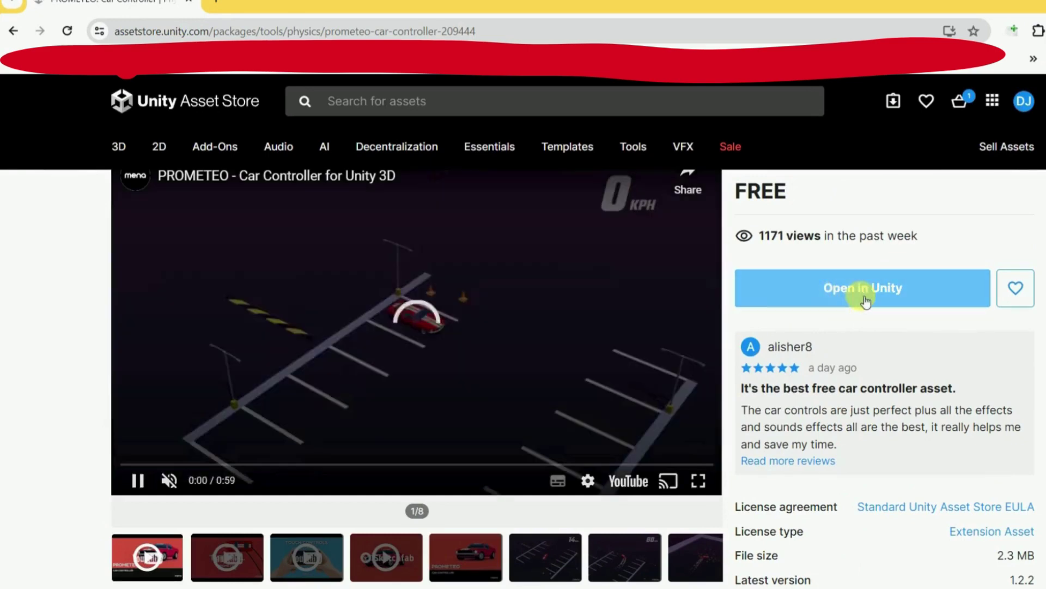
click(853, 314)
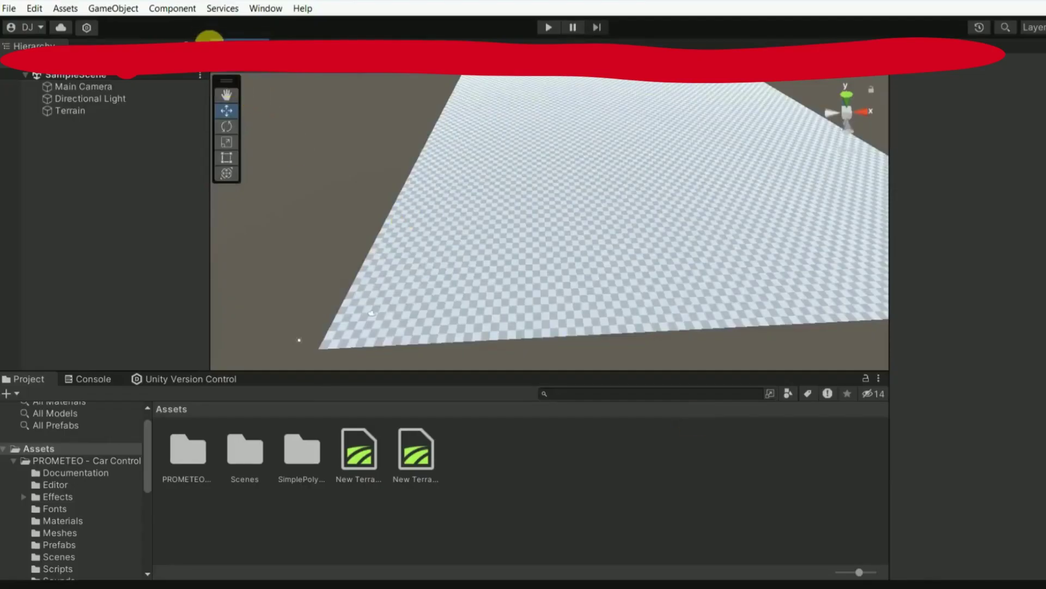
click(253, 8)
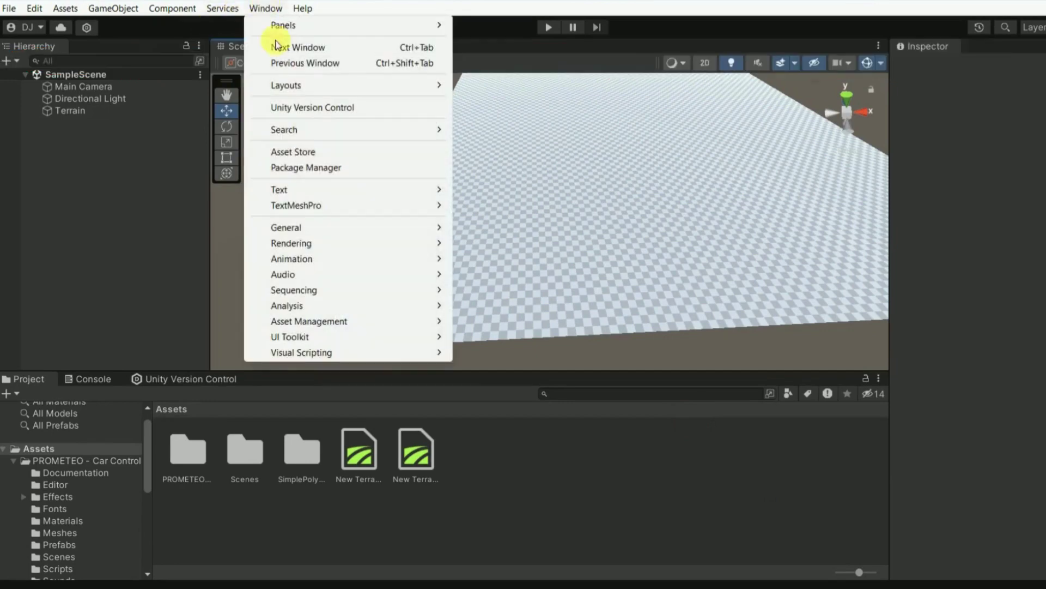
click(304, 170)
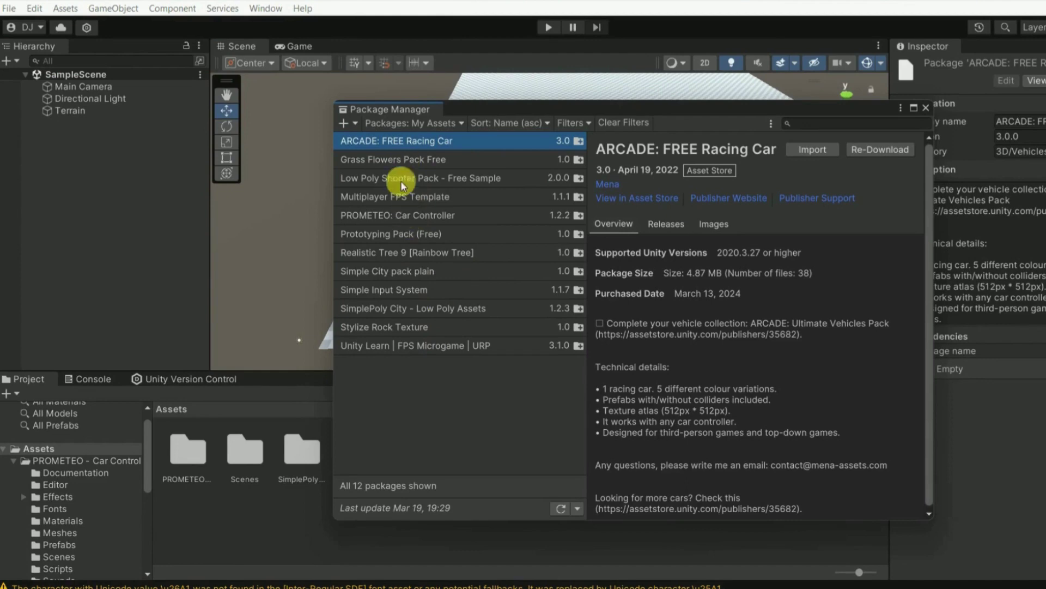
click(384, 216)
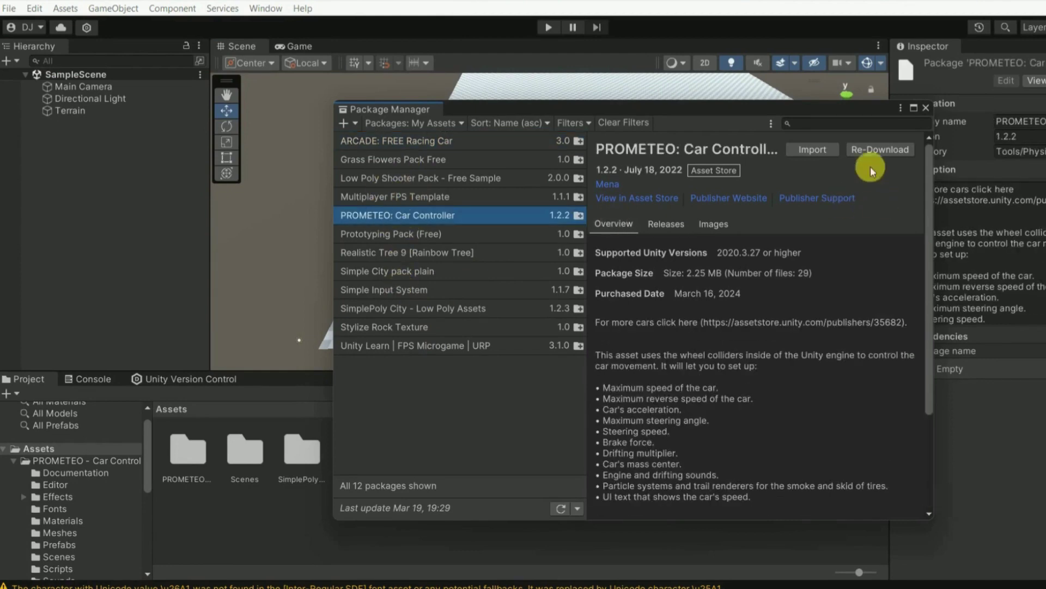
click(797, 157)
click(827, 159)
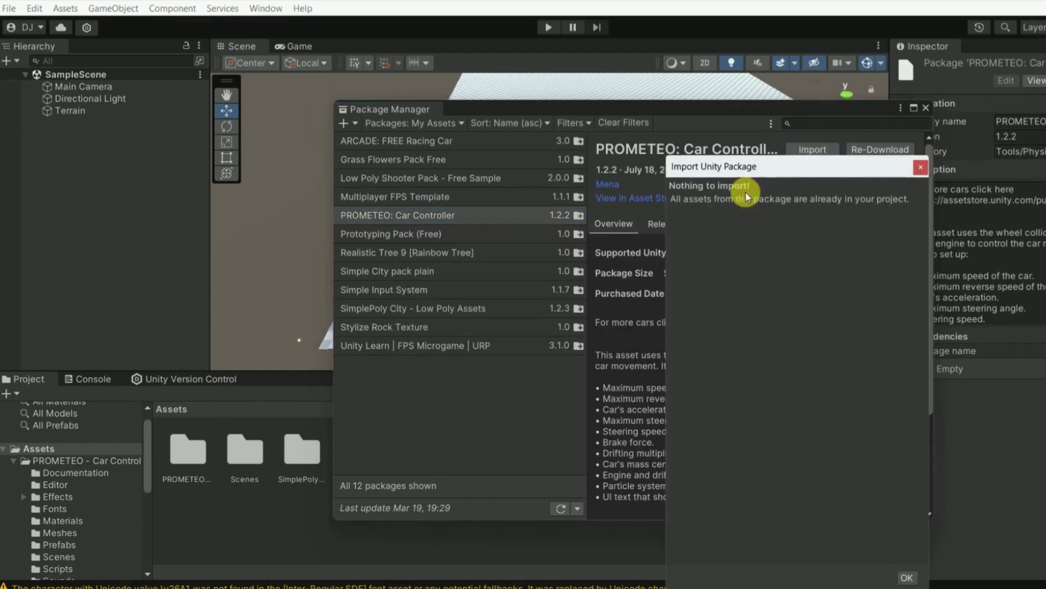
click(920, 168)
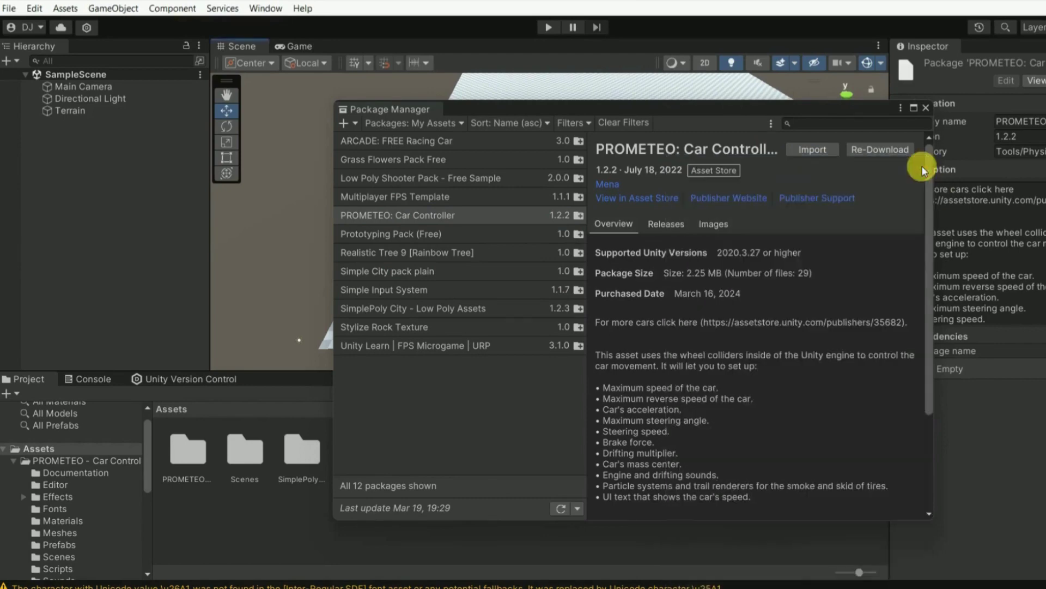
click(925, 108)
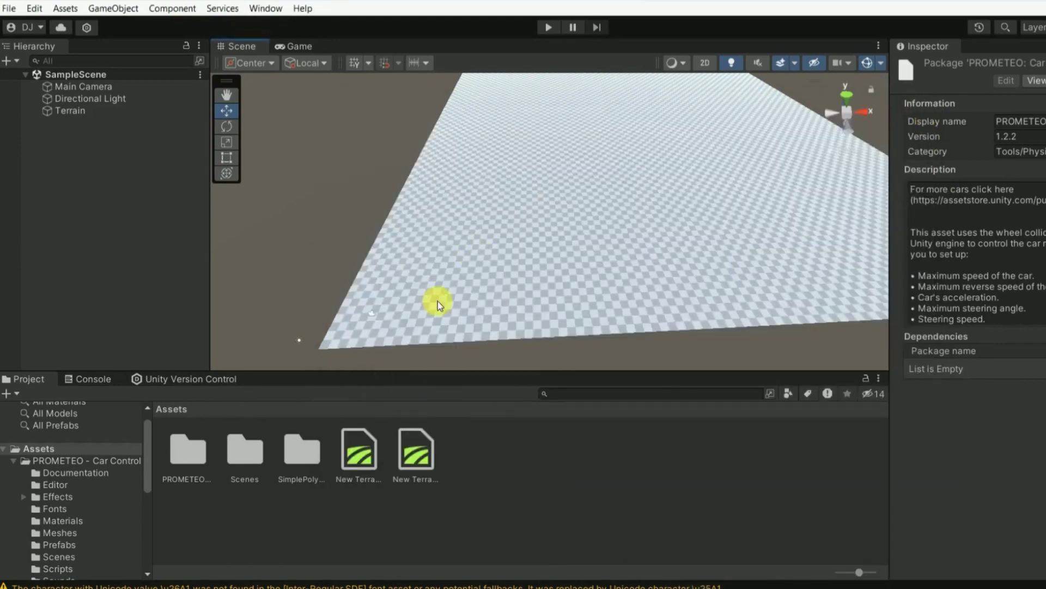
- Drag the Prometheus prefab from PROMETEO - Car Controller > Prefabs onto the terrain
right_drag(437, 301, 326, 379)
double_click(179, 460)
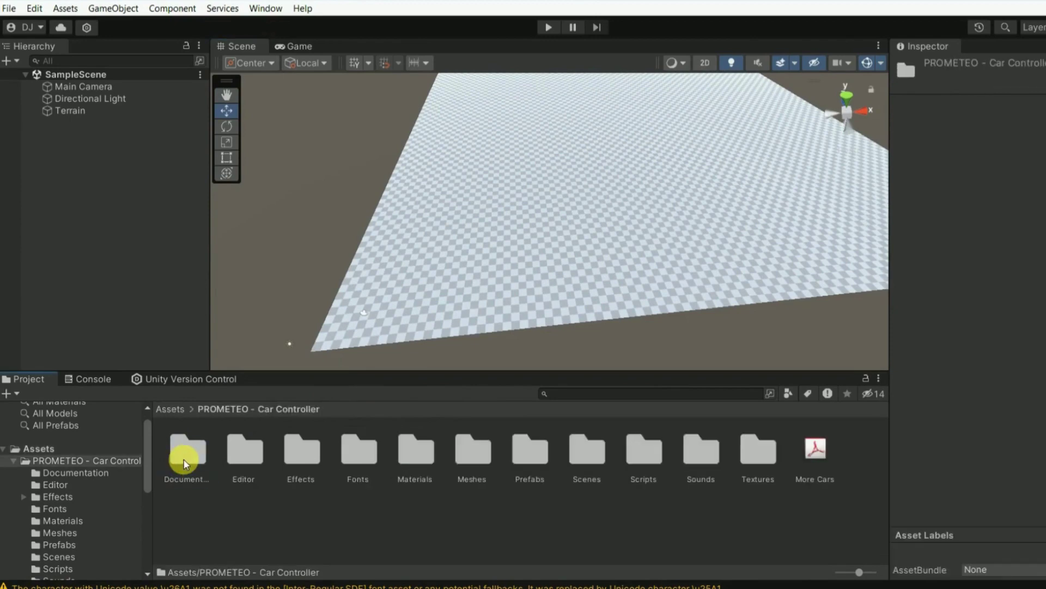
double_click(543, 458)
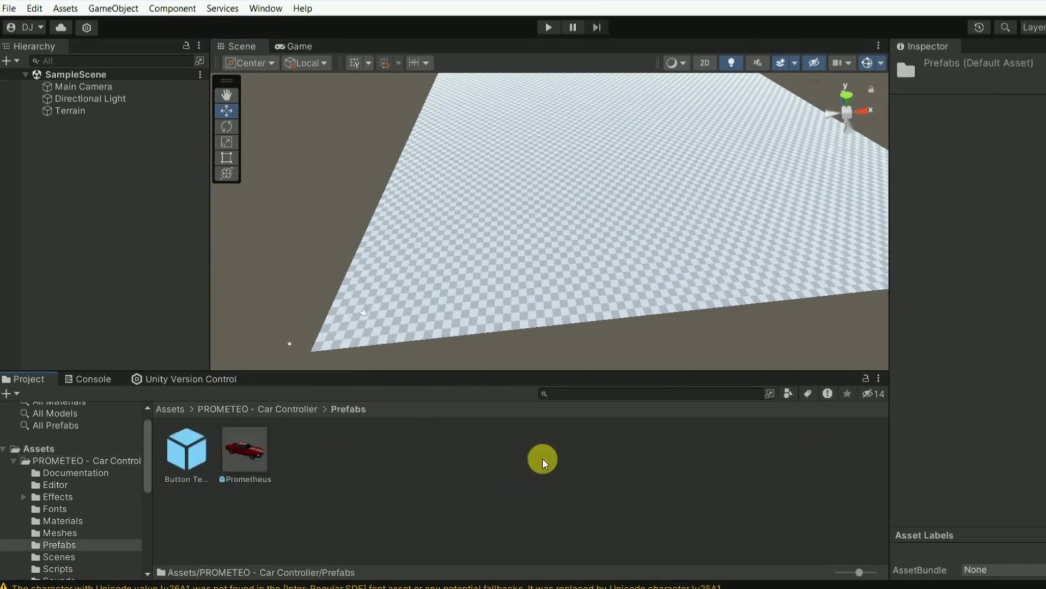
drag(215, 451, 411, 289)
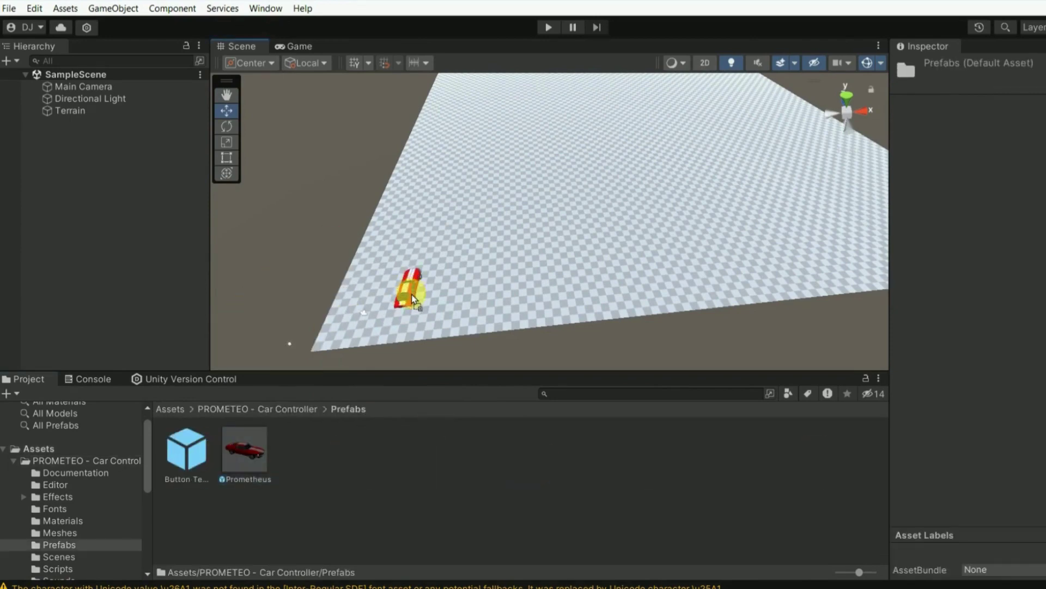
- Preview the car through the Game view, then orbit to a low angle beside it
click(492, 268)
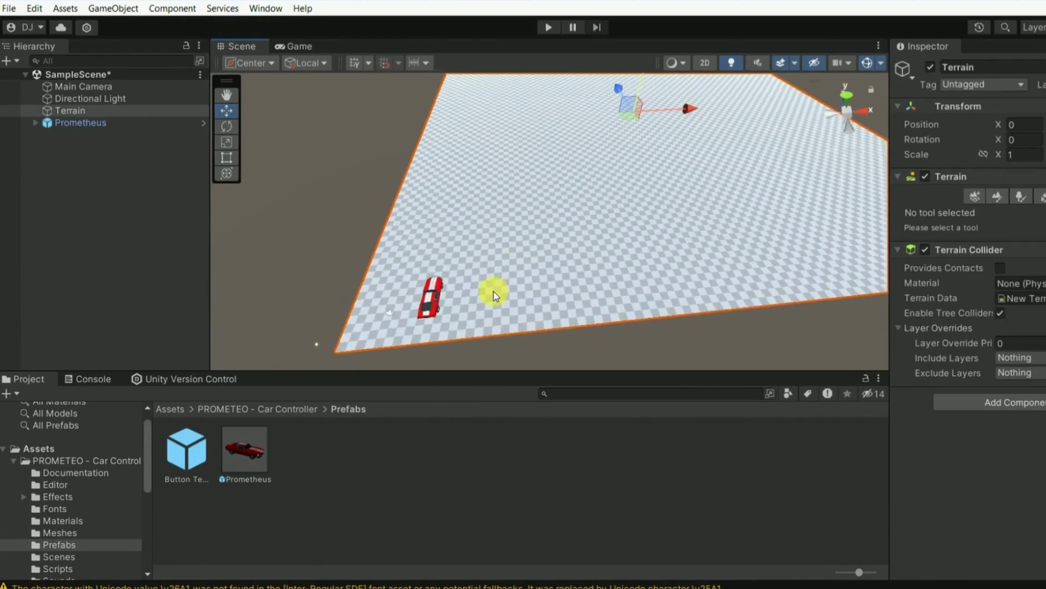
right_drag(493, 294, 518, 362)
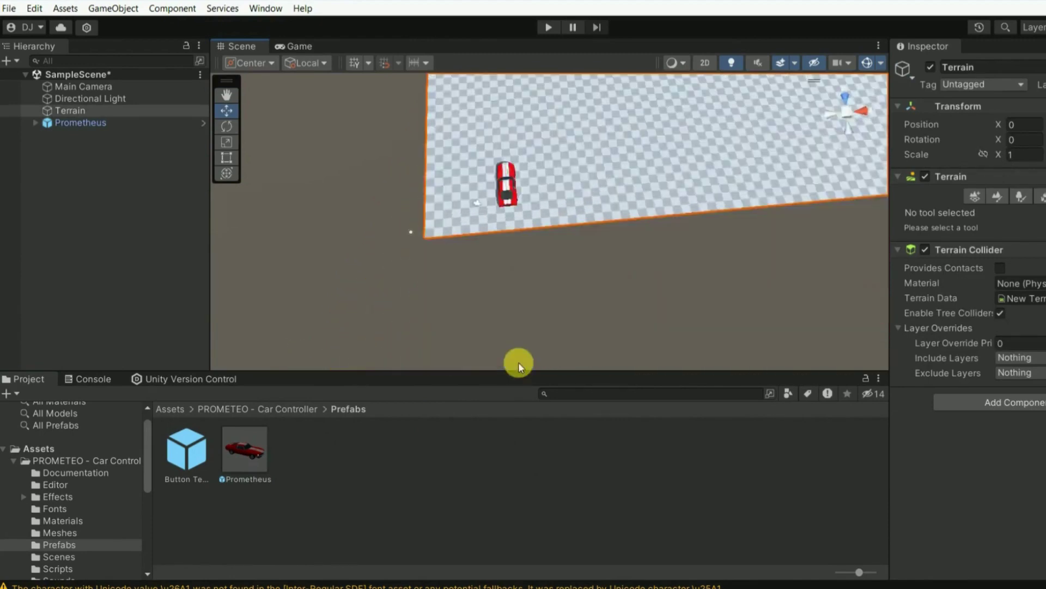
click(296, 47)
click(260, 45)
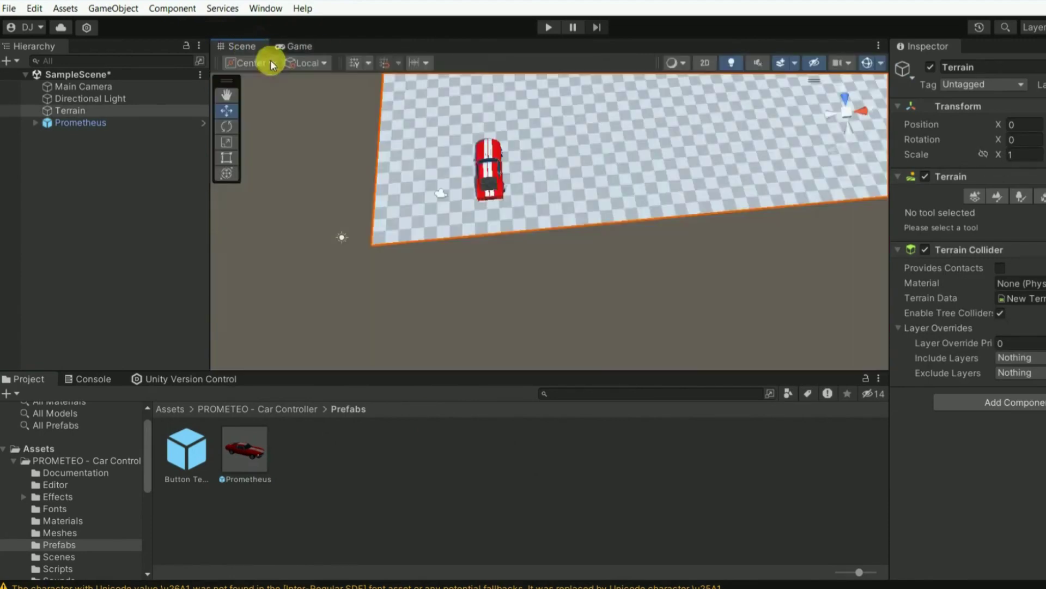
click(580, 256)
scroll(572, 267, up, 5)
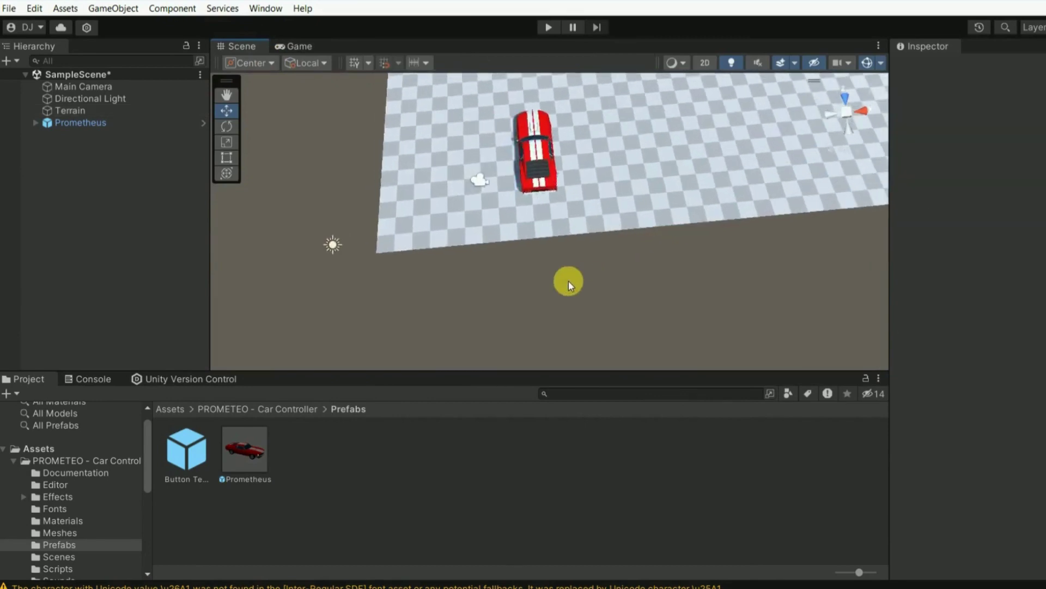
alt+drag(568, 281, 360, 70)
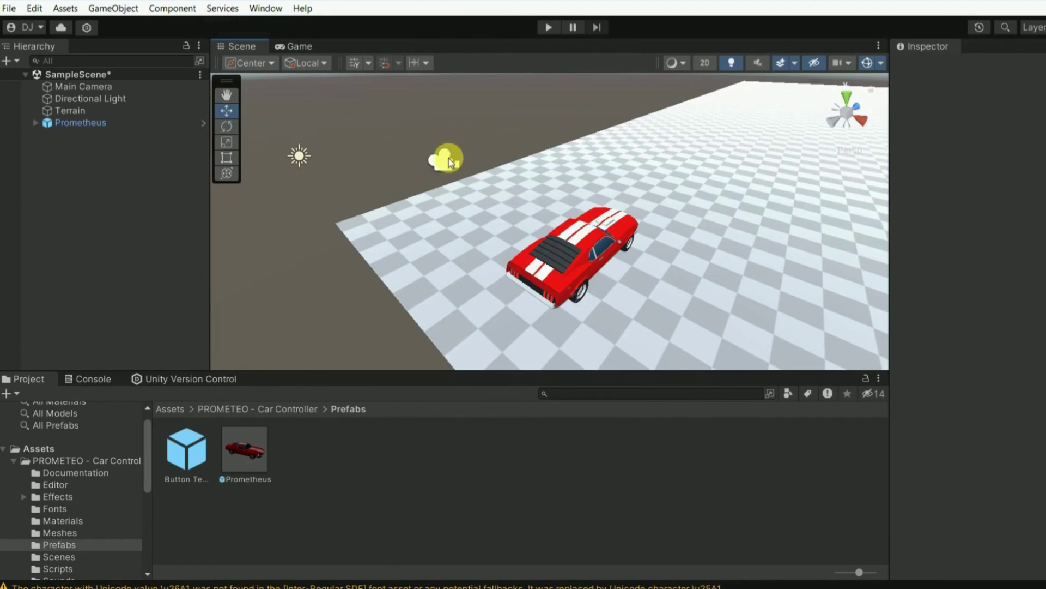
- Move the Main Camera just behind the car and check its Game view
click(448, 161)
mouse_move(448, 161)
mouse_down()
mouse_move(571, 244)
mouse_move(488, 250)
mouse_up()
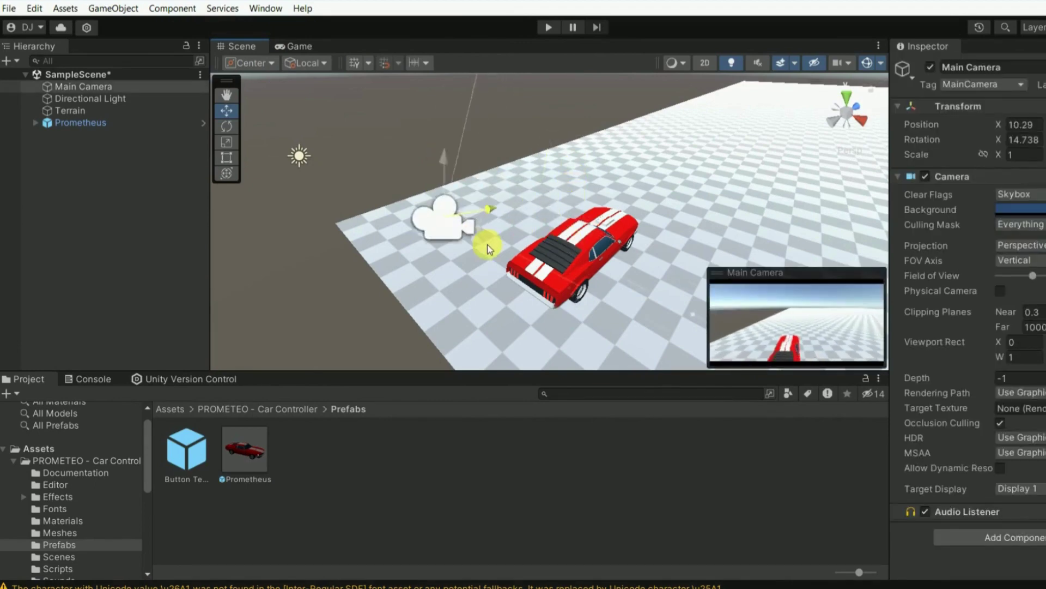
mouse_move(488, 249)
right_down()
mouse_move(710, 217)
mouse_move(581, 232)
mouse_move(707, 247)
mouse_move(673, 245)
right_up()
mouse_move(673, 246)
mouse_down()
mouse_move(603, 246)
mouse_move(569, 229)
mouse_move(556, 240)
mouse_move(467, 468)
mouse_move(444, 468)
mouse_up()
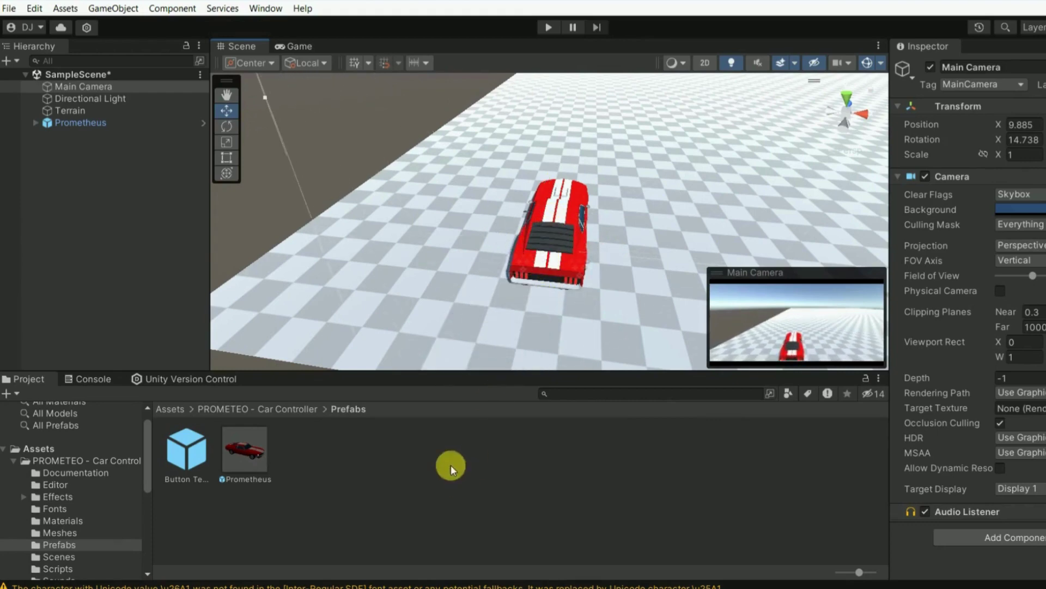
click(291, 46)
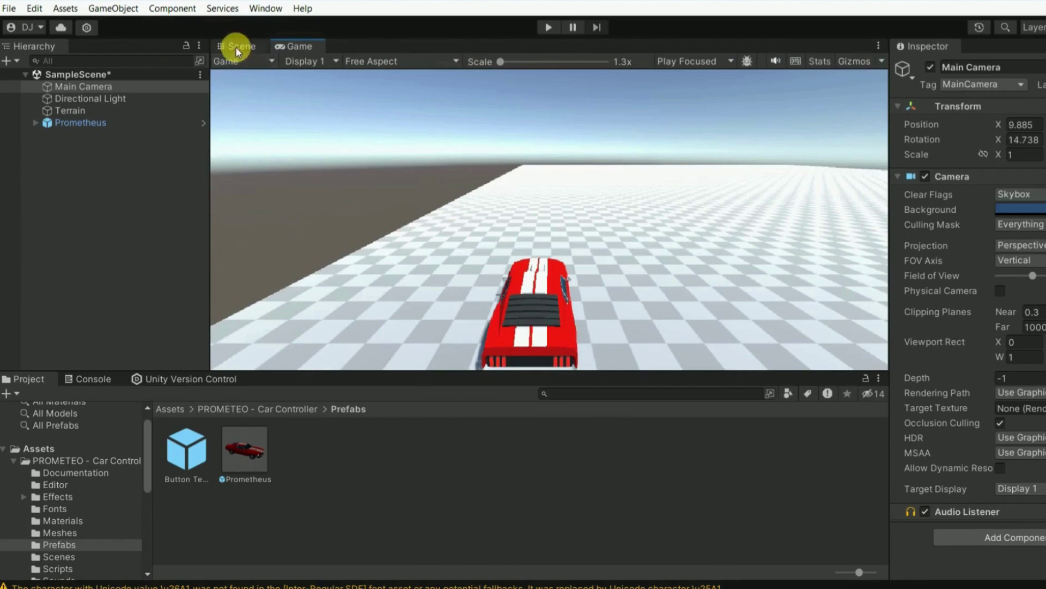
click(238, 52)
- Rotate the Main Camera down to X 22.839 toward the car, preview, then orbit close
right_drag(542, 175, 551, 362)
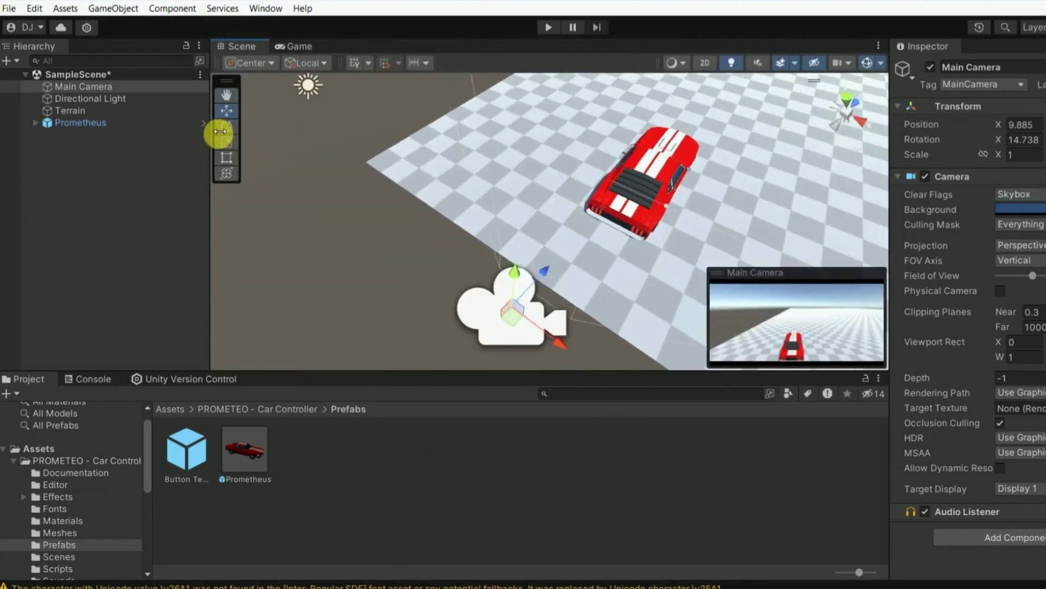
click(228, 127)
drag(478, 281, 515, 289)
click(293, 47)
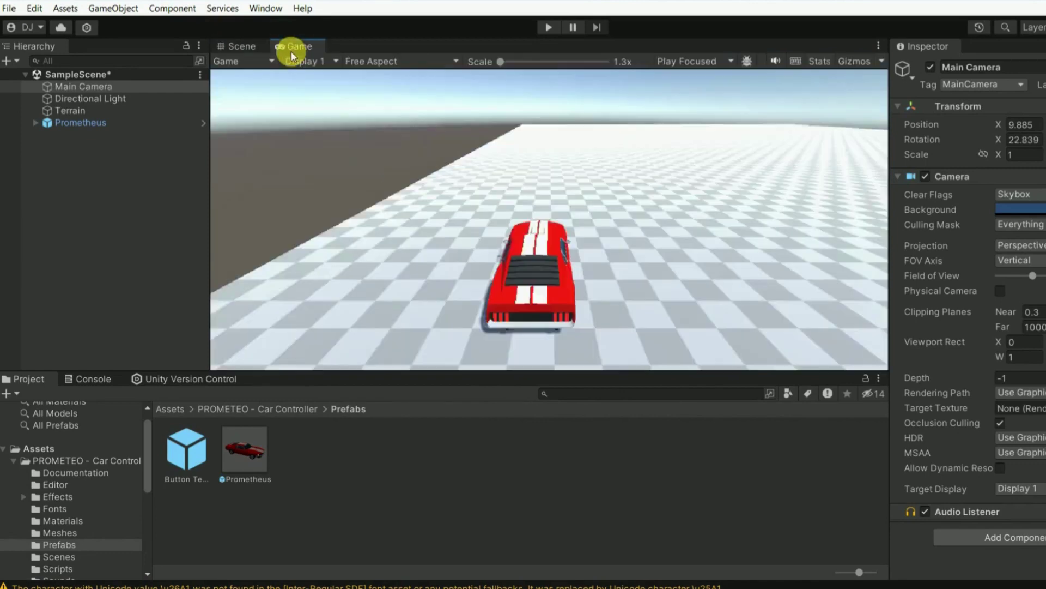
click(257, 54)
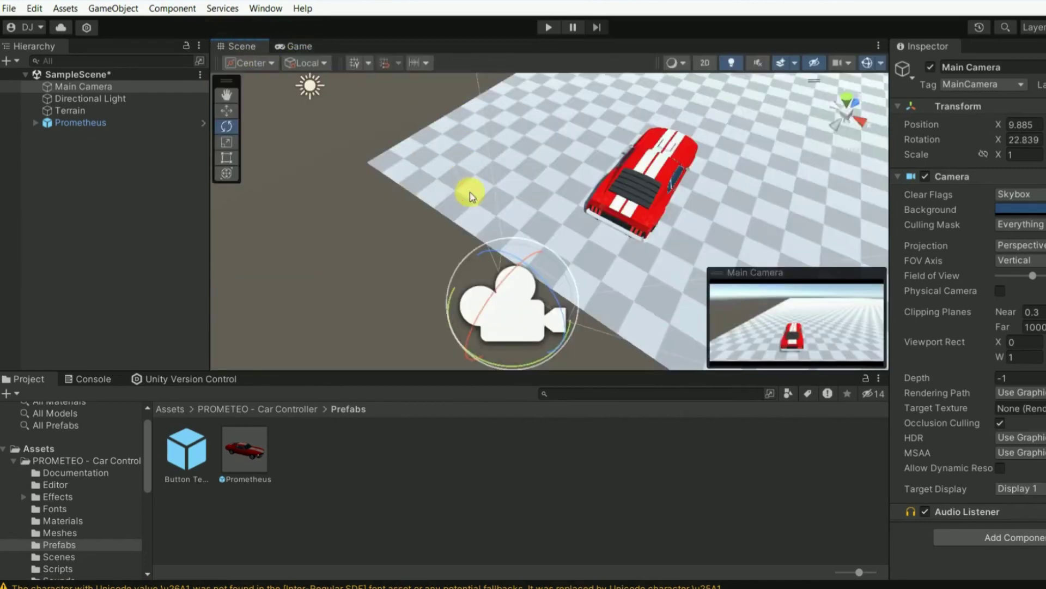
click(469, 196)
right_drag(497, 191, 610, 233)
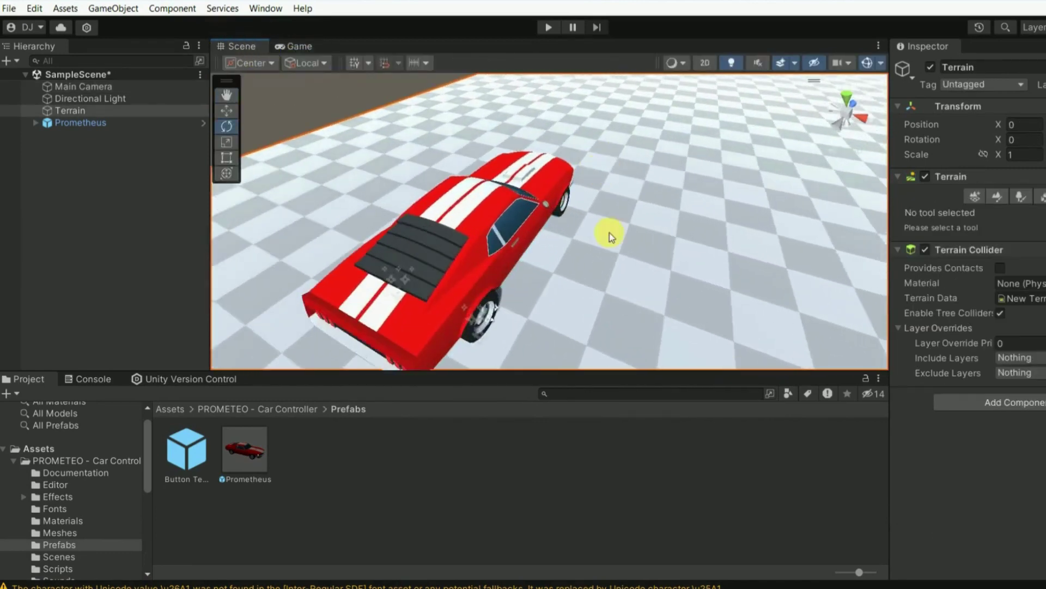
- Zoom and orbit the Scene view to frame the red car on the checkered terrain
scroll(614, 221, down, 5)
mouse_move(563, 289)
right_down()
mouse_move(378, 159)
mouse_move(541, 228)
mouse_move(508, 250)
mouse_move(544, 250)
mouse_move(589, 227)
mouse_move(580, 217)
mouse_move(598, 264)
mouse_move(729, 218)
mouse_move(421, 187)
mouse_move(429, 173)
right_up()
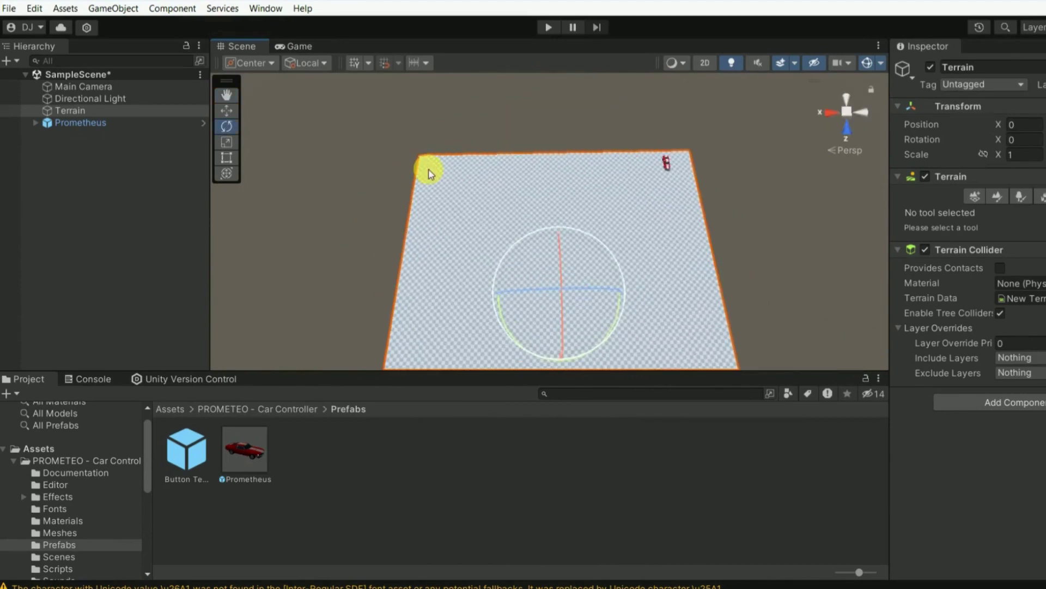
scroll(428, 170, up, 3)
scroll(550, 203, up, 3)
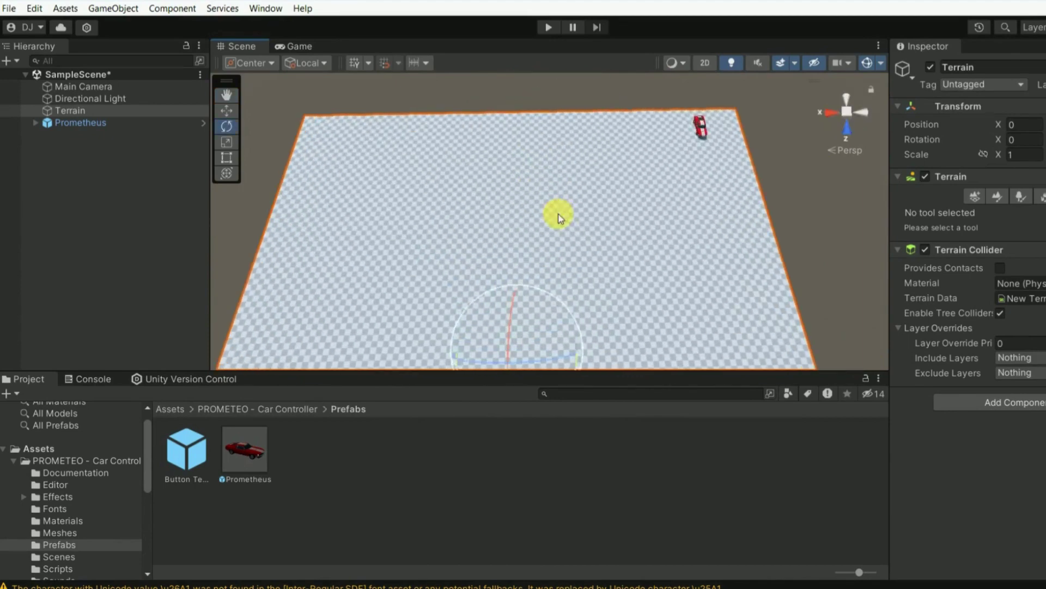
scroll(558, 226, up, 2)
mouse_move(550, 257)
right_down()
mouse_move(591, 276)
mouse_move(557, 120)
right_up()
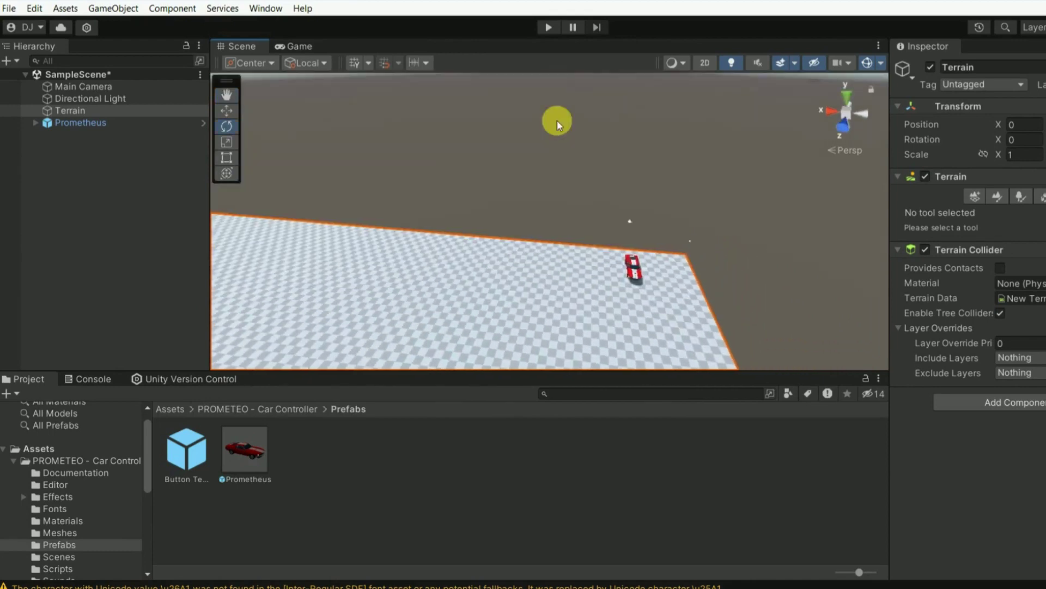
scroll(557, 120, up, 3)
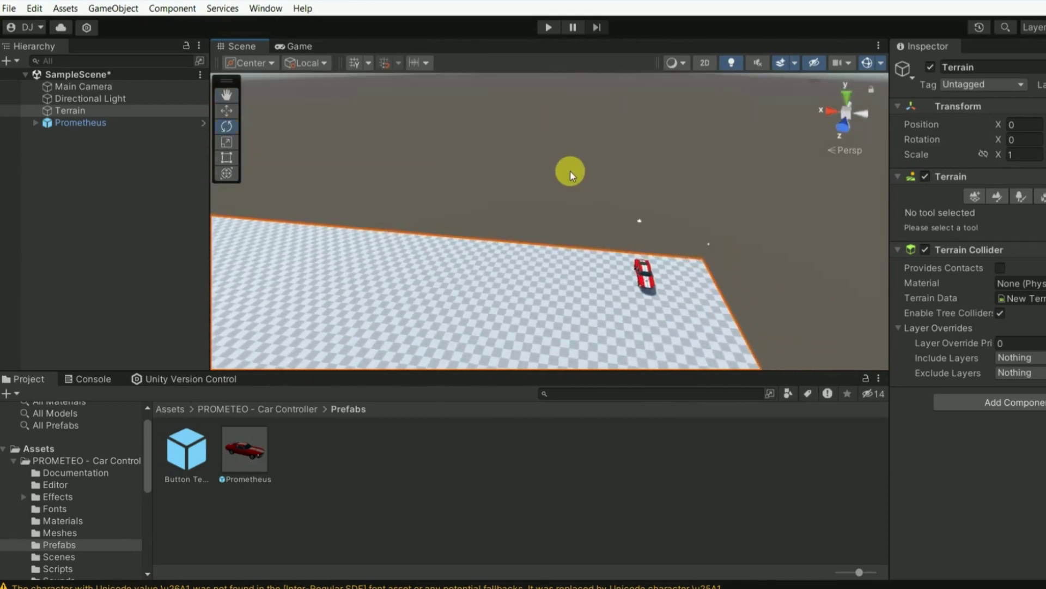
scroll(570, 171, up, 3)
right_drag(432, 203, 953, 251)
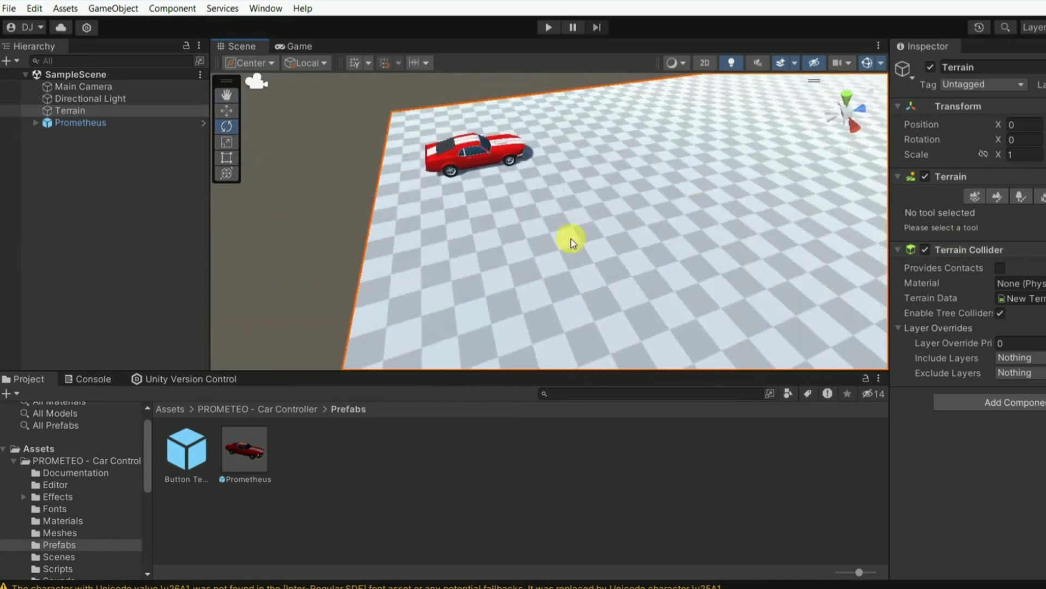
right_drag(571, 241, 552, 215)
- Open SimplePoly City - Low Poly Assets from Assets, then return to the PROMETEO store page
scroll(459, 158, up, 2)
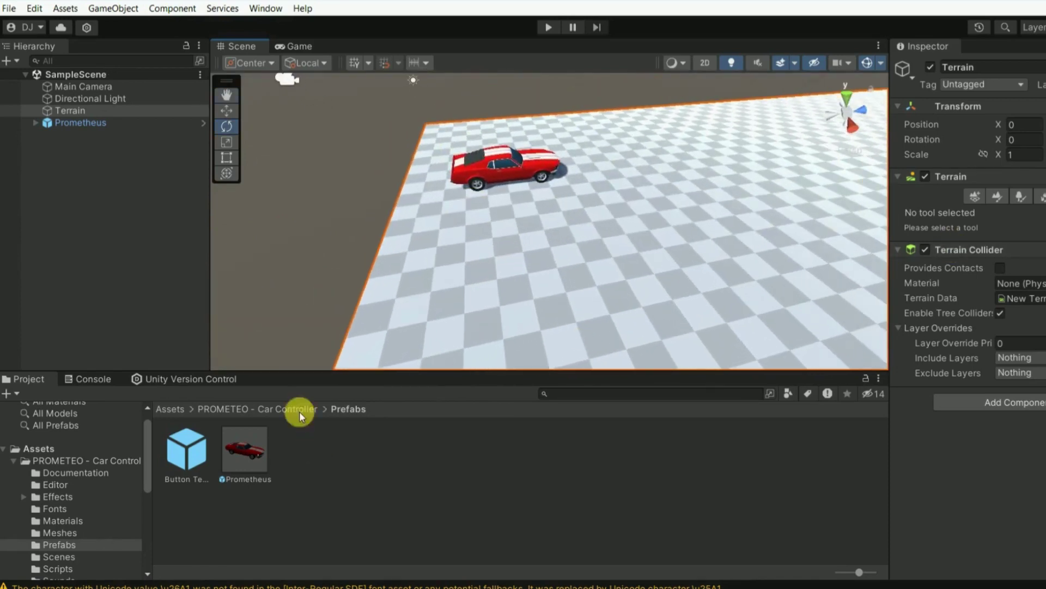
click(173, 410)
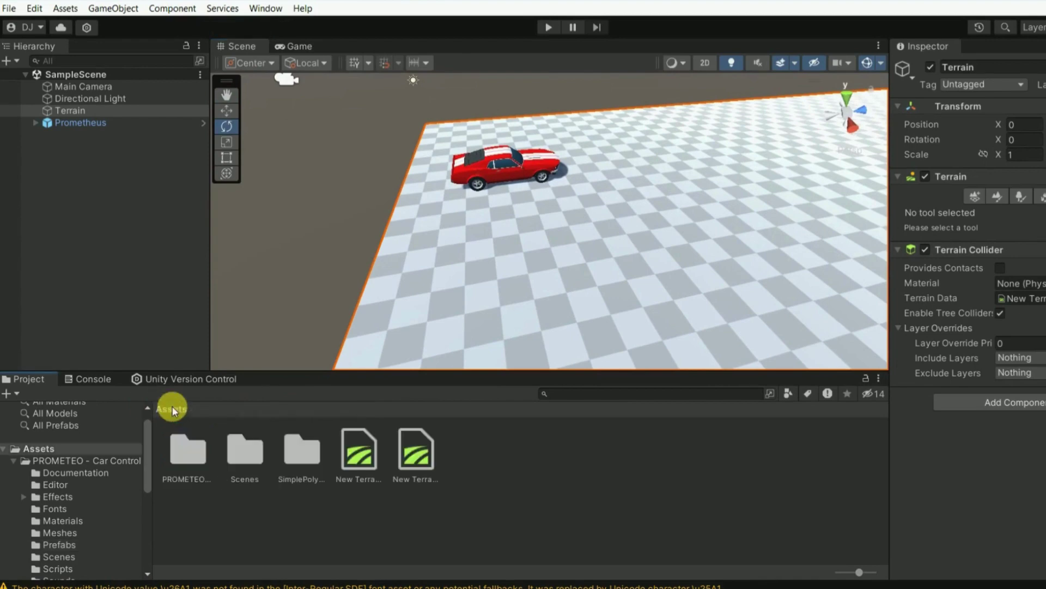
double_click(307, 444)
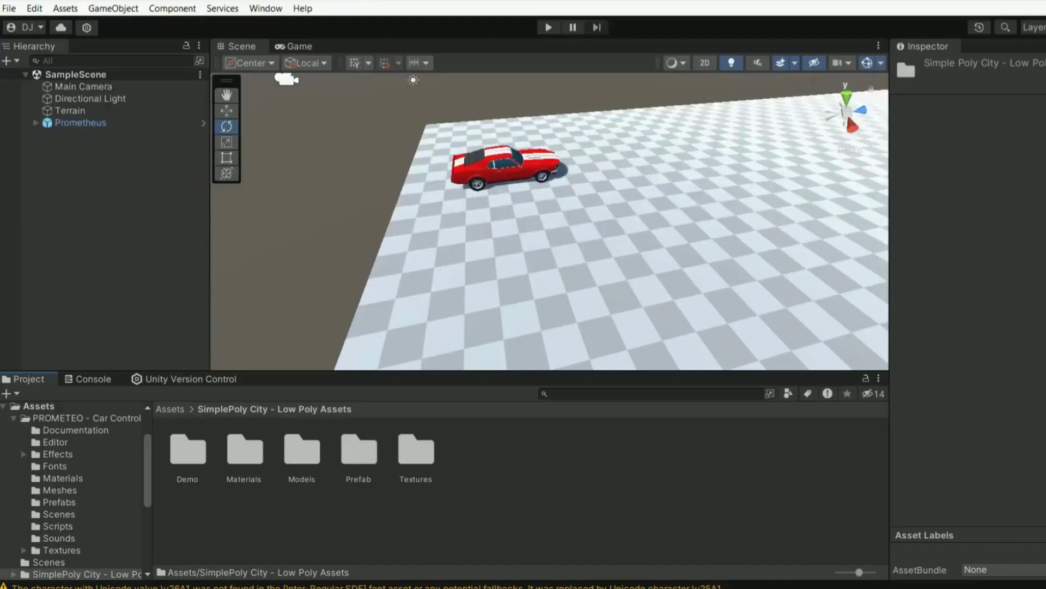
click(860, 531)
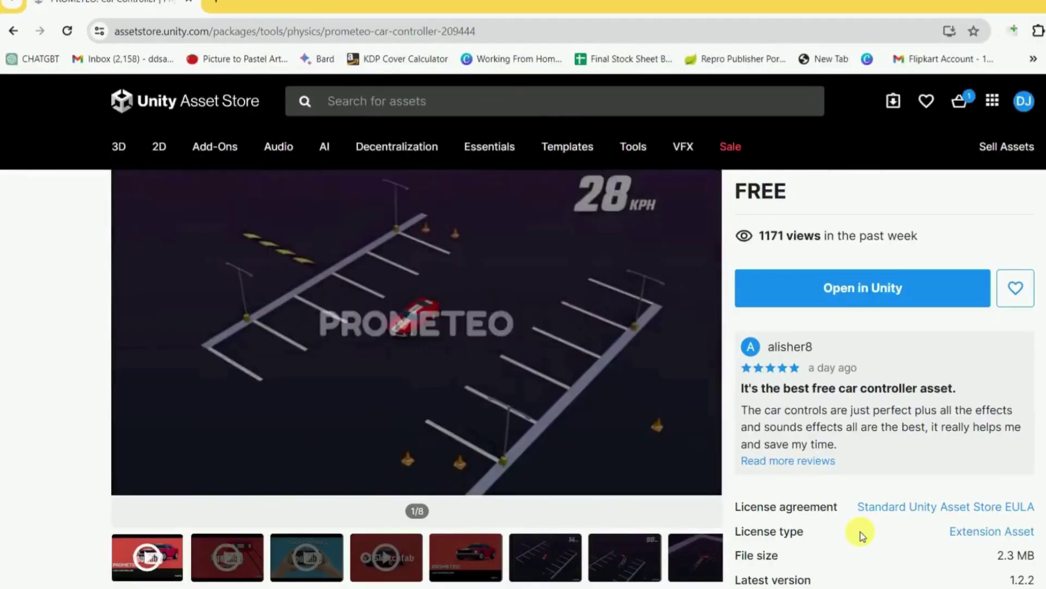
- Search the Asset Store's 3D category for 'city'
scroll(771, 385, up, 5)
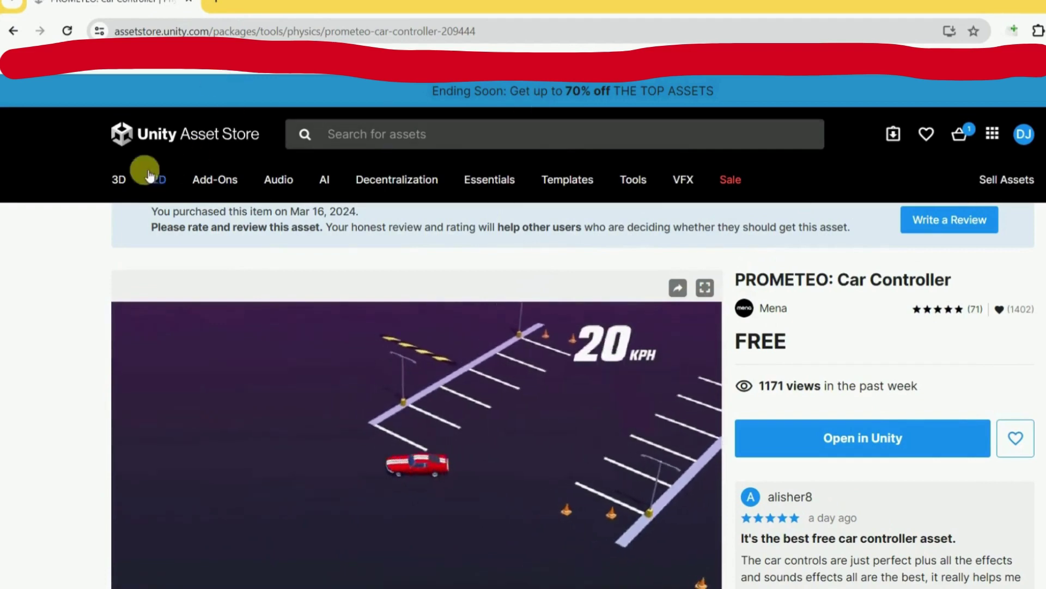
click(126, 181)
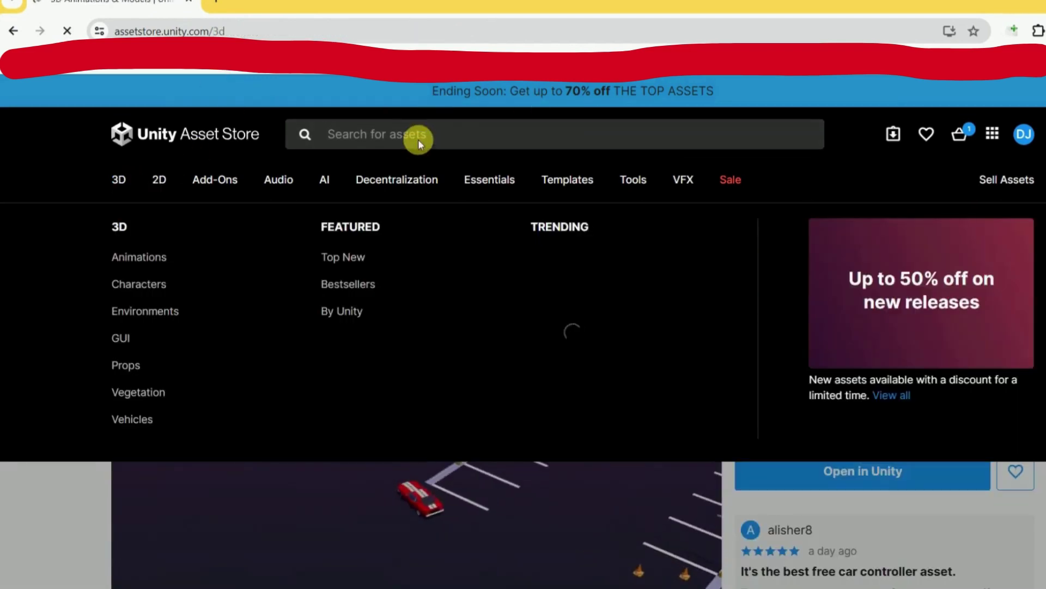
click(444, 128)
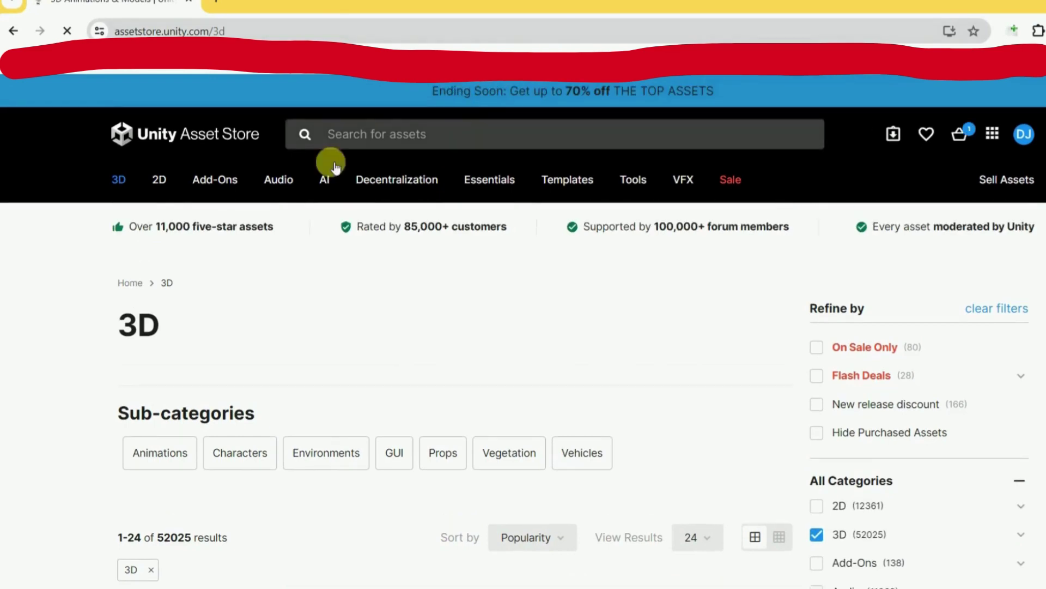
click(336, 134)
text(city)
key(Return)
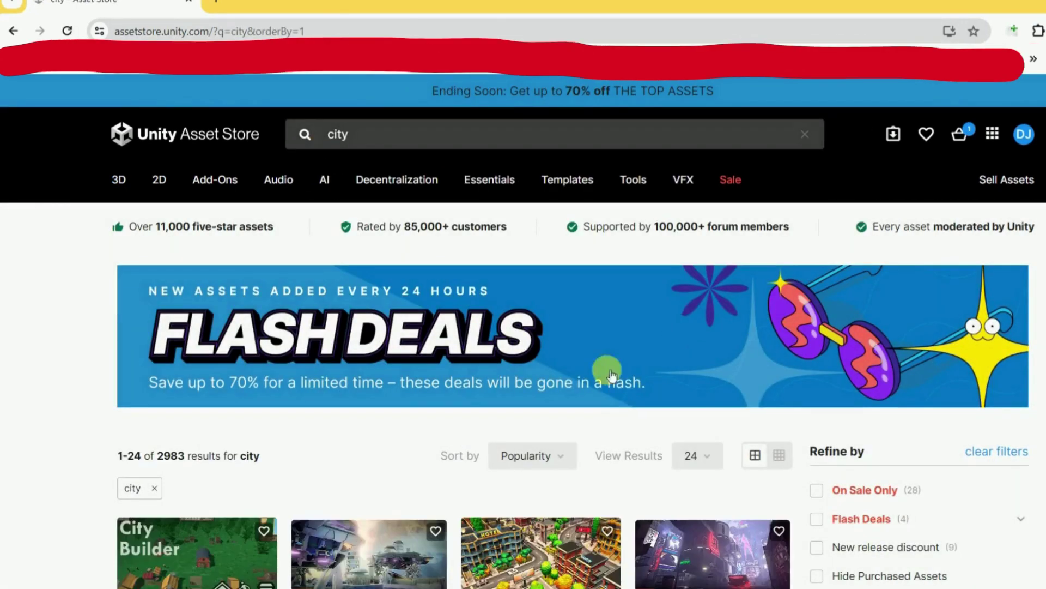
- Filter to Free Assets and open the SimplePoly City - Low Poly Assets product page
scroll(603, 369, down, 3)
scroll(606, 375, down, 8)
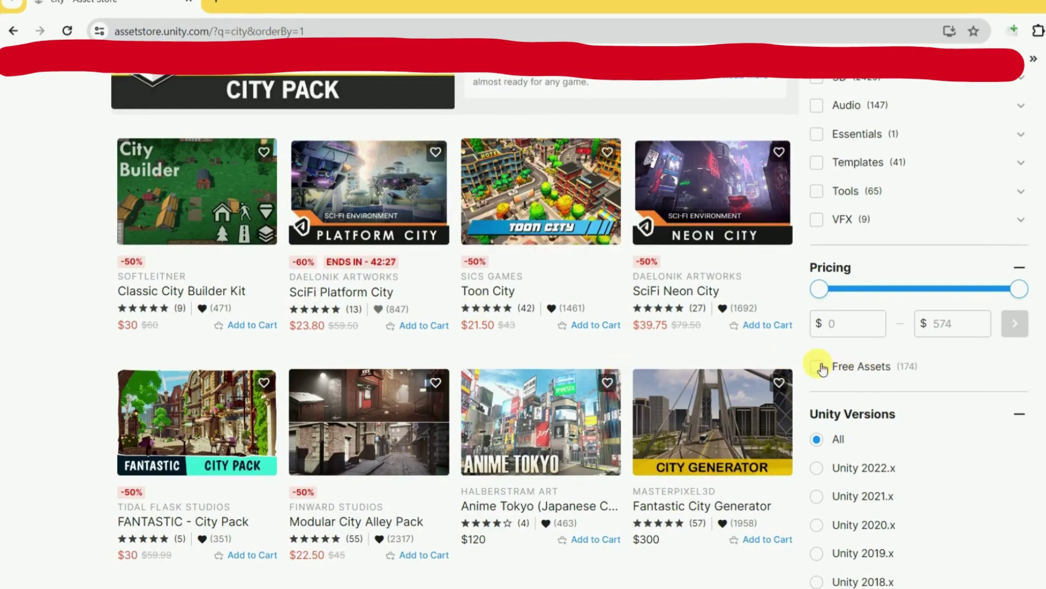
click(817, 366)
scroll(462, 436, down, 7)
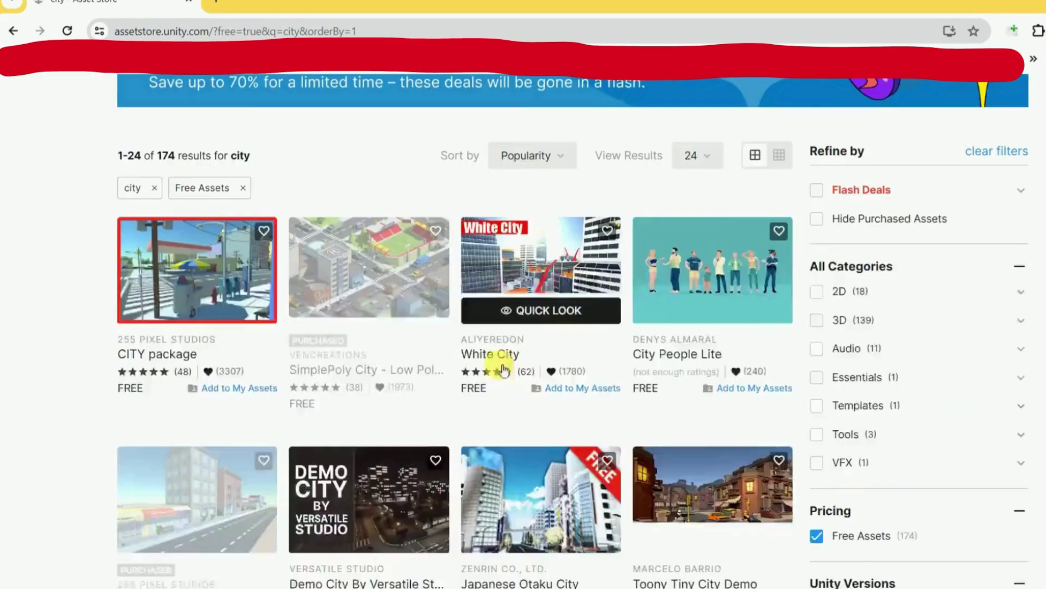
scroll(414, 349, down, 3)
scroll(362, 262, up, 1)
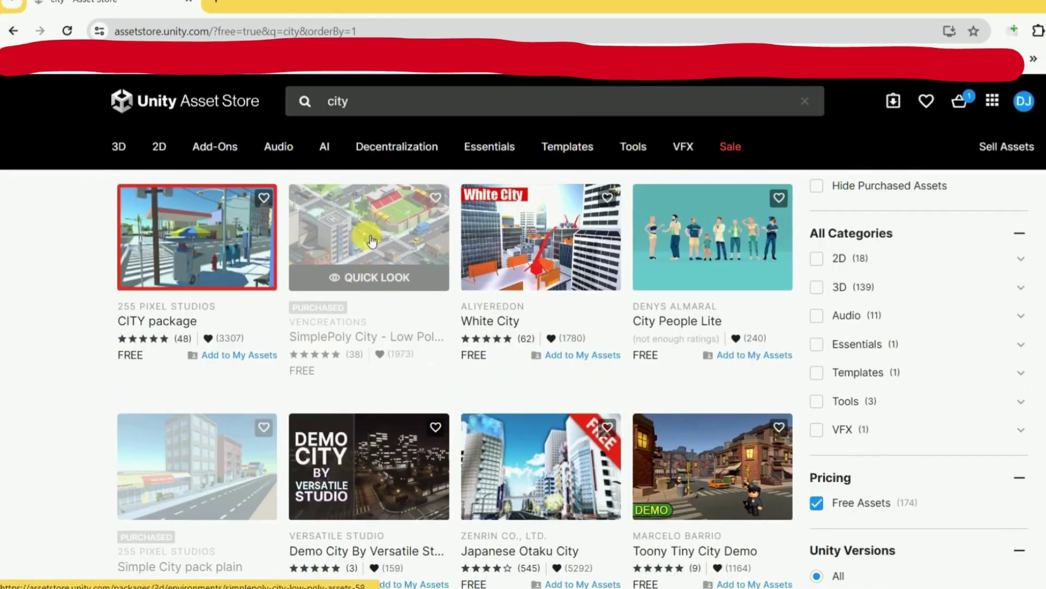
click(372, 240)
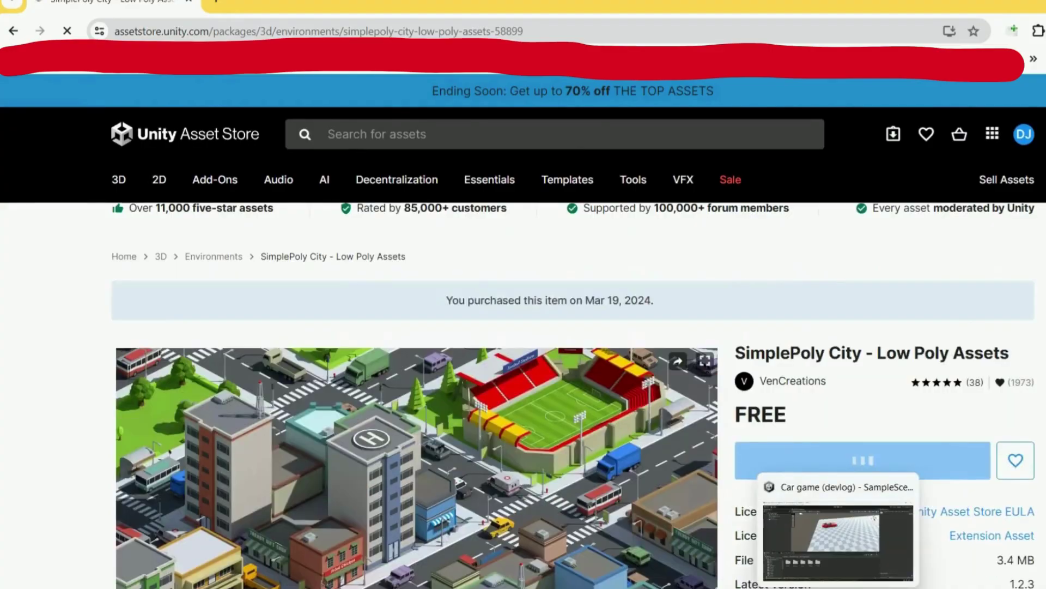
click(806, 463)
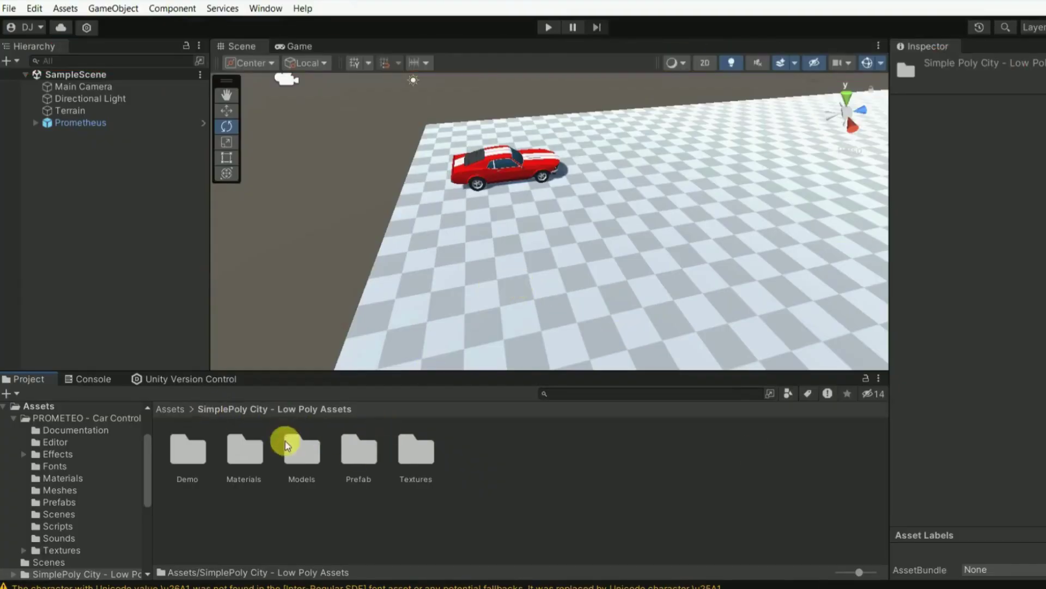
- Browse the city pack's Prefab and Models folders, previewing the Building_Auto Service model
double_click(359, 451)
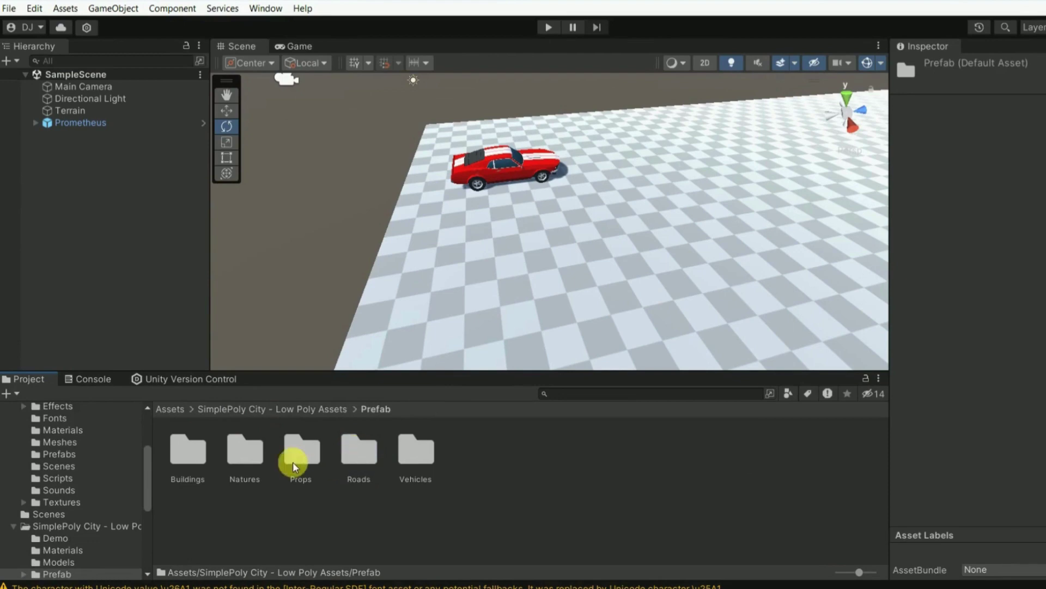
click(323, 414)
click(309, 463)
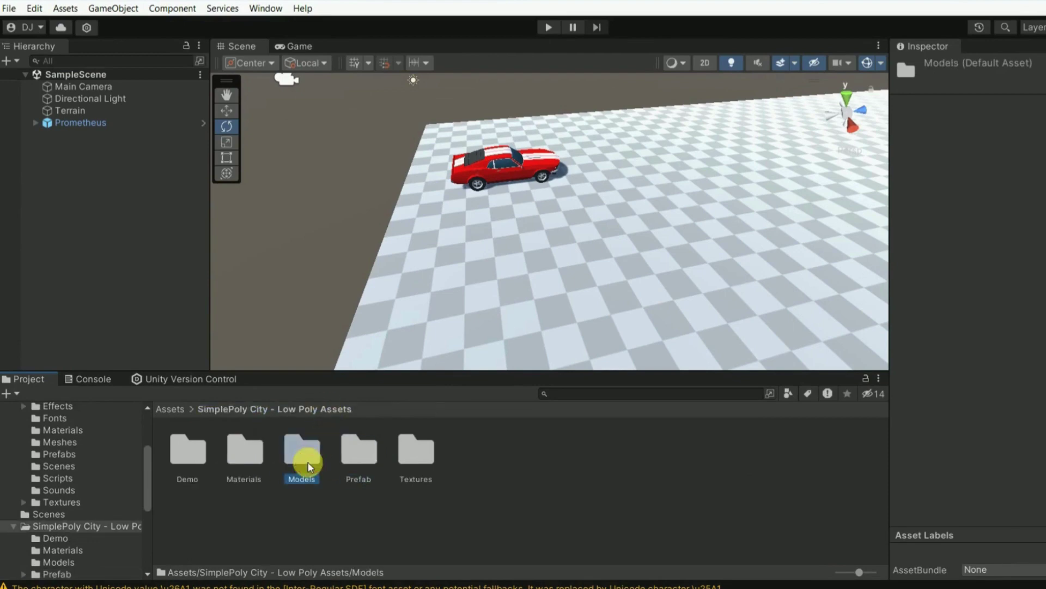
double_click(308, 466)
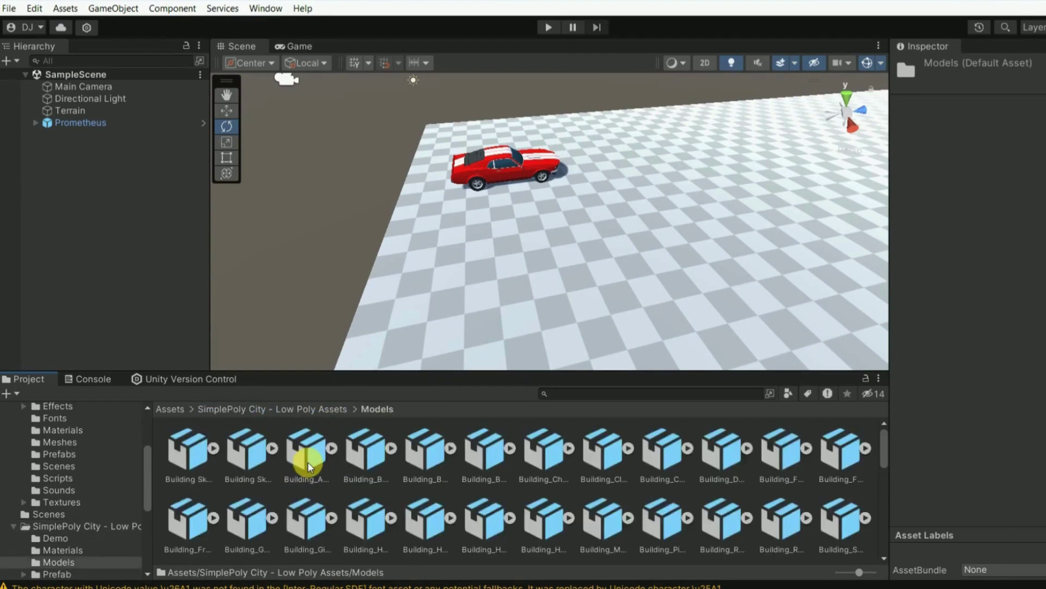
double_click(308, 454)
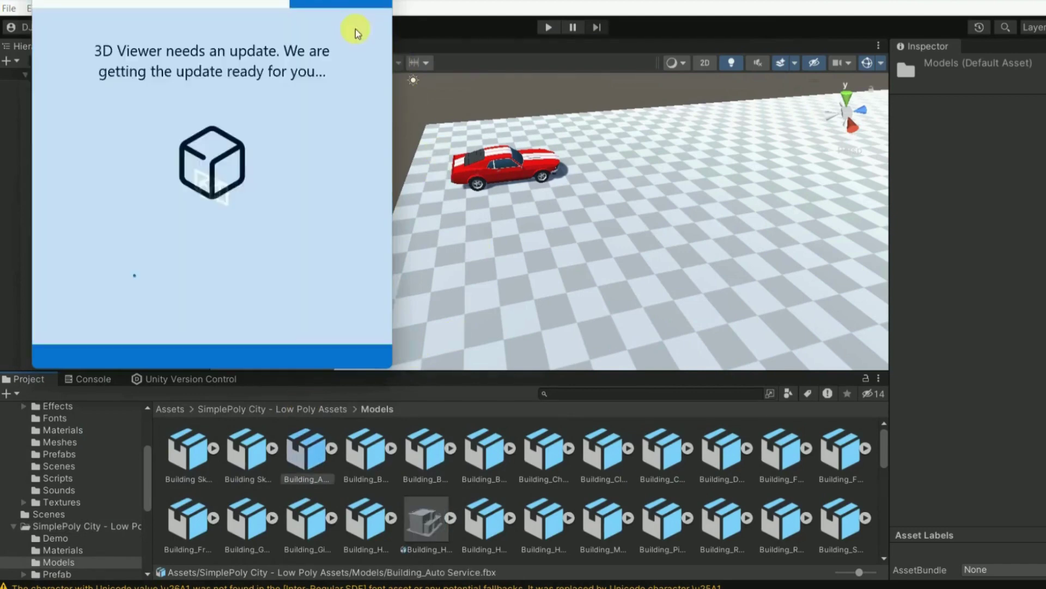
click(381, 7)
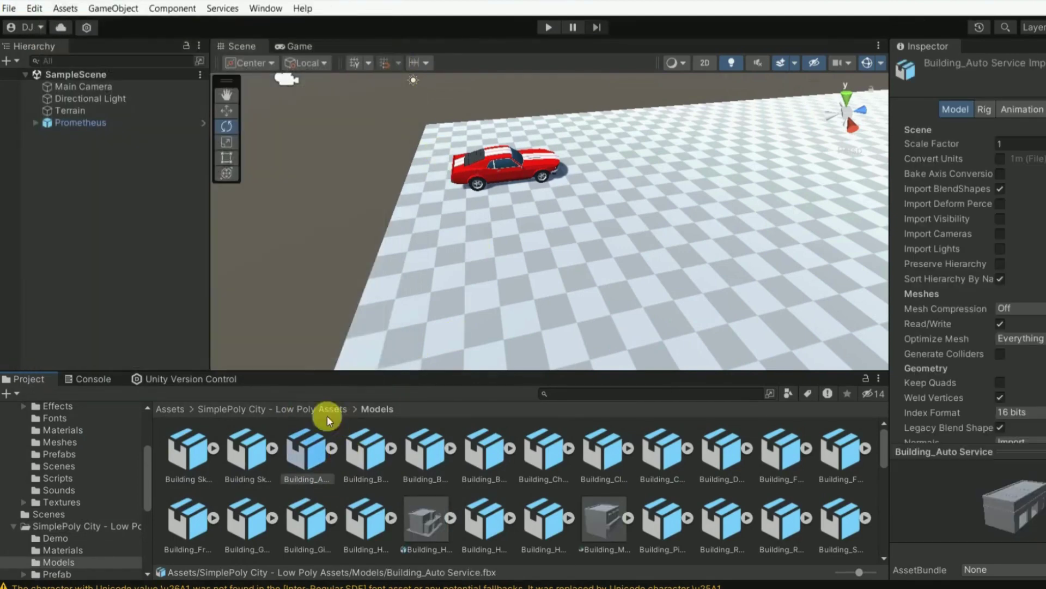
- Look through the Prefab > Vehicles folder, then open the Props prefab folder
click(285, 409)
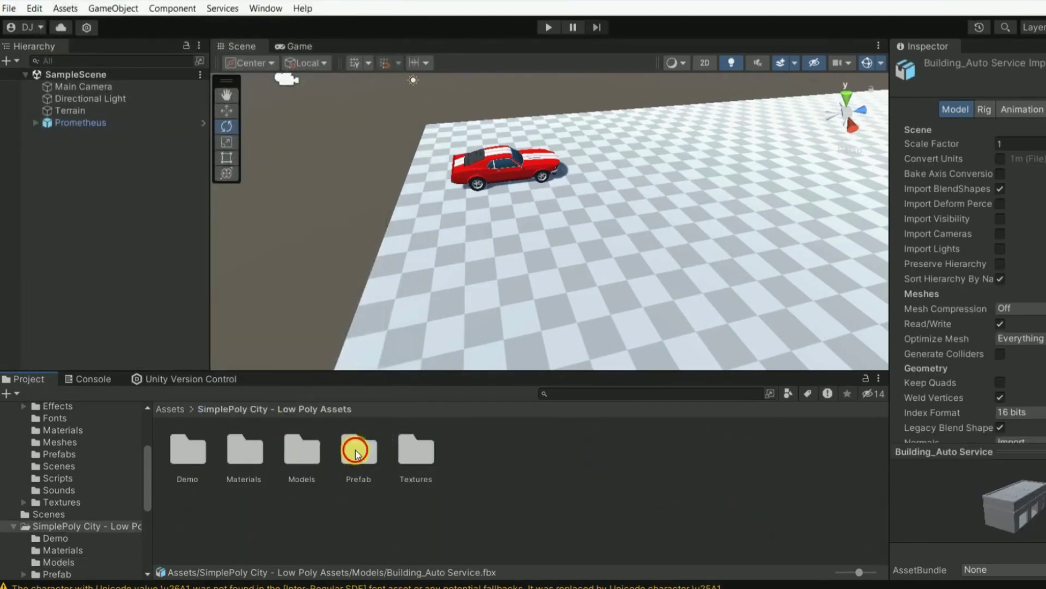
double_click(355, 452)
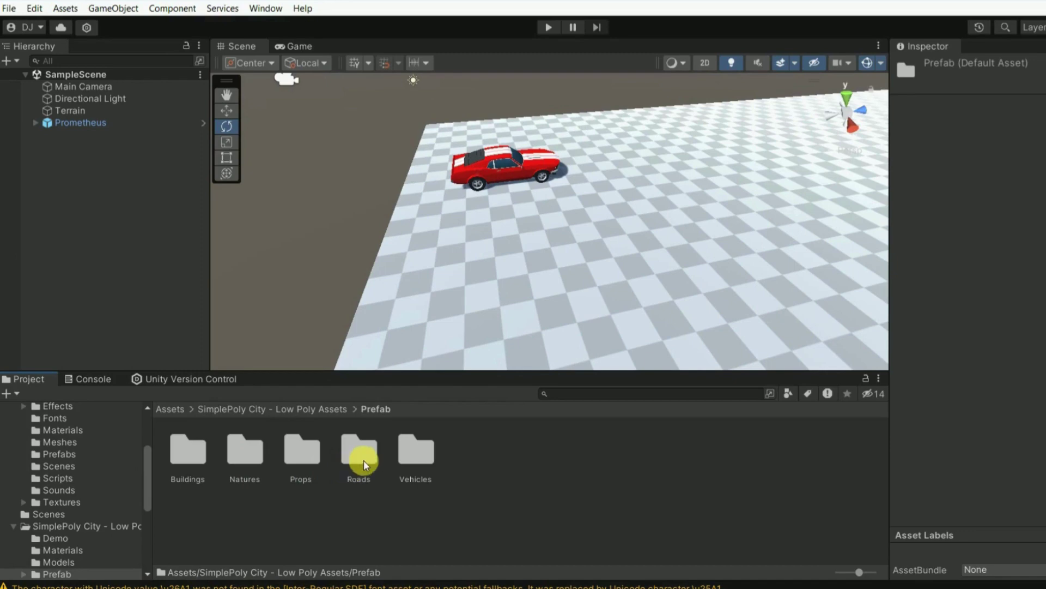
double_click(414, 472)
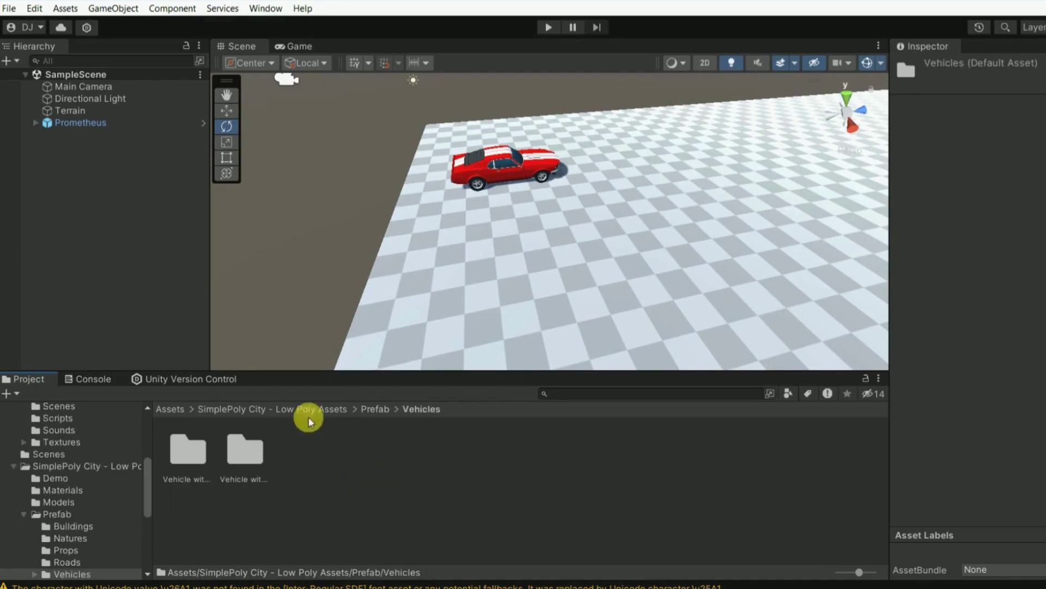
click(369, 409)
click(307, 483)
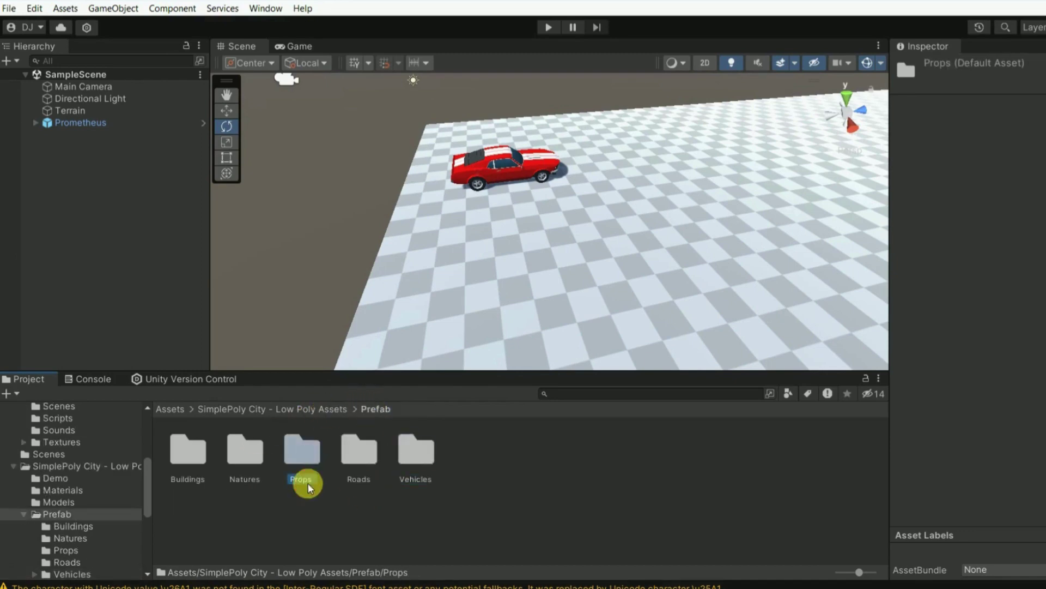
double_click(308, 469)
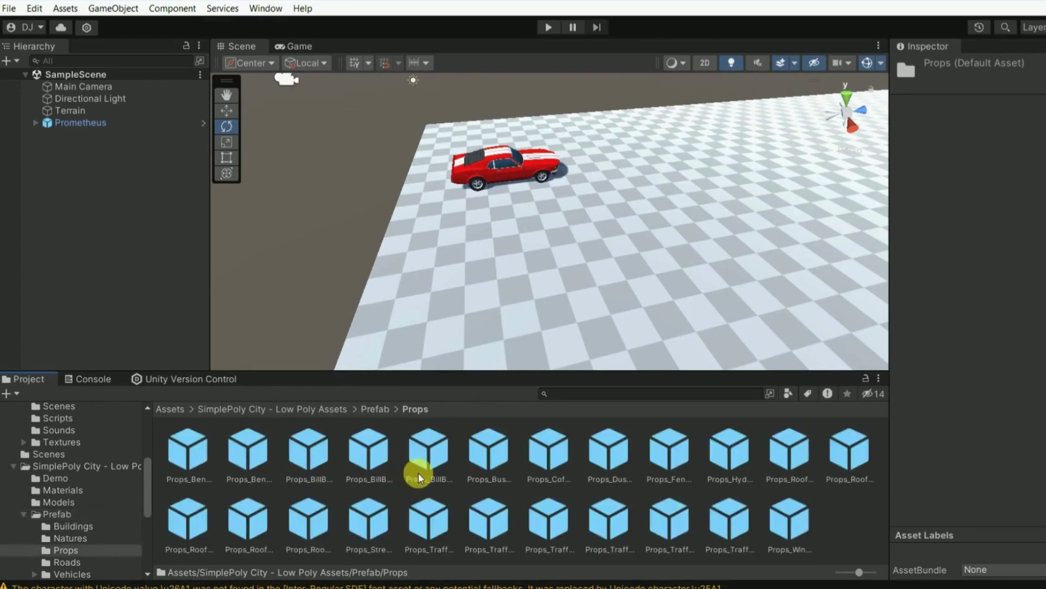
click(256, 409)
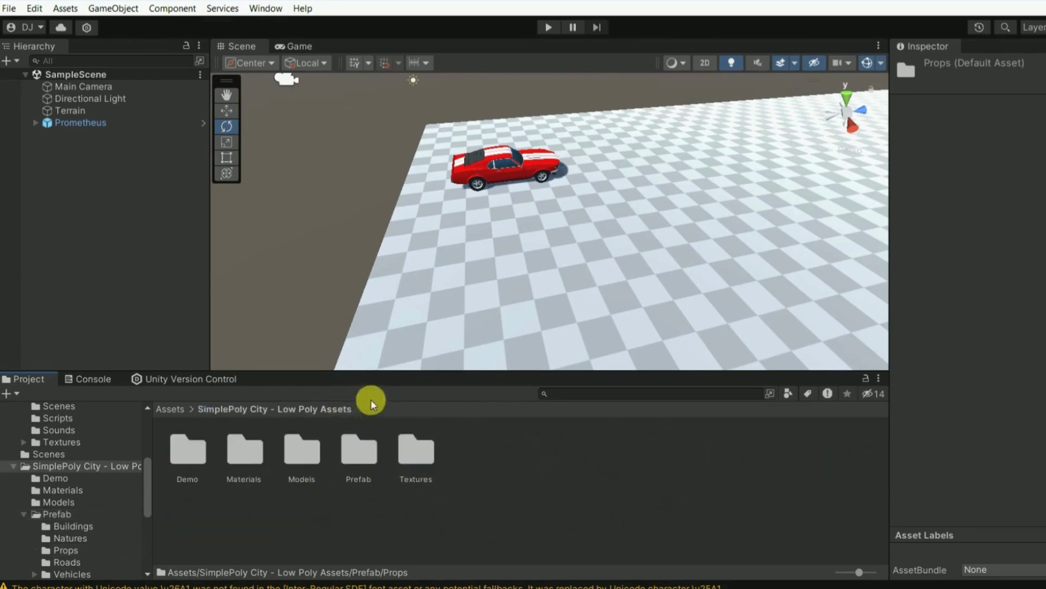
click(615, 311)
mouse_move(614, 311)
right_down()
mouse_move(654, 268)
mouse_move(567, 135)
right_up()
click(567, 135)
scroll(545, 180, up, 5)
scroll(523, 234, up, 5)
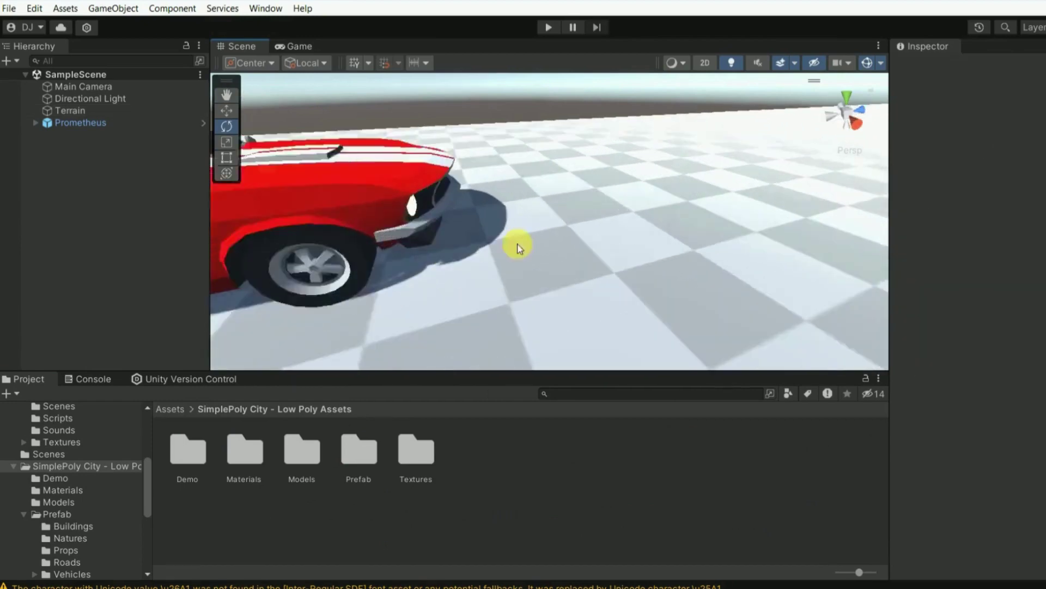
scroll(525, 305, up, 3)
scroll(531, 357, down, 10)
mouse_move(527, 315)
right_down()
mouse_move(321, 116)
mouse_move(703, 187)
mouse_move(682, 372)
right_up()
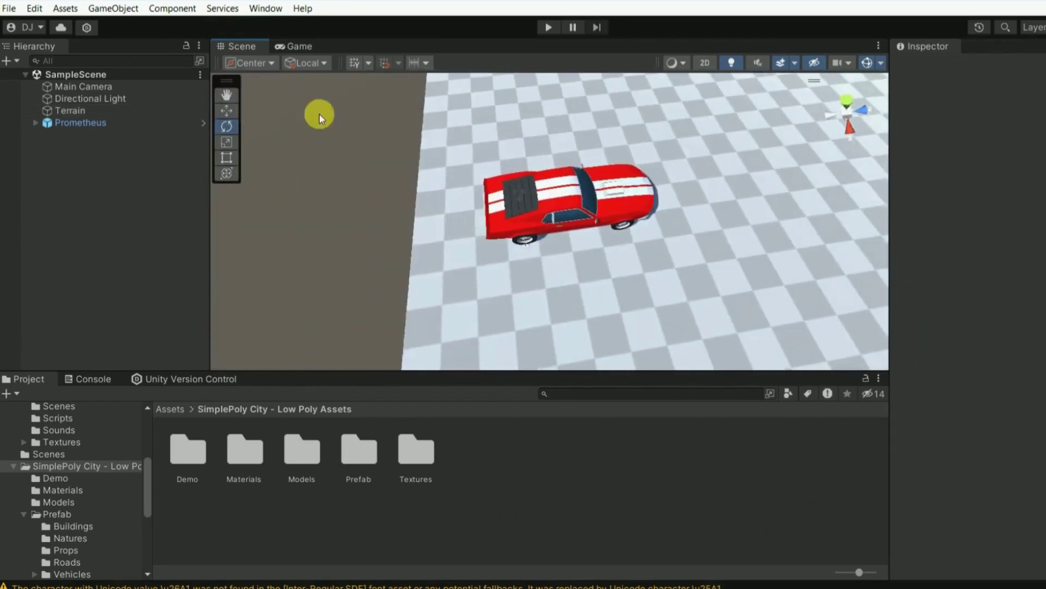
scroll(689, 294, down, 3)
scroll(645, 250, down, 3)
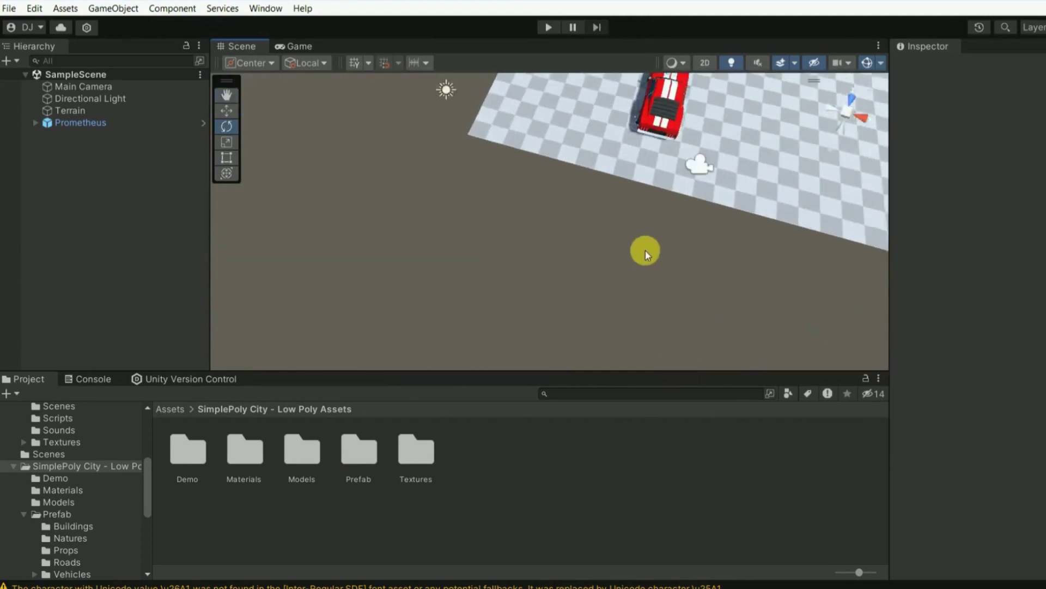
scroll(645, 249, down, 3)
scroll(611, 256, down, 3)
mouse_move(516, 286)
right_down()
mouse_move(523, 271)
mouse_move(568, 299)
right_up()
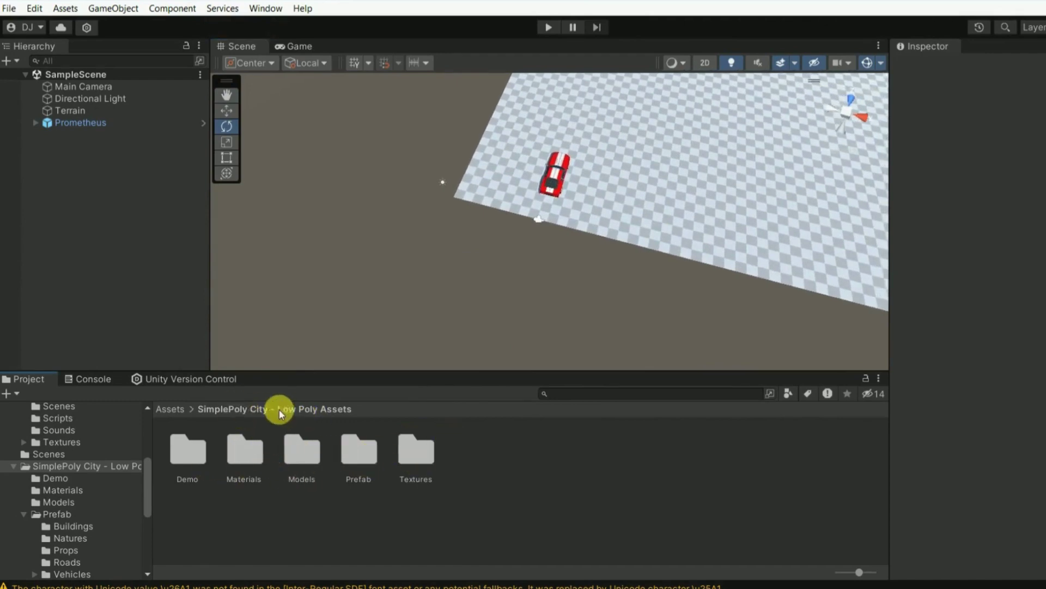
double_click(352, 444)
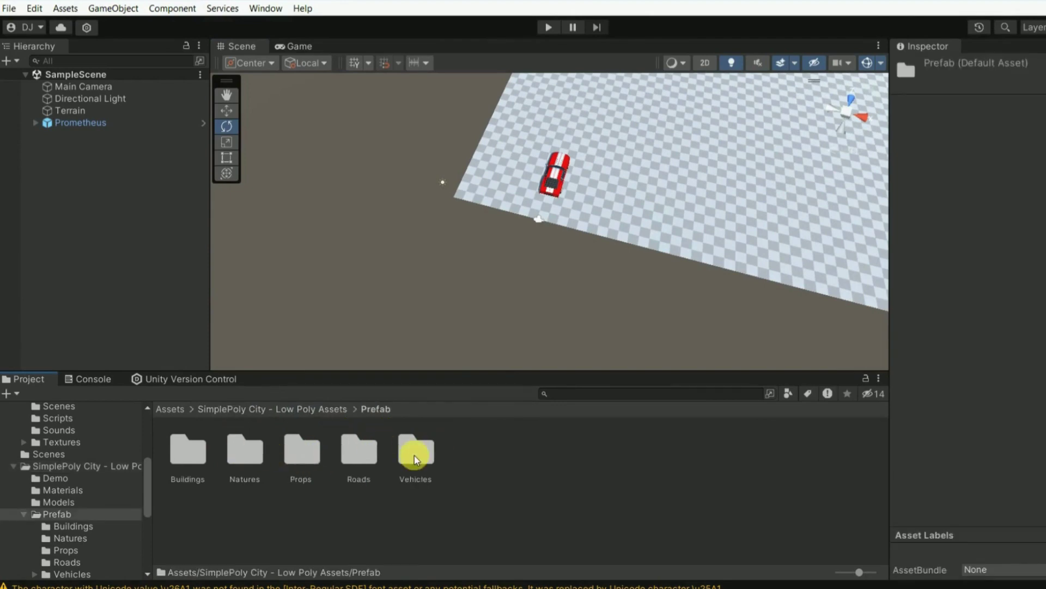
double_click(370, 450)
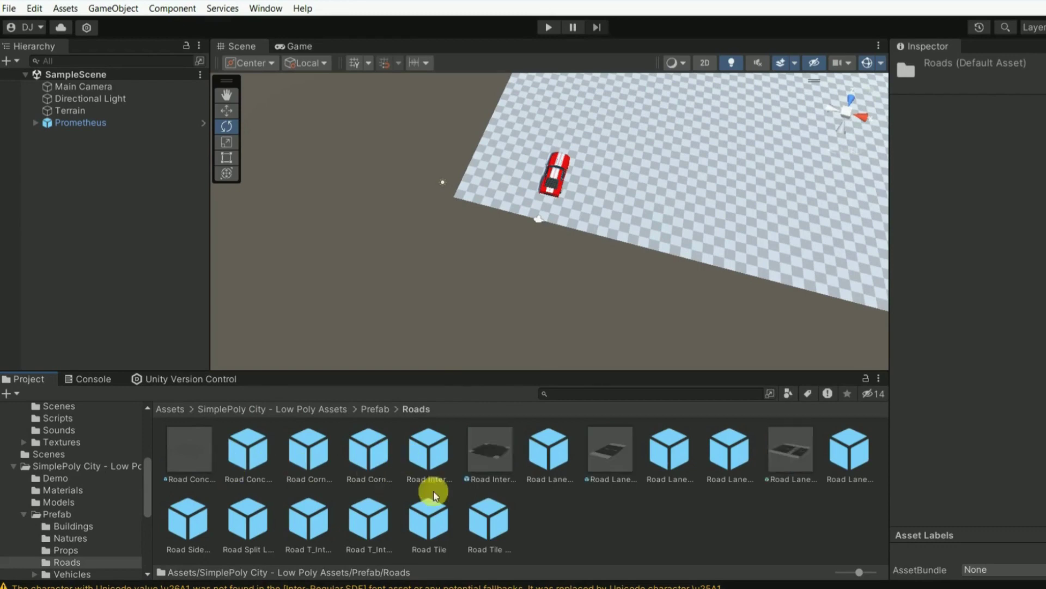
mouse_move(552, 250)
right_down()
mouse_move(532, 280)
mouse_move(478, 240)
mouse_move(547, 280)
right_up()
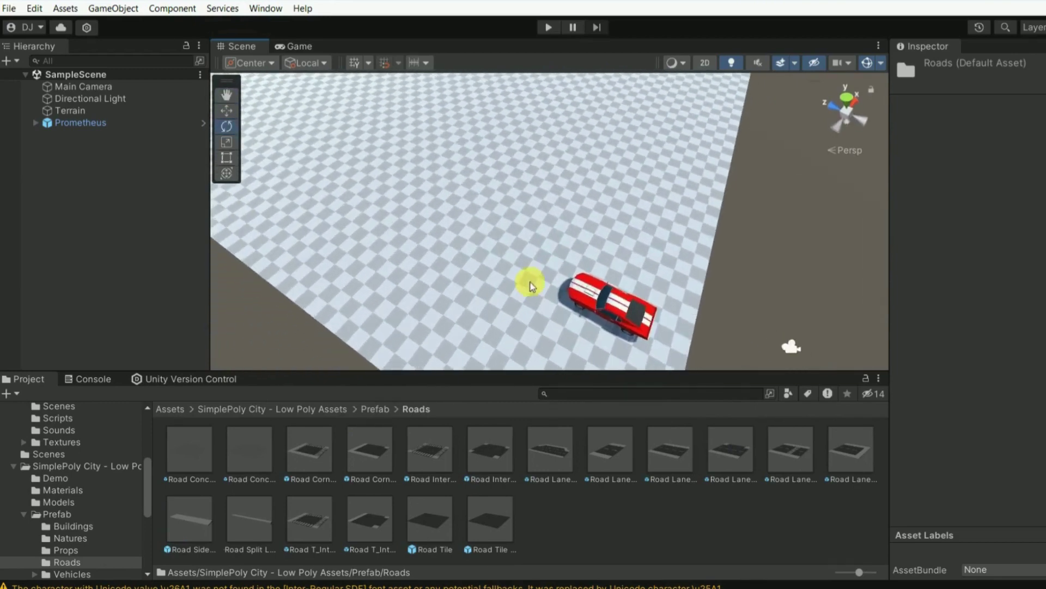
right_drag(547, 281, 532, 282)
click(257, 410)
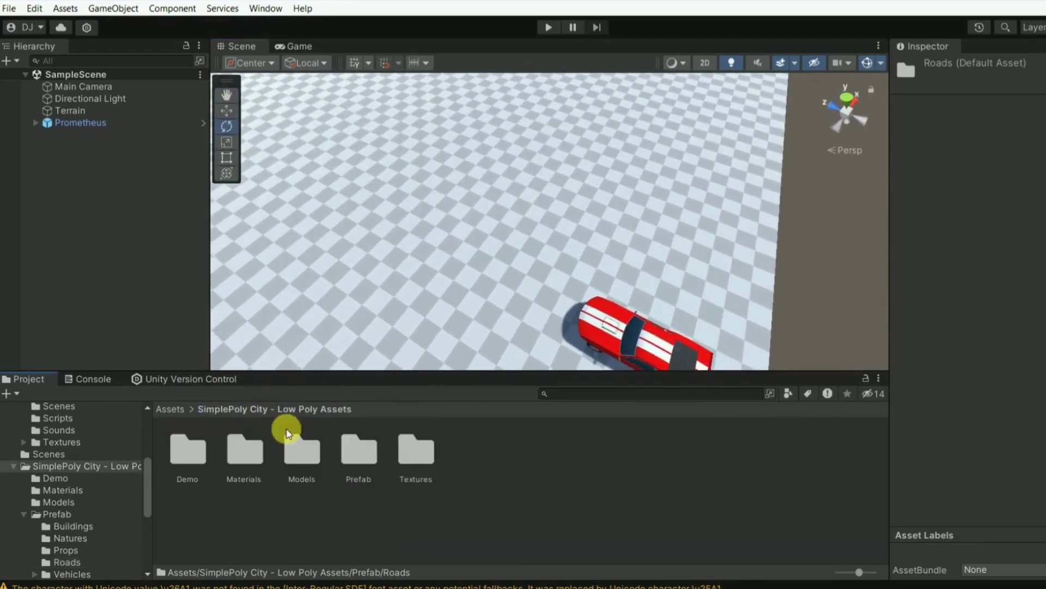
- Open the SimplePoly demo scene from the Demo folder and inspect its Directional Light and City objects
double_click(191, 455)
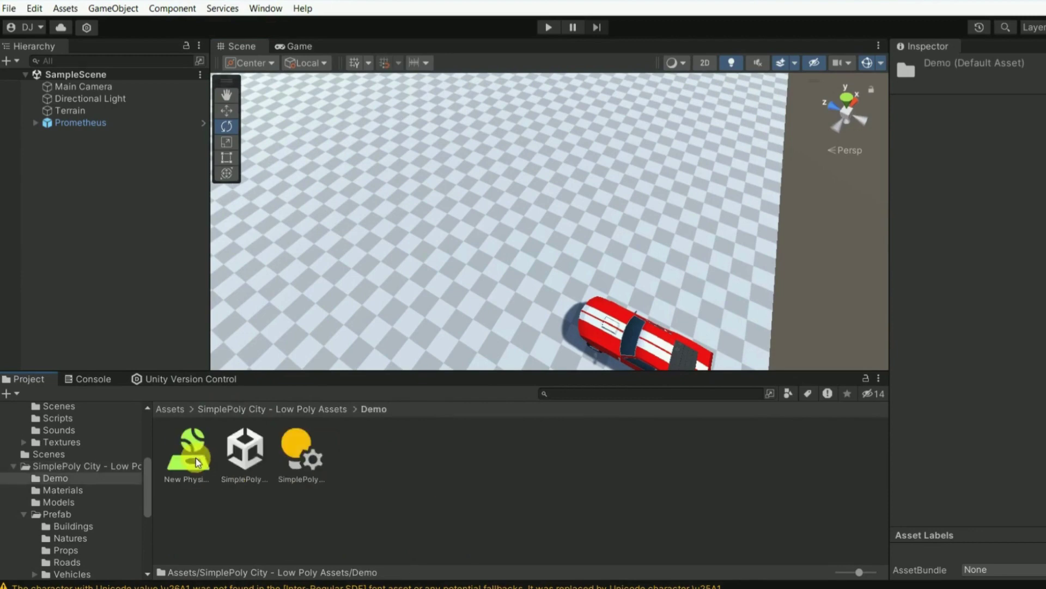
click(252, 466)
double_click(252, 462)
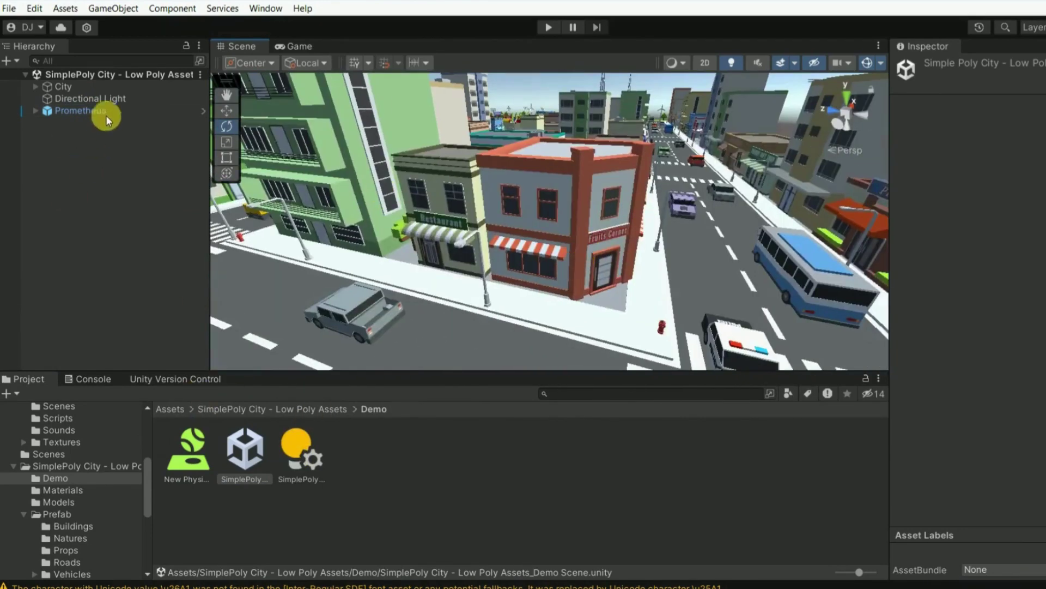
click(96, 99)
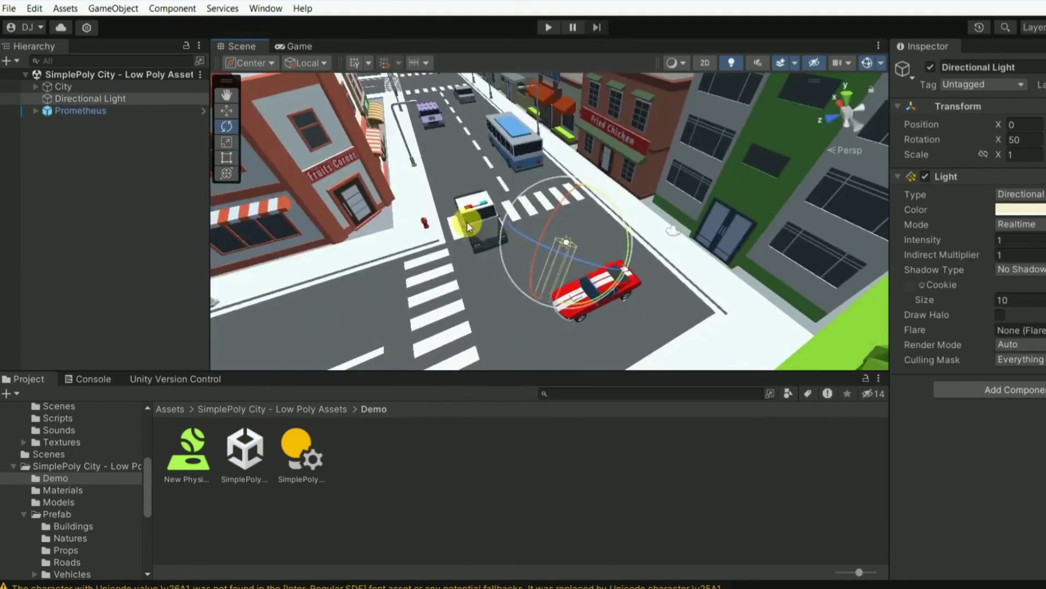
click(401, 315)
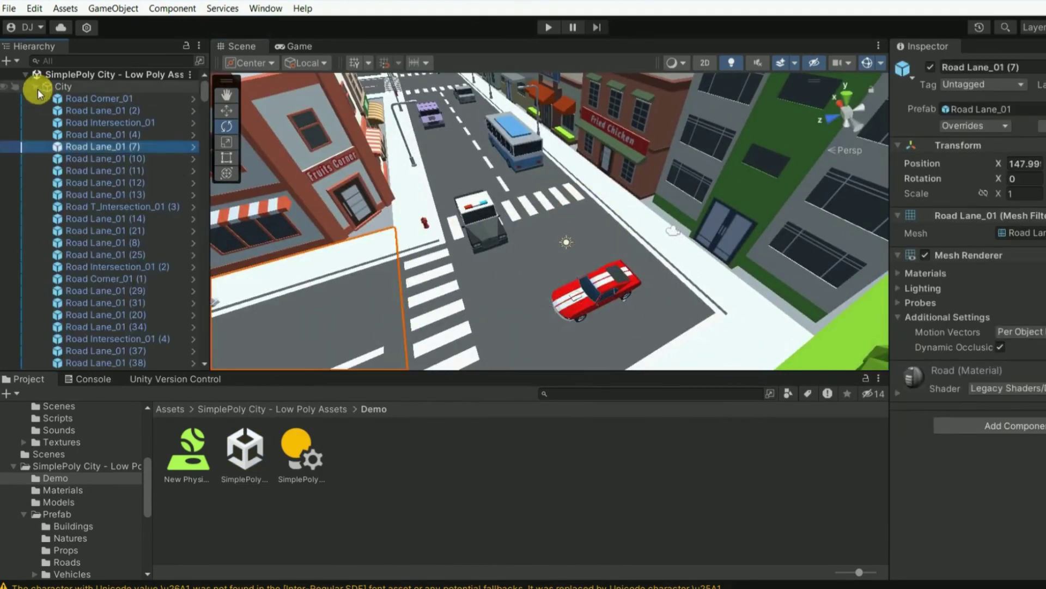
click(36, 86)
click(93, 89)
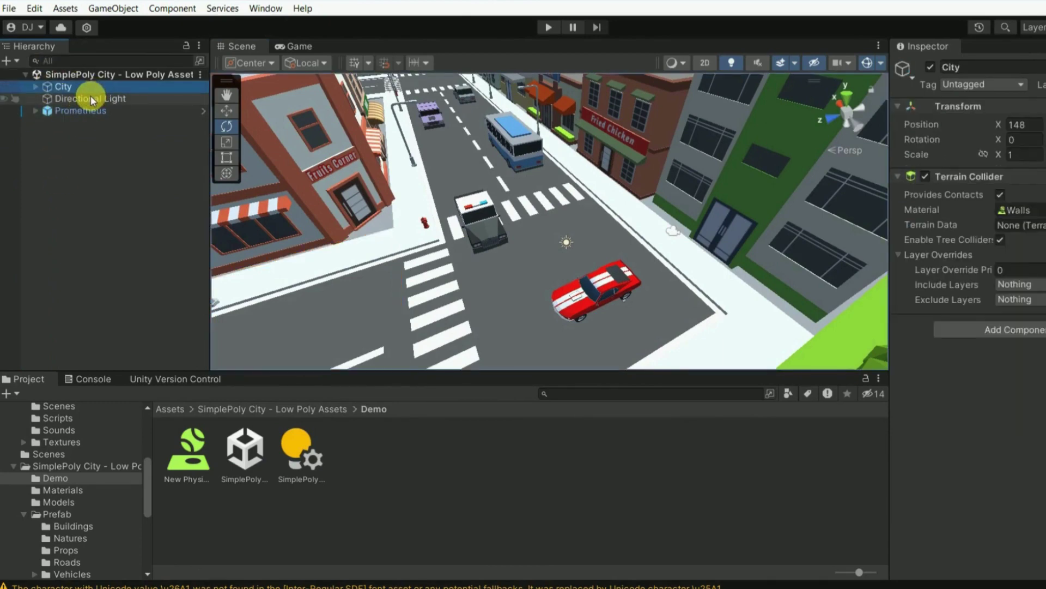
click(167, 406)
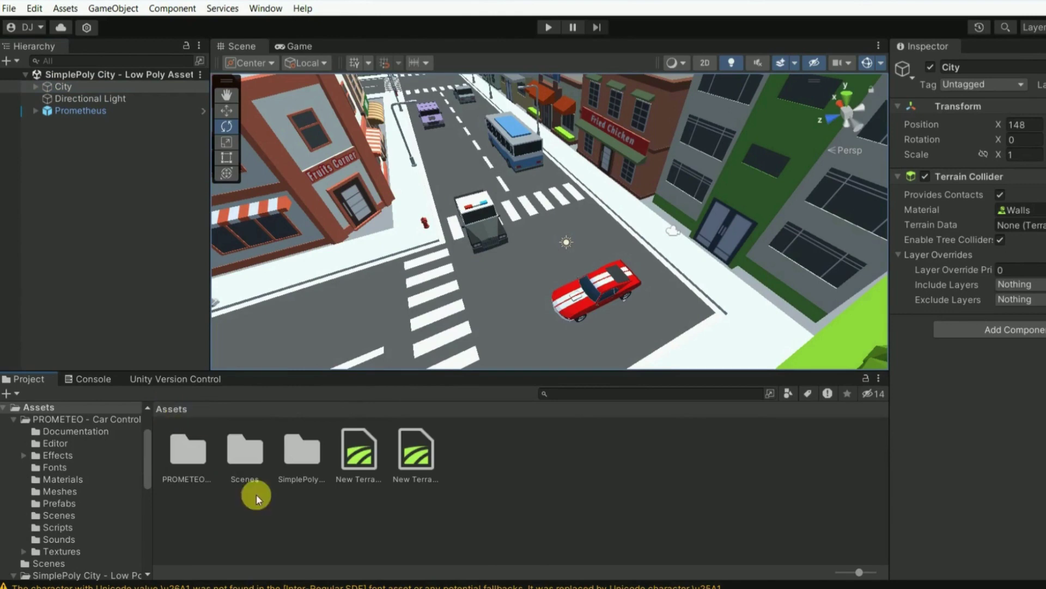
- Open SampleScene from the Scenes folder and paste the City object into it
double_click(257, 461)
double_click(198, 460)
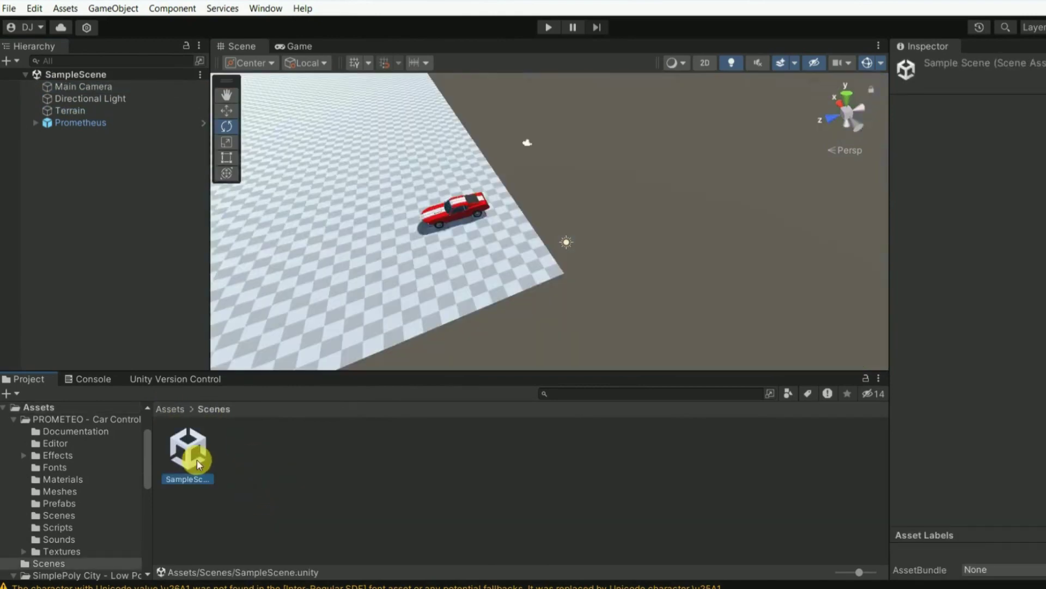
key(ctrl+v)
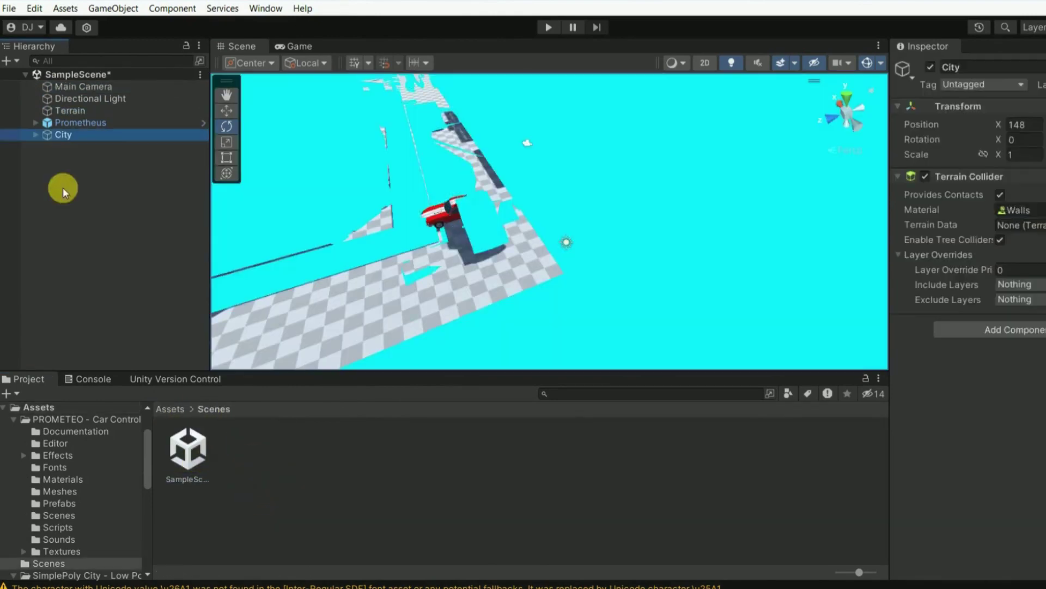
mouse_move(707, 264)
right_down()
mouse_move(495, 168)
mouse_move(553, 244)
right_up()
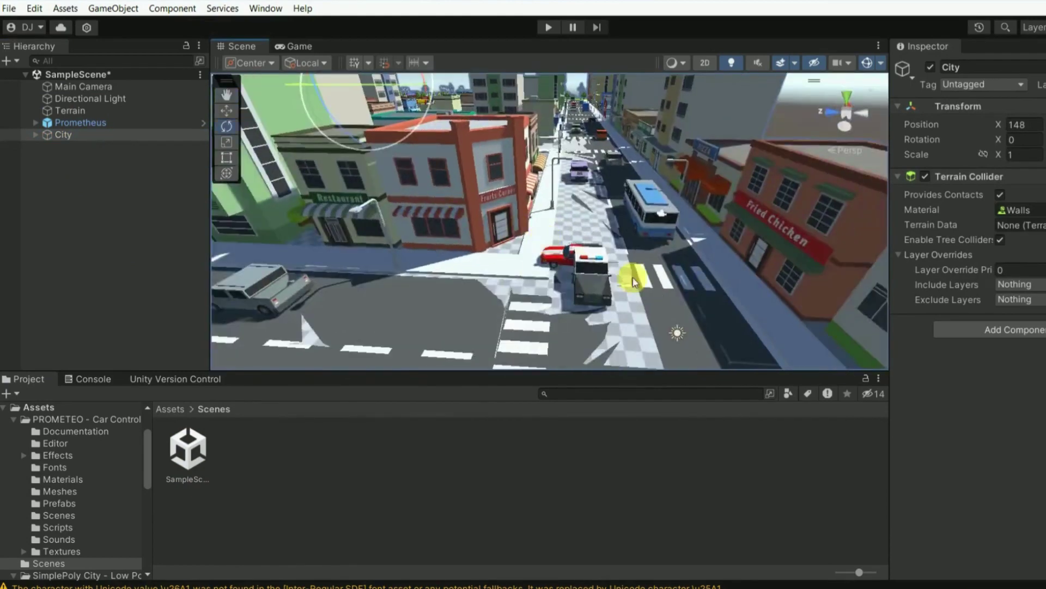
- Select the whole City and raise it with the Move tool so its streets cover the terrain
click(579, 271)
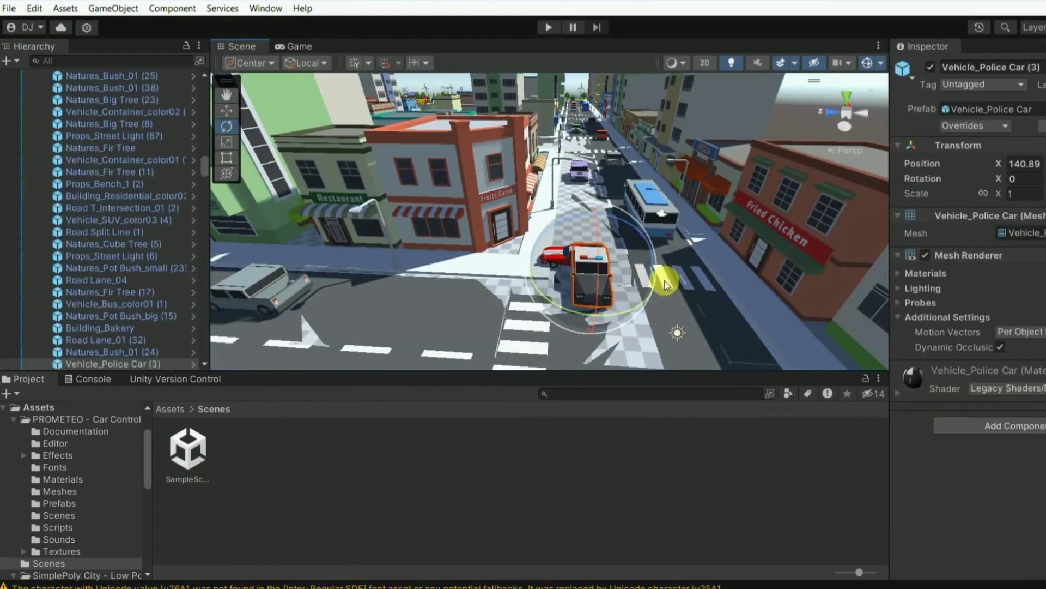
click(670, 285)
click(94, 134)
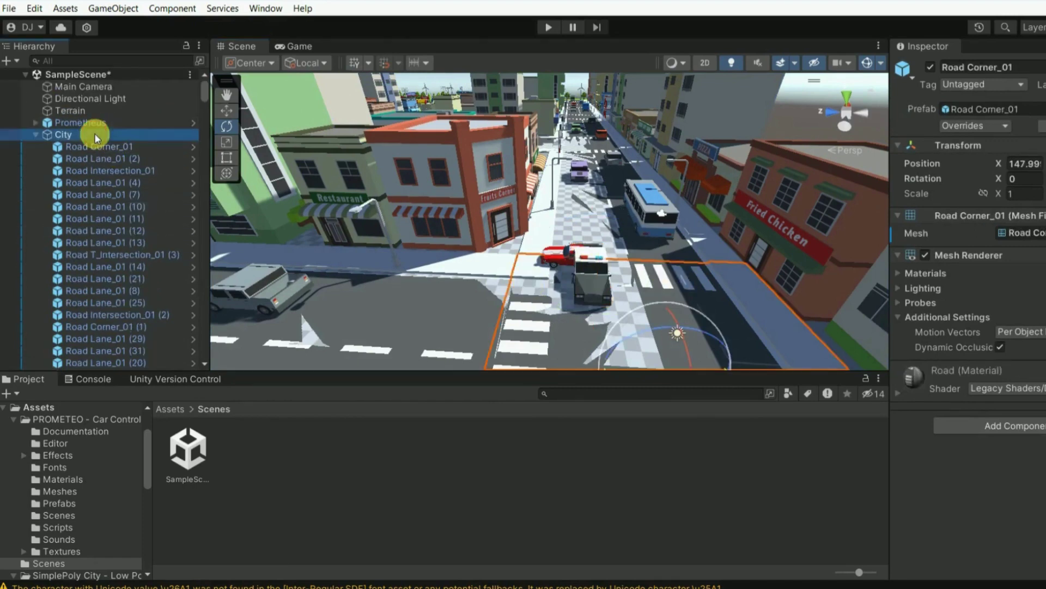
click(227, 110)
right_drag(353, 239, 366, 139)
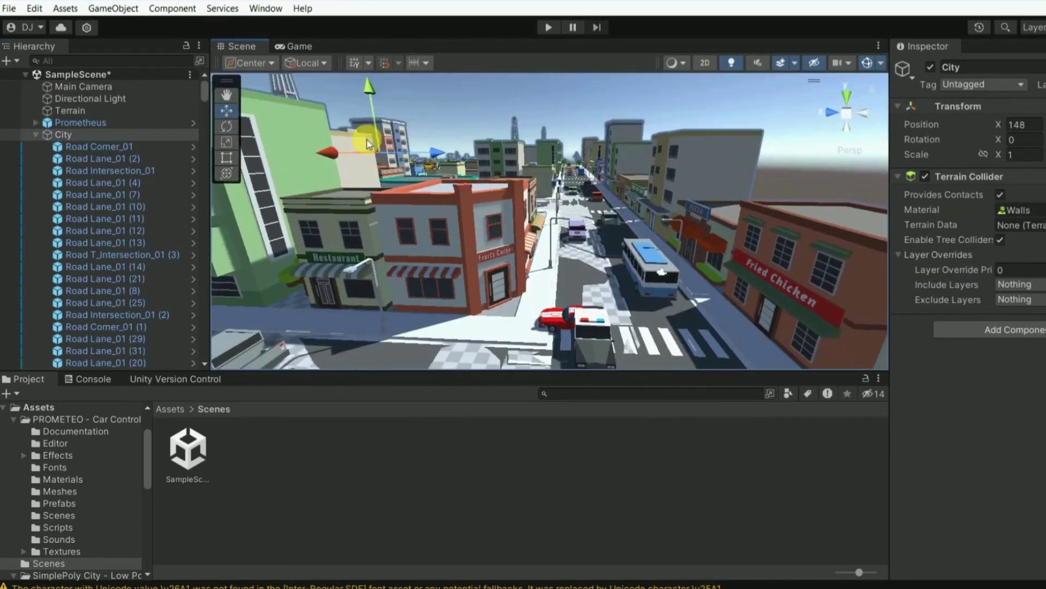
drag(371, 99, 371, 97)
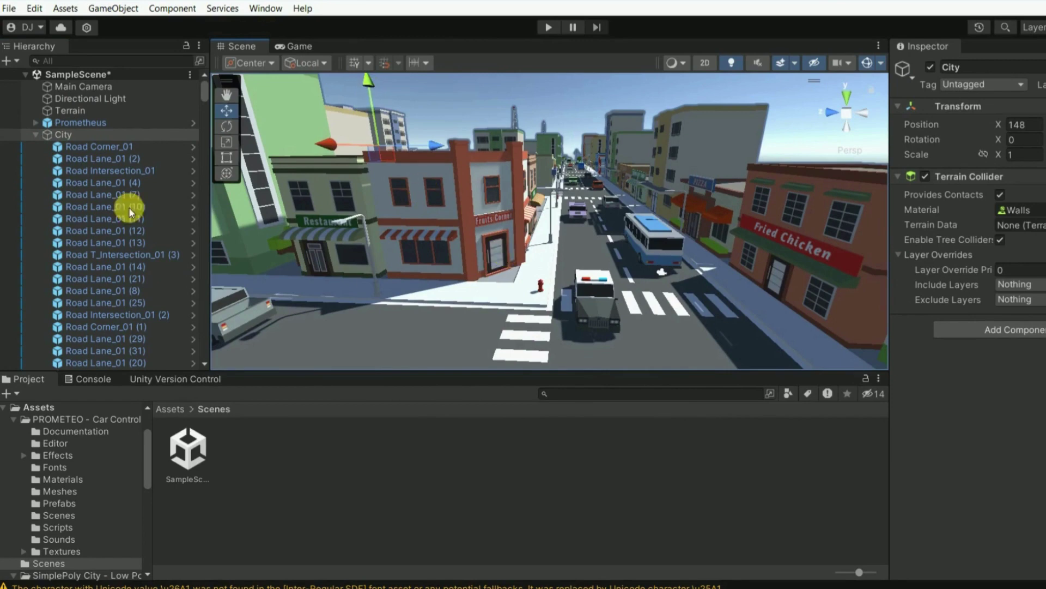
click(35, 134)
click(33, 122)
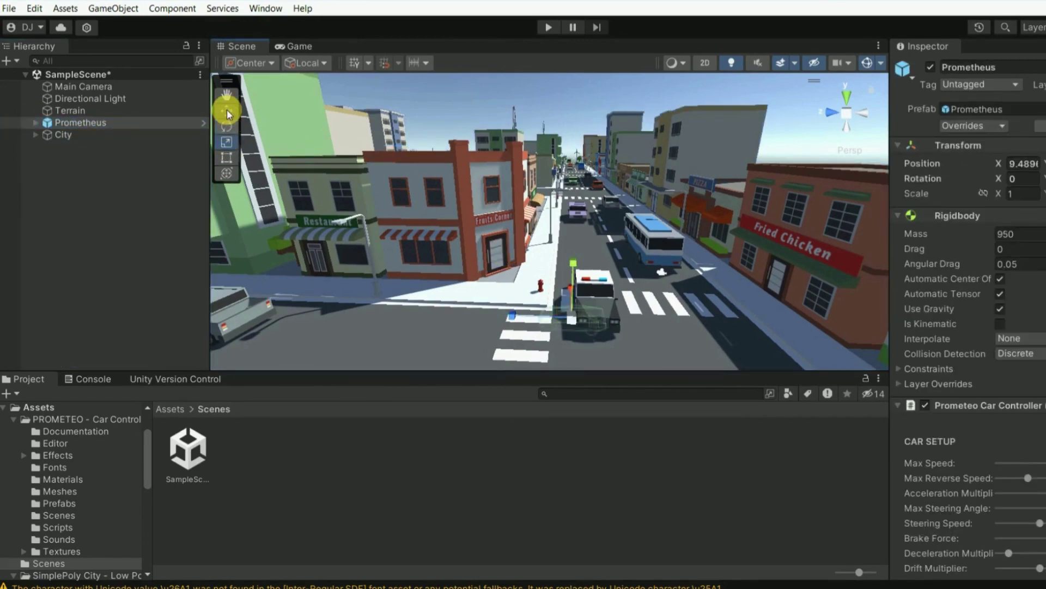
- Drag the Prometheus car onto the street beside the police car and start Play mode
mouse_move(576, 260)
mouse_down()
mouse_move(572, 199)
mouse_move(518, 236)
mouse_move(725, 305)
mouse_move(650, 256)
mouse_move(685, 292)
mouse_up()
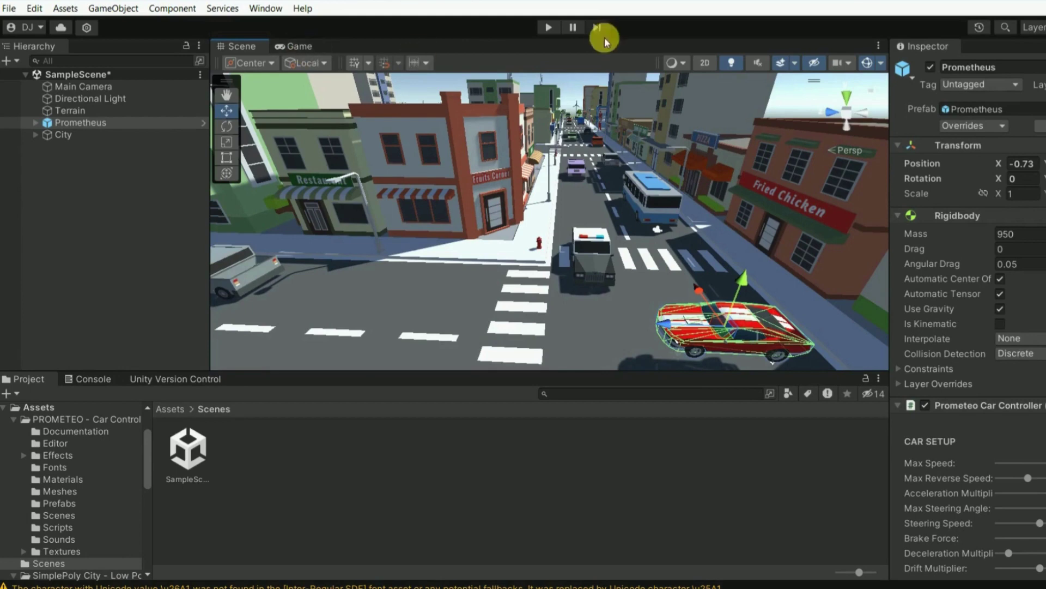
alt+drag(598, 276, 629, 342)
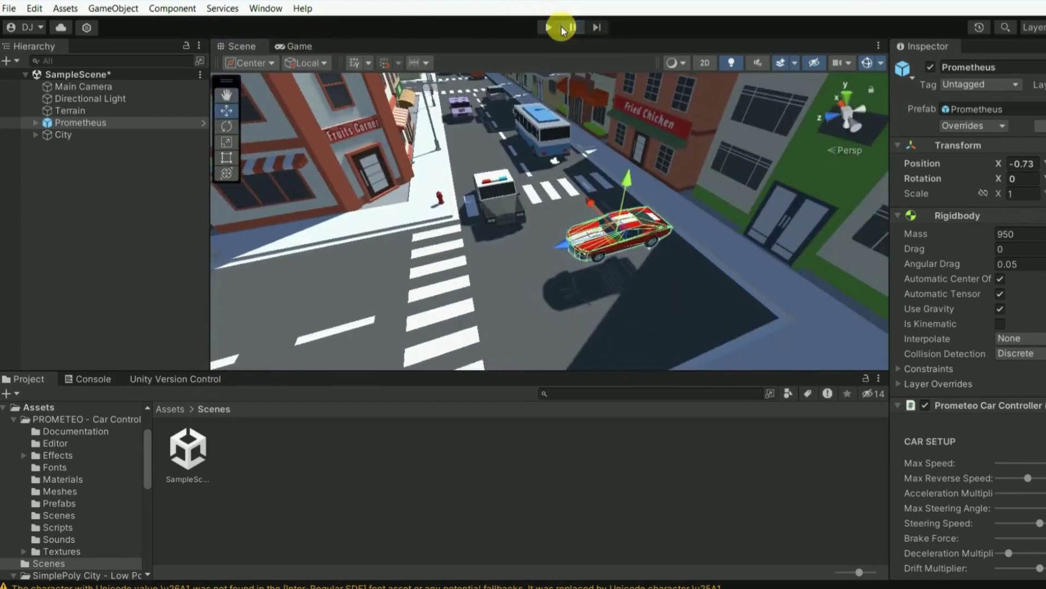
click(548, 27)
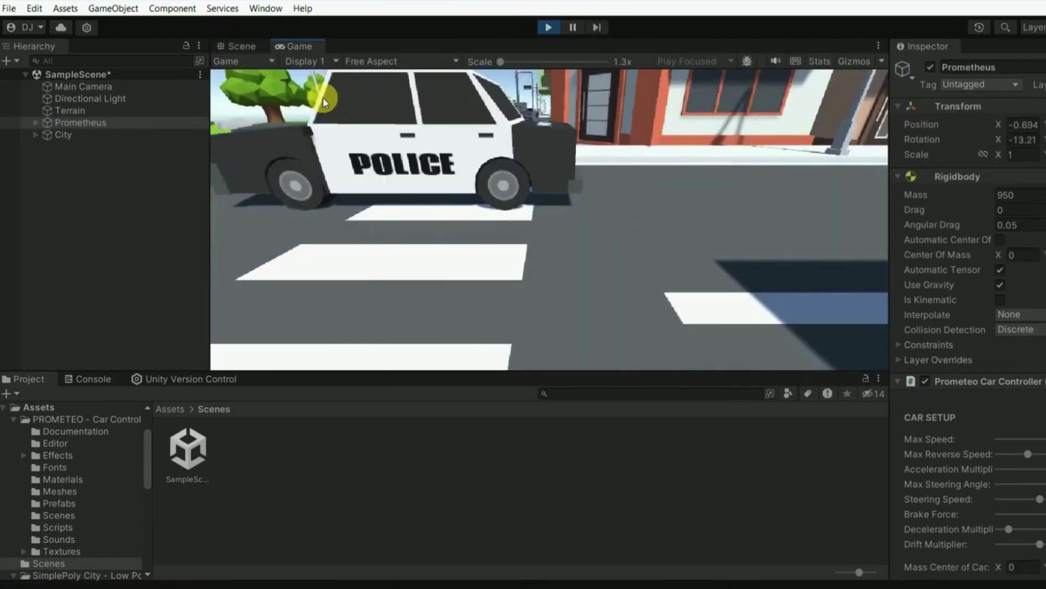
- Stop playing, parent Main Camera under Prometheus and position it up behind the red car
key(ctrl+p)
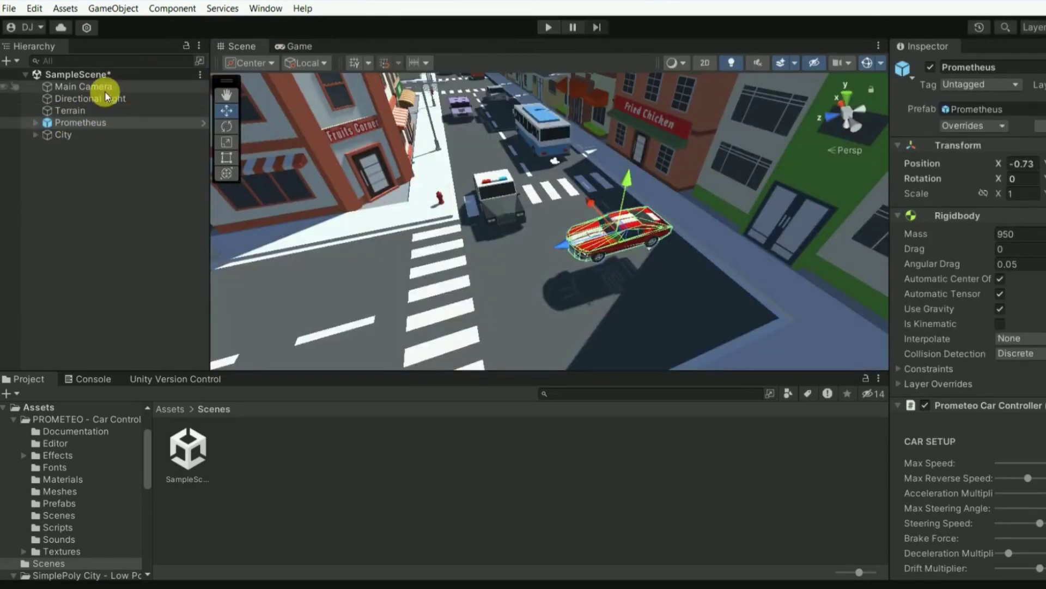
mouse_move(105, 89)
mouse_down()
mouse_move(84, 134)
mouse_move(94, 123)
mouse_up()
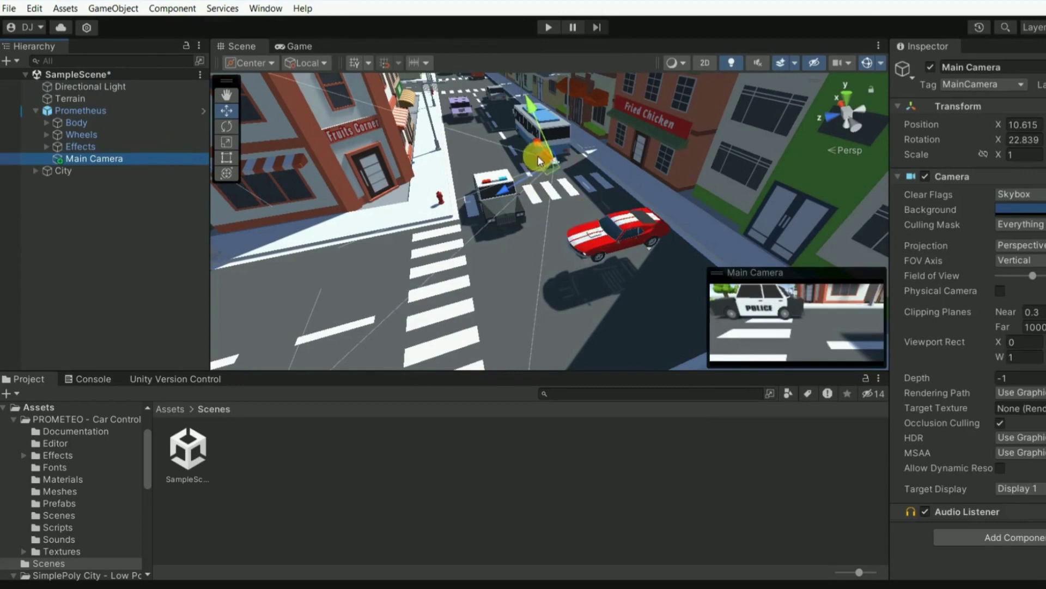
mouse_move(534, 153)
mouse_down()
mouse_move(581, 218)
mouse_move(606, 203)
mouse_up()
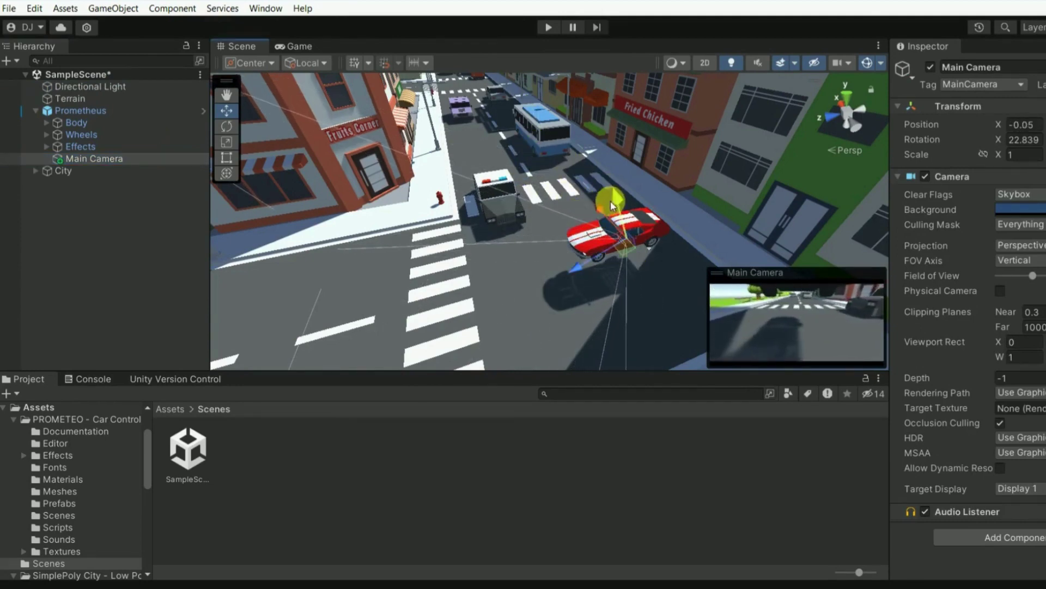
mouse_move(611, 201)
mouse_down()
mouse_move(545, 213)
mouse_move(758, 218)
mouse_up()
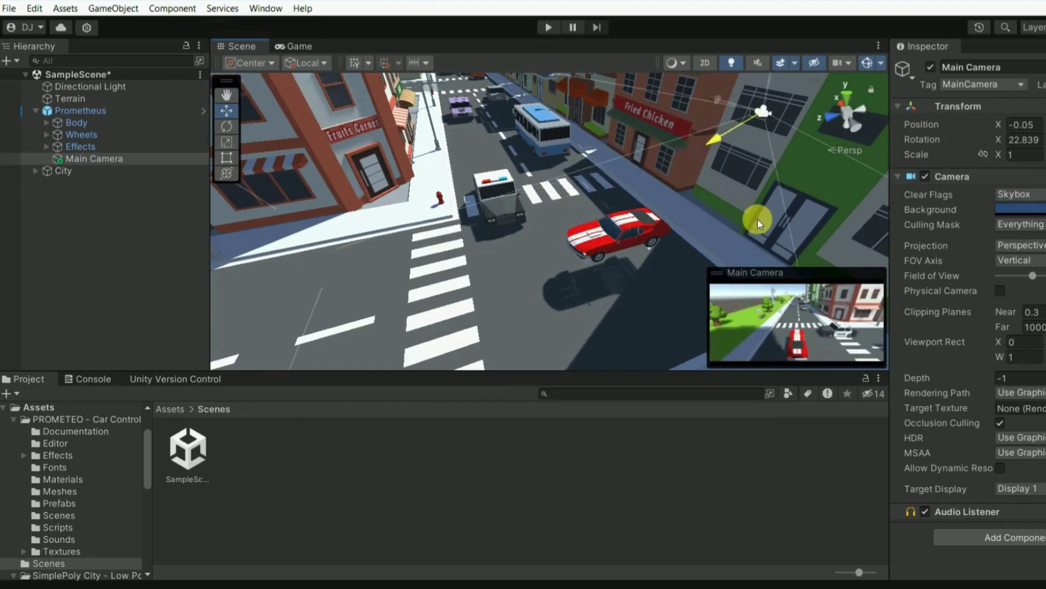
click(301, 48)
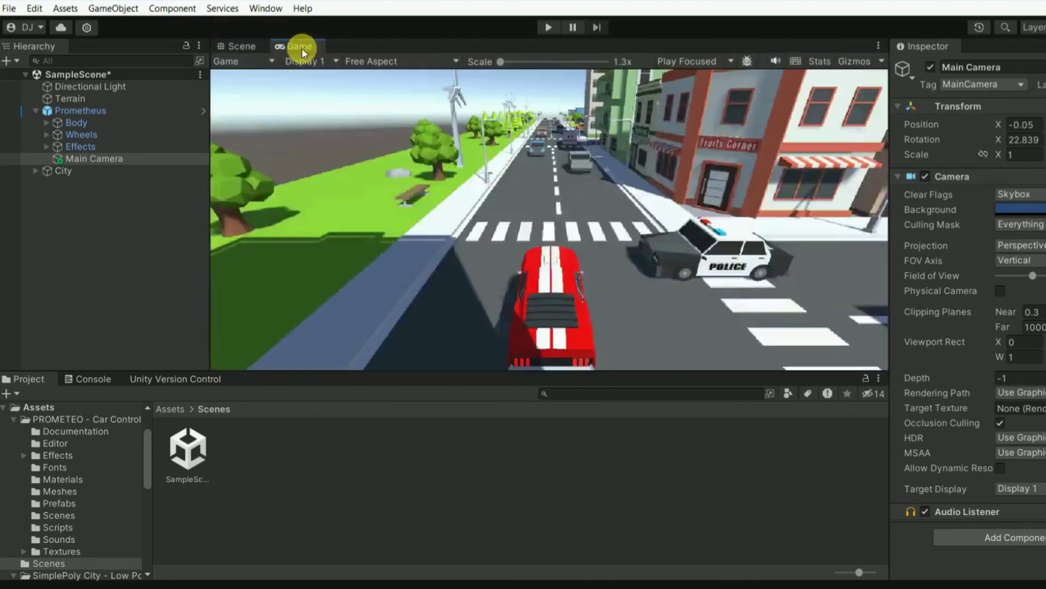
click(247, 46)
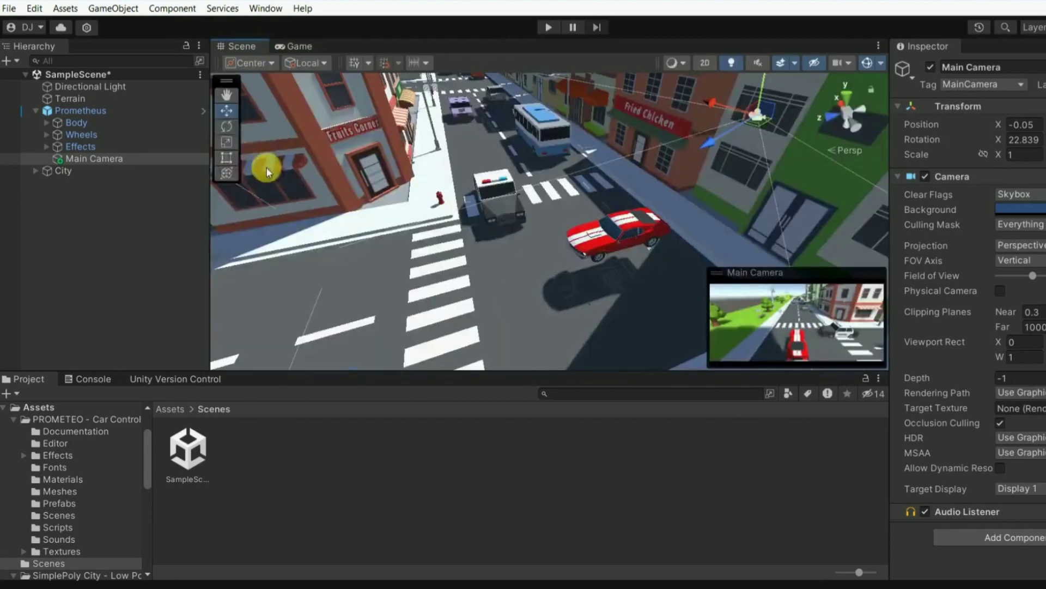
- Tilt the Main Camera down to about 31° X rotation and check the Game view framing
click(227, 125)
drag(718, 123, 708, 135)
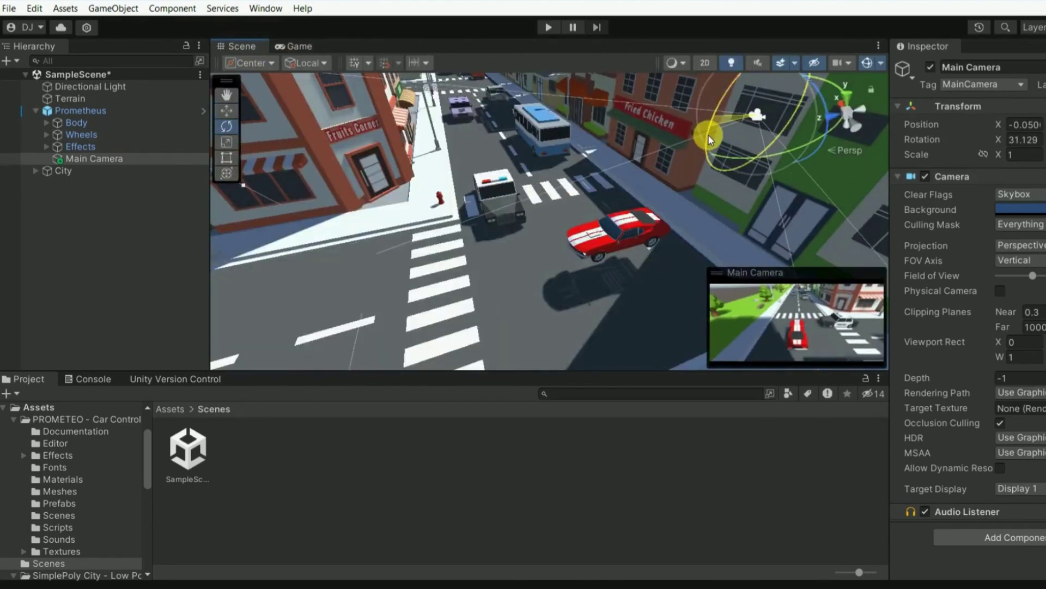
click(297, 46)
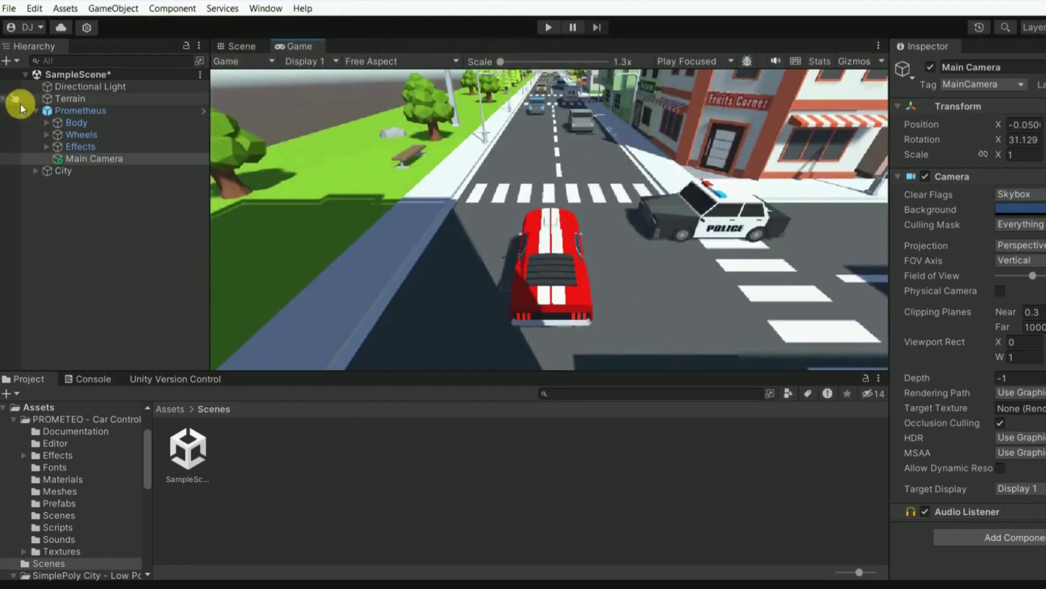
- Back in the Scene view, zoom in on the red car at the road corner
click(36, 111)
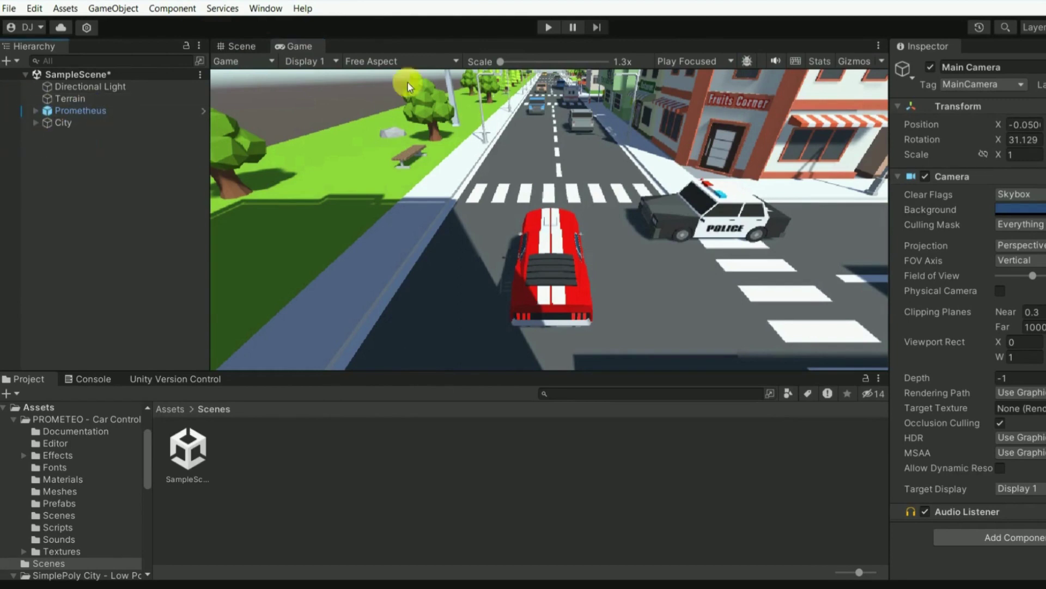
click(248, 64)
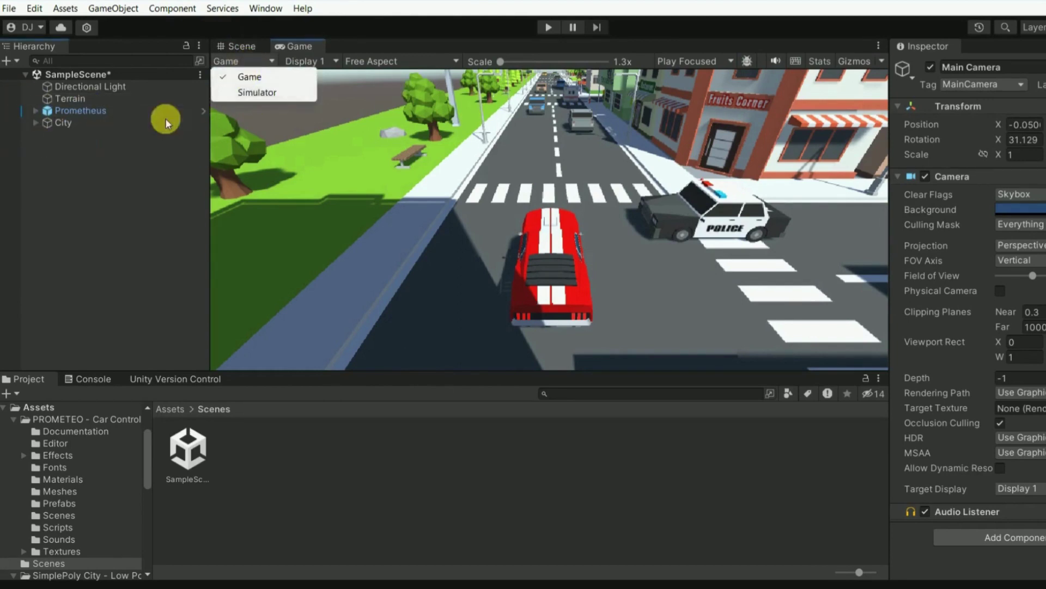
click(357, 211)
click(247, 46)
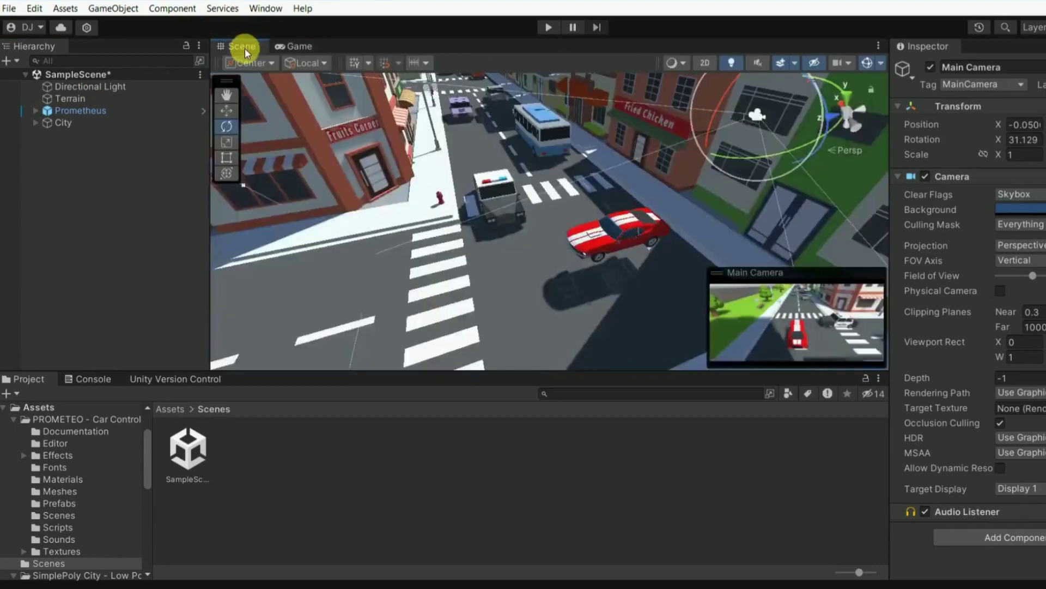
alt+drag(436, 246, 623, 271)
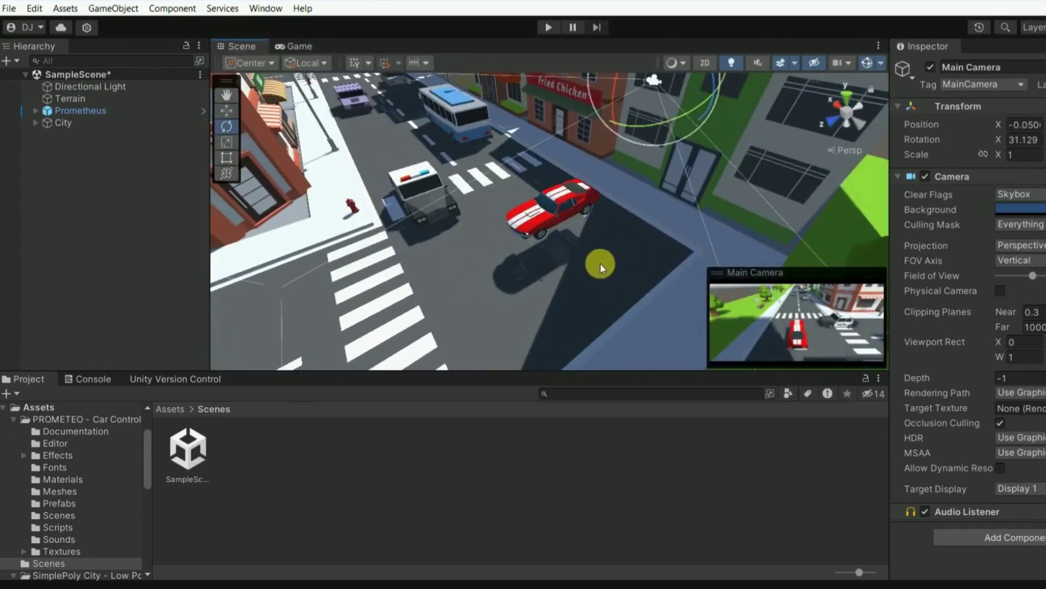
click(549, 345)
scroll(548, 345, up, 1)
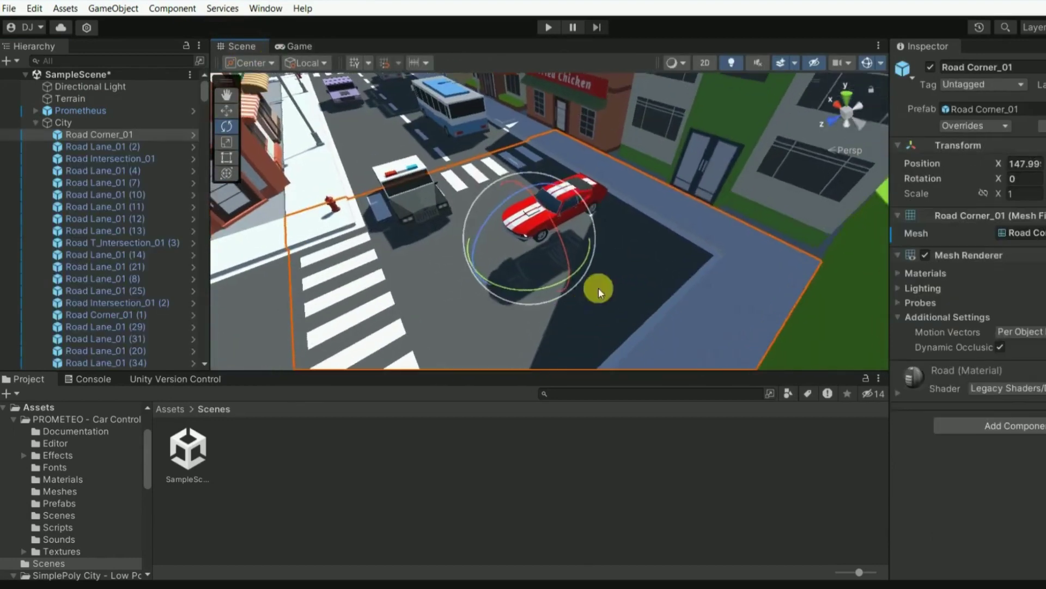
middle_drag(658, 264, 736, 267)
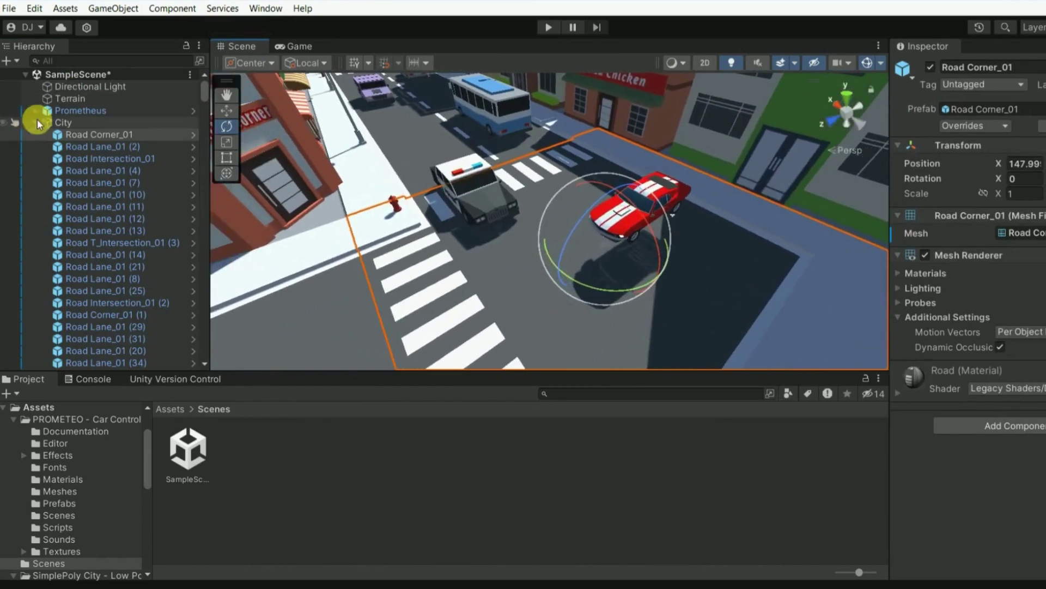
click(36, 122)
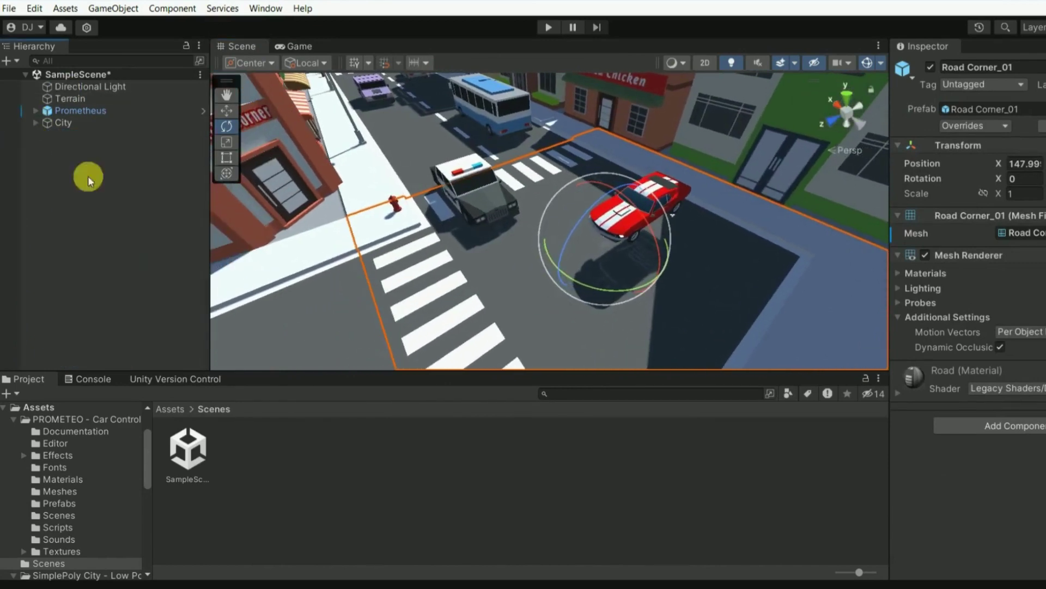
- Enter Play mode to test-drive the red car past the police car
click(555, 31)
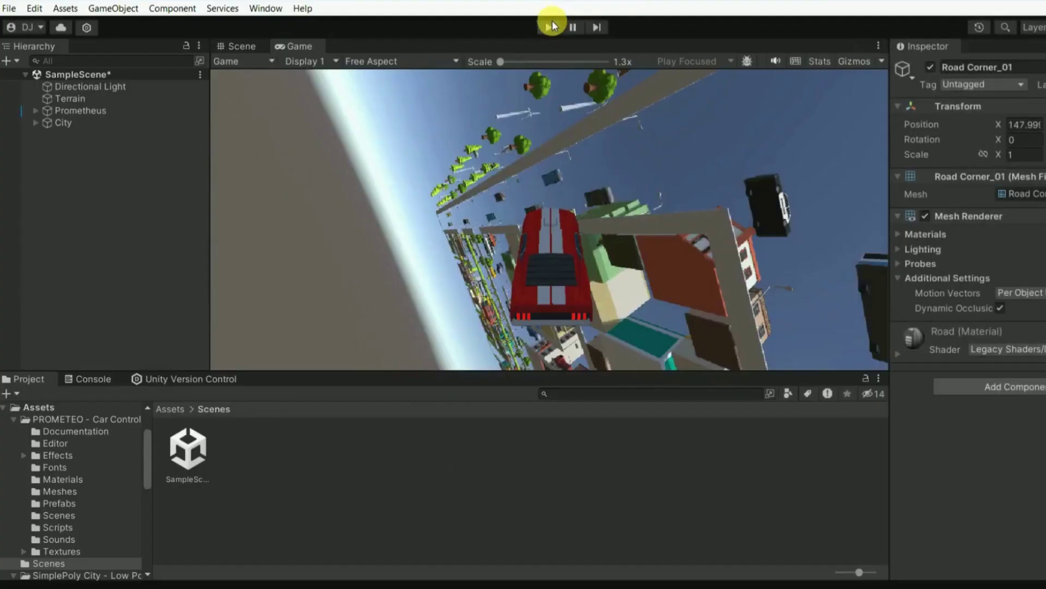
- Stop Play mode and fly the Scene view around to see the city hovering above the ground
click(549, 25)
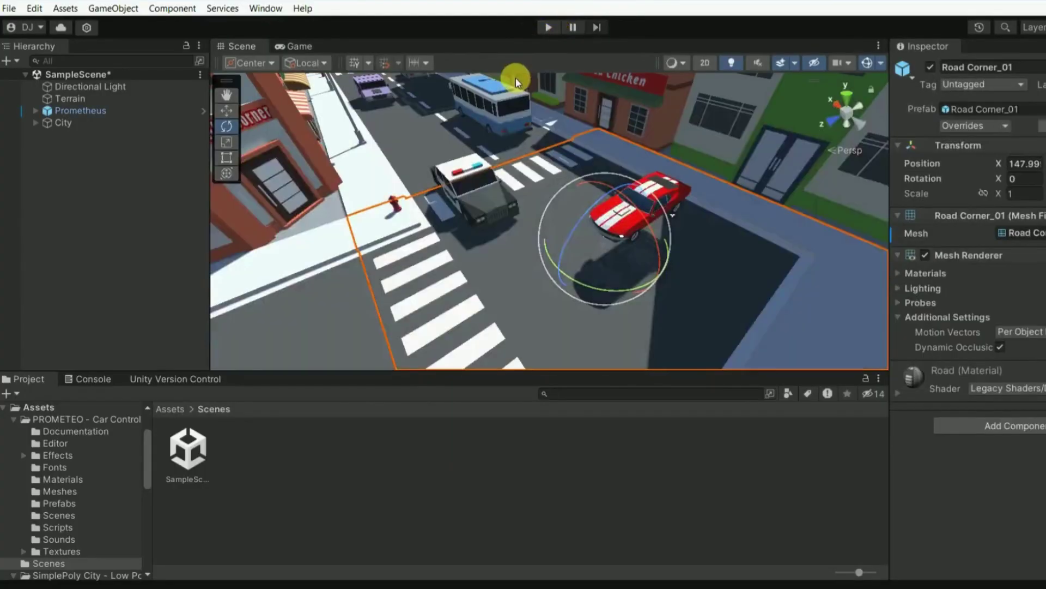
mouse_move(733, 326)
right_down()
mouse_move(399, 225)
mouse_move(430, 190)
mouse_move(469, 218)
mouse_move(424, 278)
mouse_move(397, 193)
mouse_move(400, 285)
mouse_move(522, 221)
right_up()
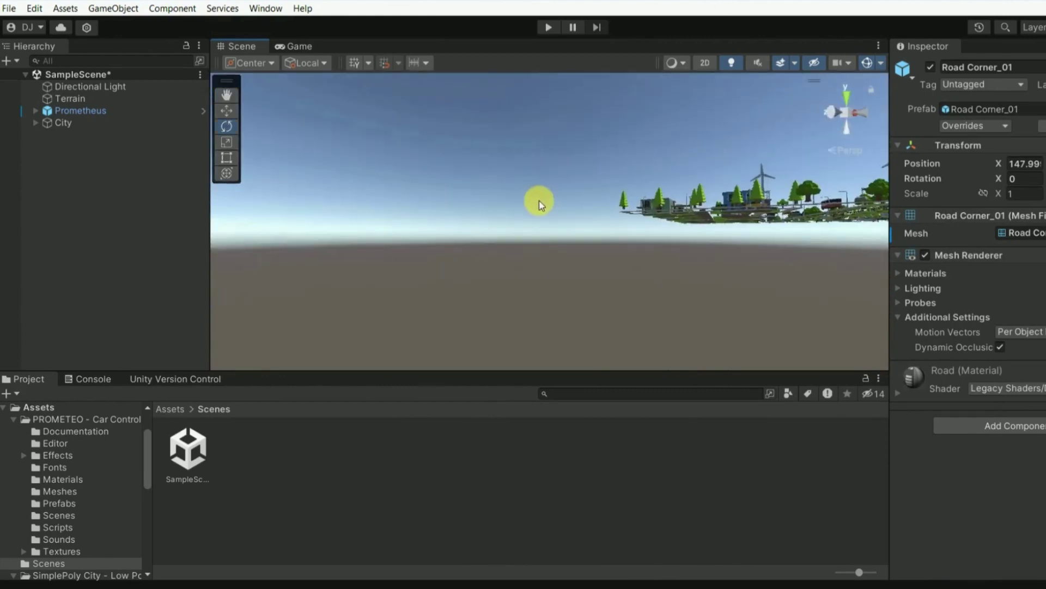
right_drag(523, 221, 181, 103)
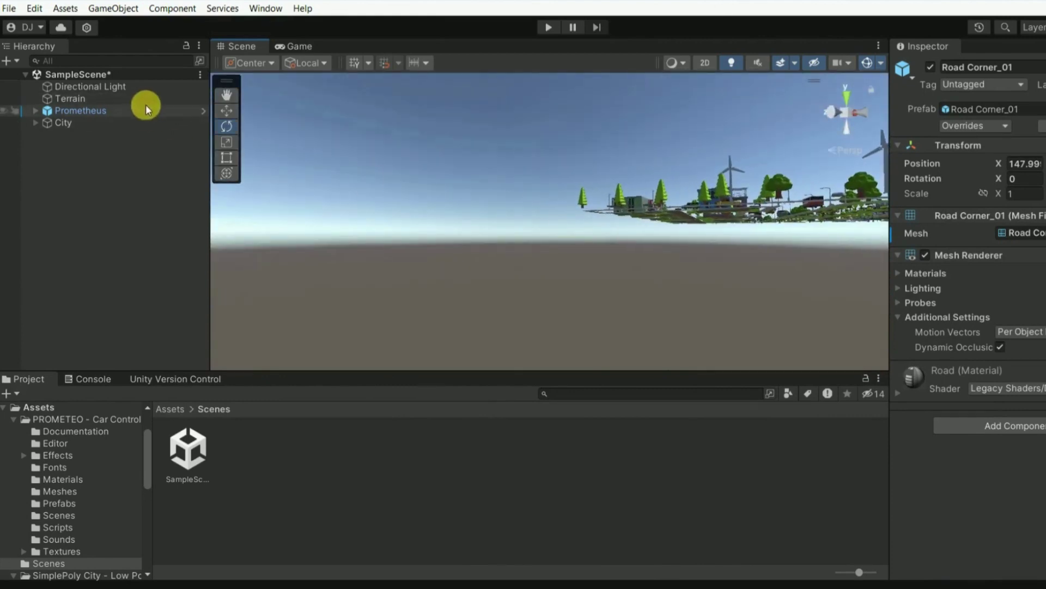
key(Down)
key(Right)
key(Down)
mouse_move(603, 268)
right_down()
mouse_move(833, 280)
mouse_move(583, 197)
mouse_move(266, 174)
right_up()
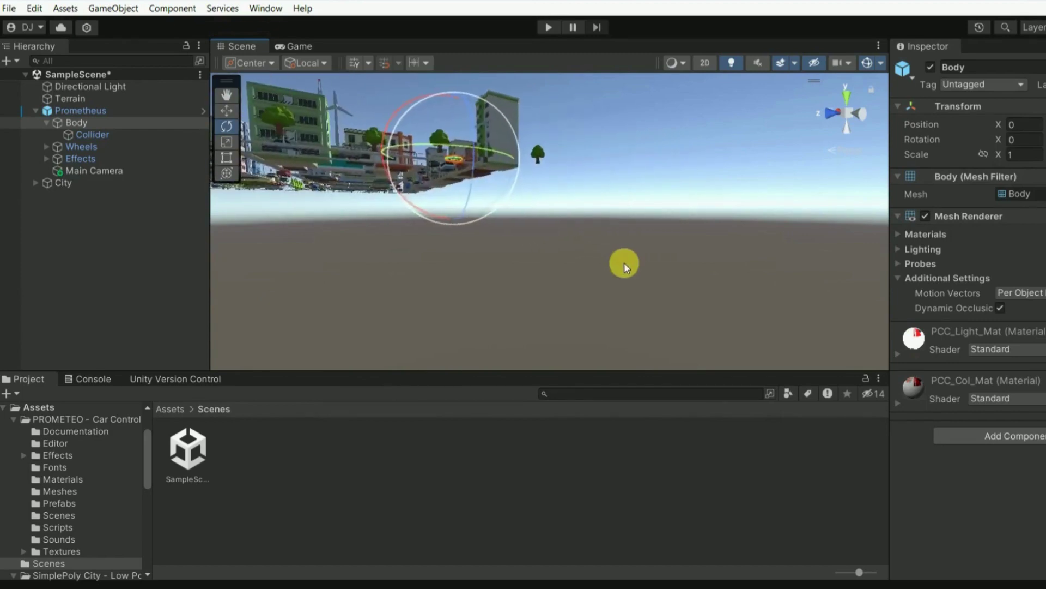
- In the Terrain's settings, set its width and length to 500
click(70, 99)
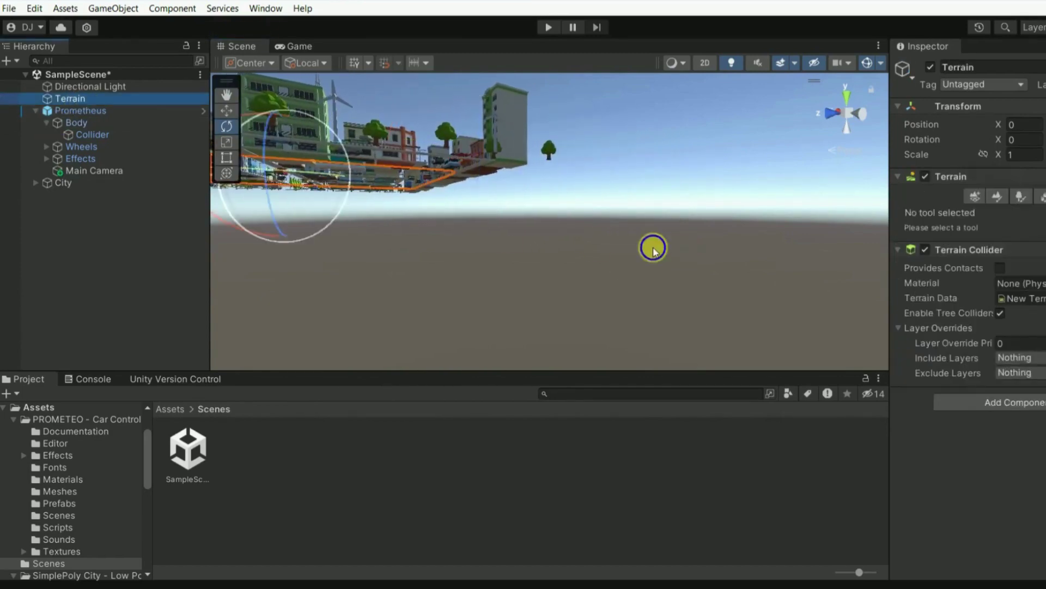
right_drag(654, 246, 456, 227)
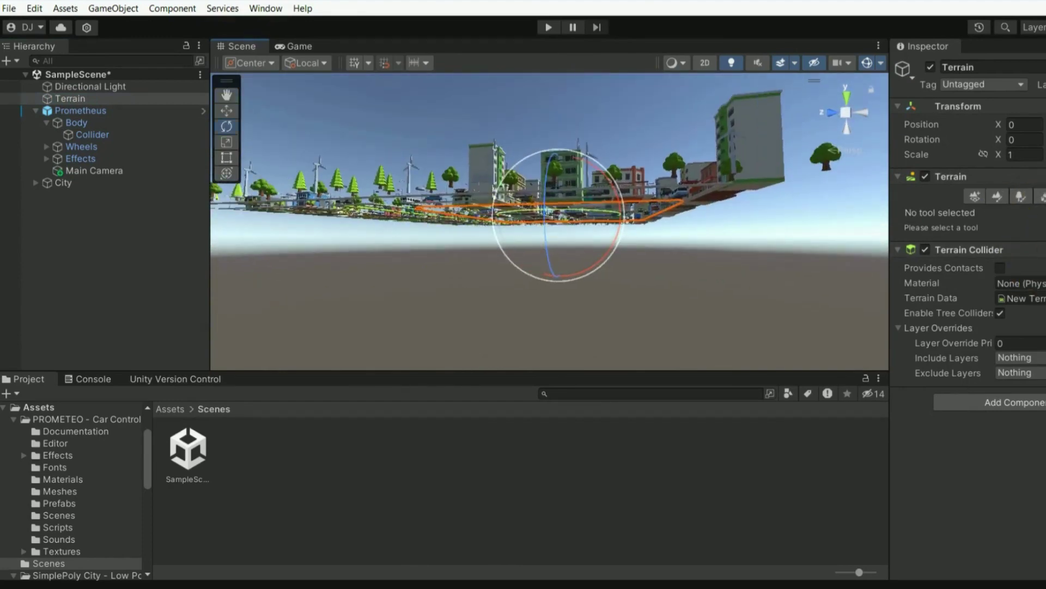
click(1041, 196)
scroll(1042, 436, down, 5)
scroll(1042, 436, down, 7)
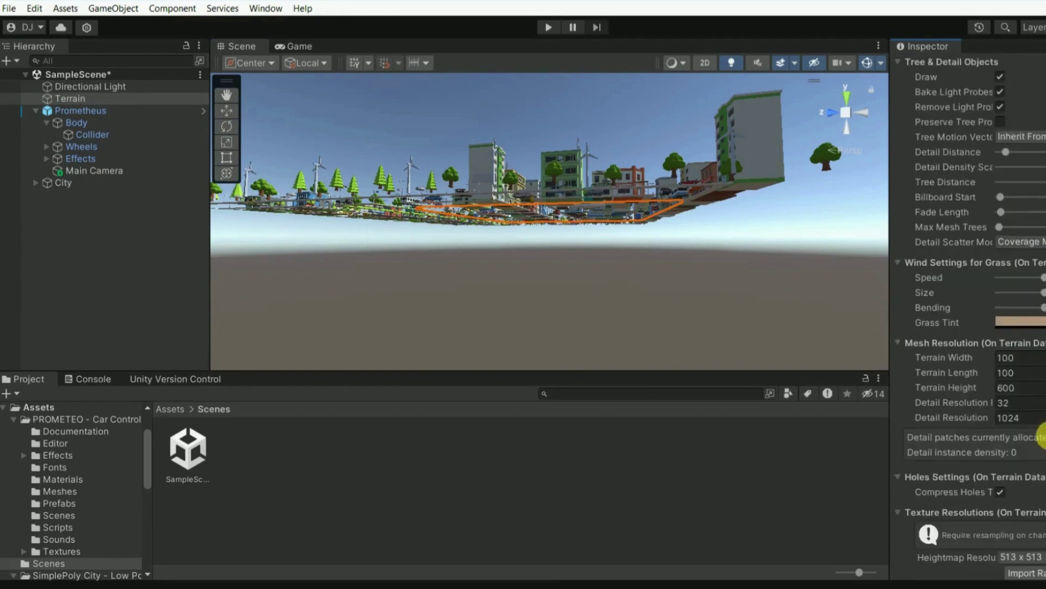
click(1037, 344)
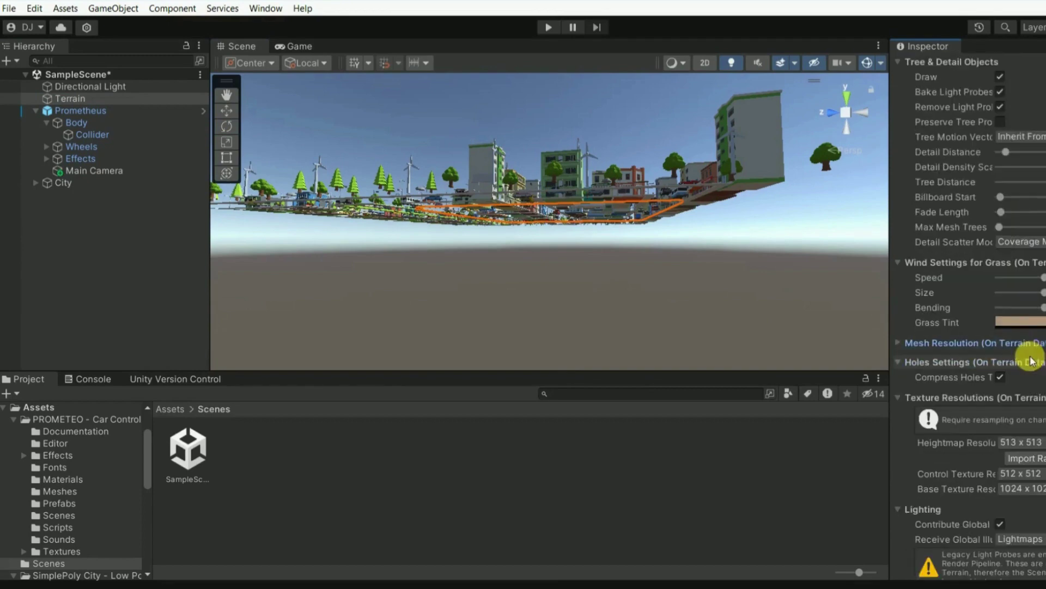
click(908, 344)
text(500)
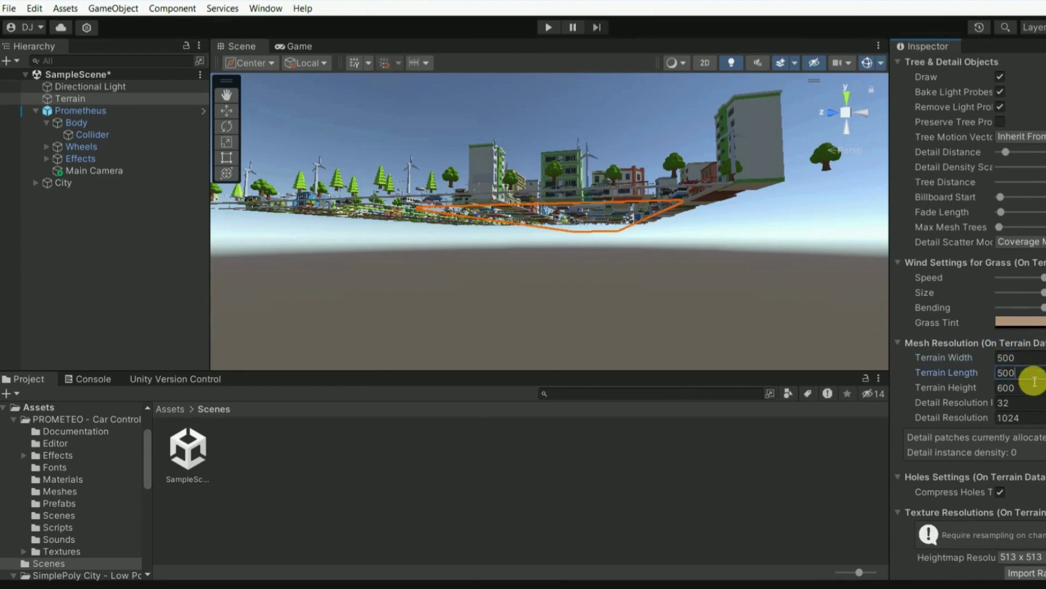
click(668, 320)
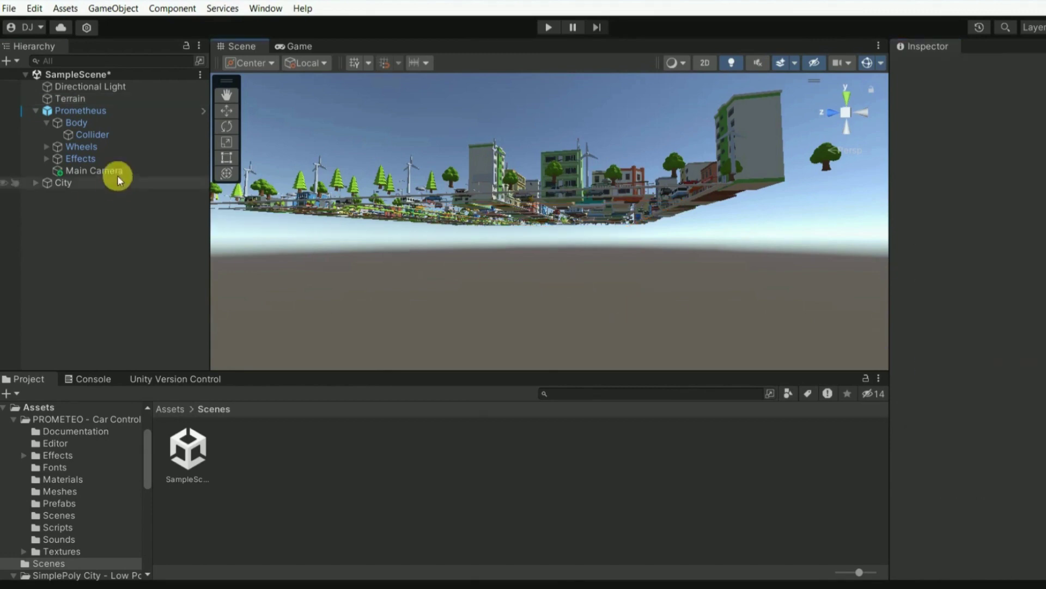
- Enlarge the Terrain further to 800 × 800 and look across the wider ground
click(86, 101)
mouse_move(581, 303)
right_down()
mouse_move(530, 222)
mouse_move(884, 355)
right_up()
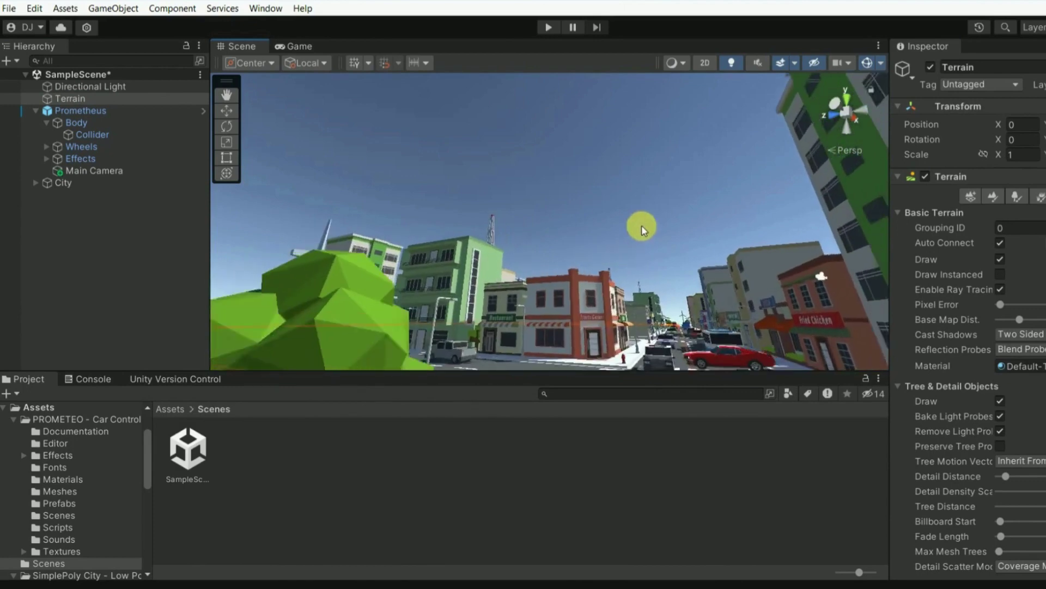
scroll(969, 320, down, 2)
scroll(969, 319, down, 3)
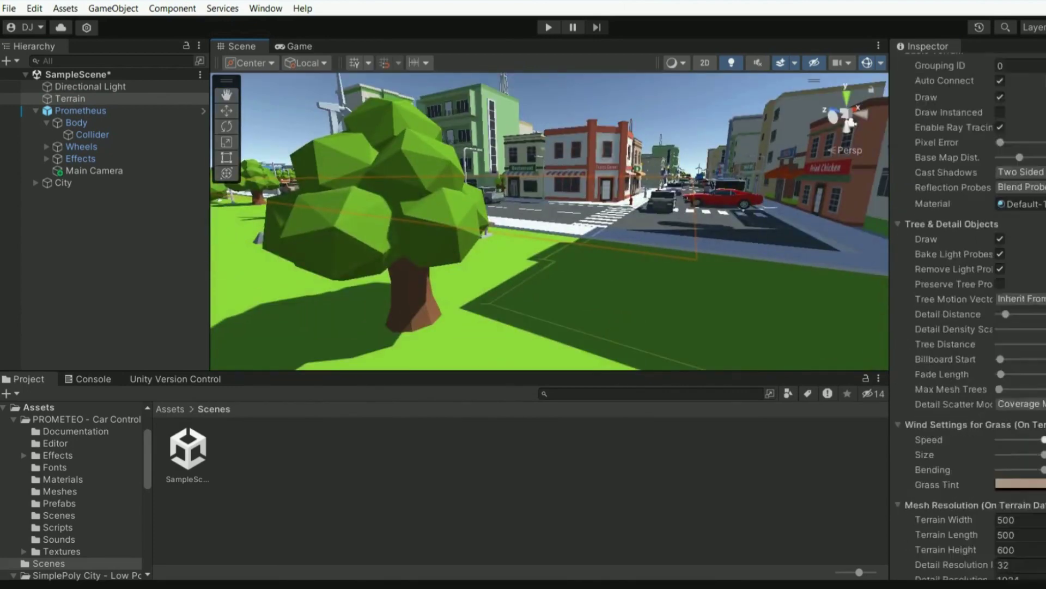
scroll(969, 319, down, 3)
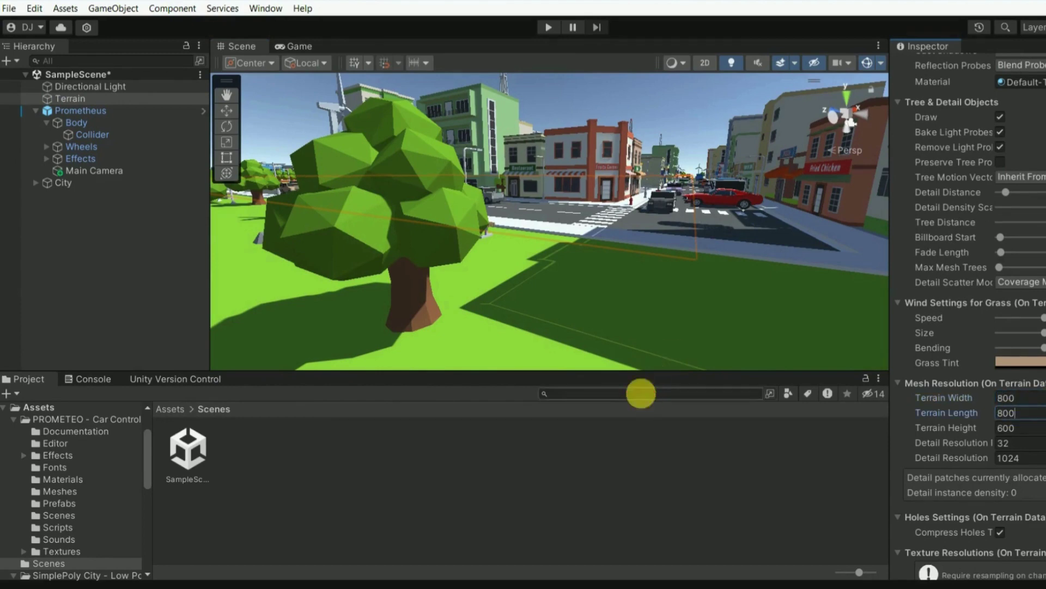
click(639, 420)
mouse_move(646, 306)
right_down()
mouse_move(427, 353)
mouse_move(428, 296)
mouse_move(665, 211)
mouse_move(685, 231)
mouse_move(537, 463)
right_up()
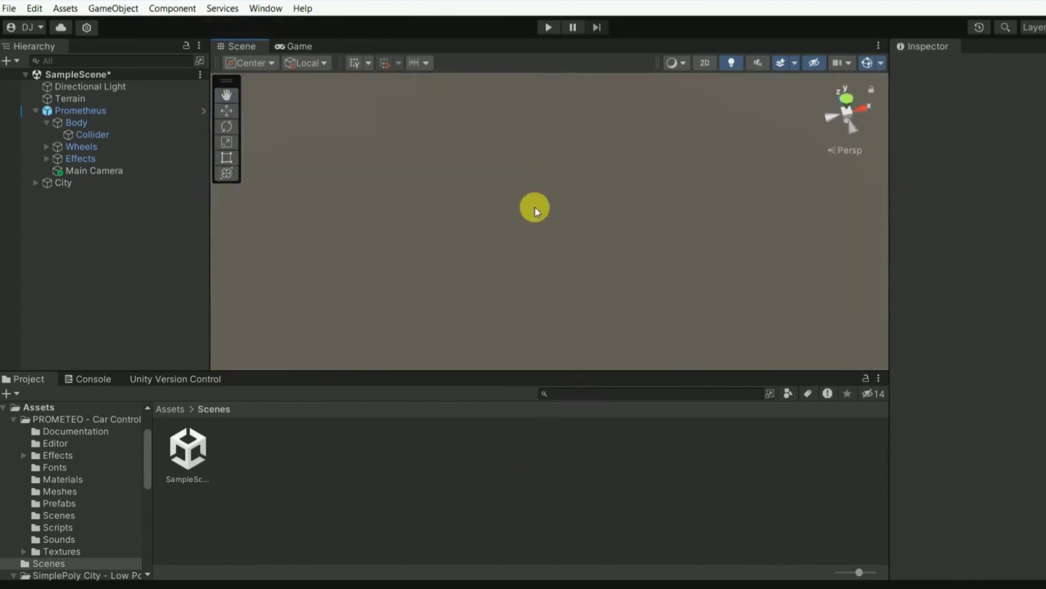
- Zoom out over the whole city and terrain and select the Terrain
scroll(535, 208, down, 5)
scroll(539, 228, down, 5)
scroll(538, 211, down, 5)
scroll(527, 204, down, 3)
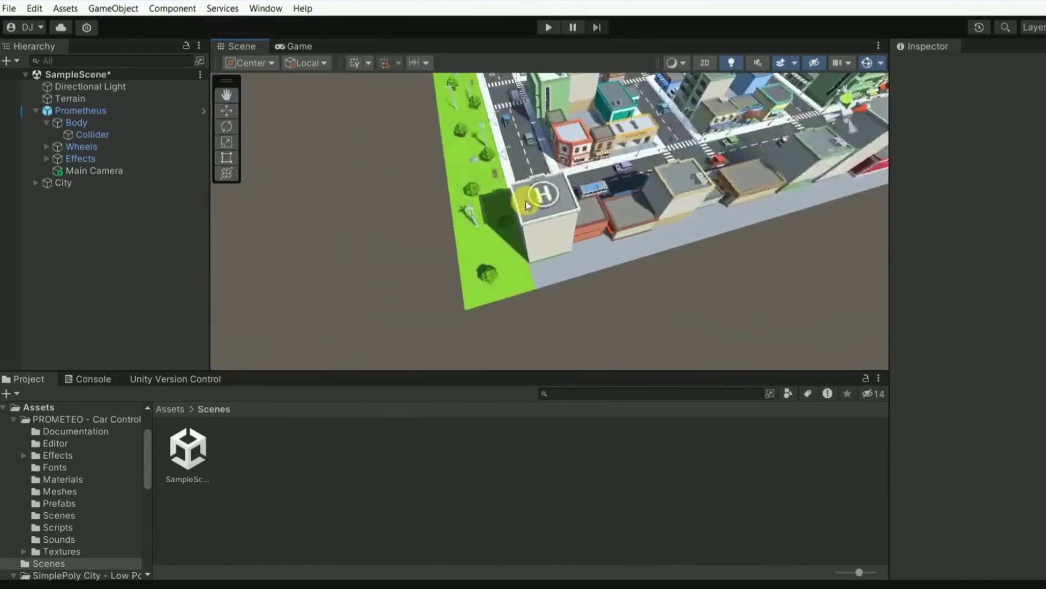
scroll(524, 206, down, 5)
scroll(519, 196, down, 5)
scroll(519, 196, down, 3)
right_drag(630, 312, 671, 212)
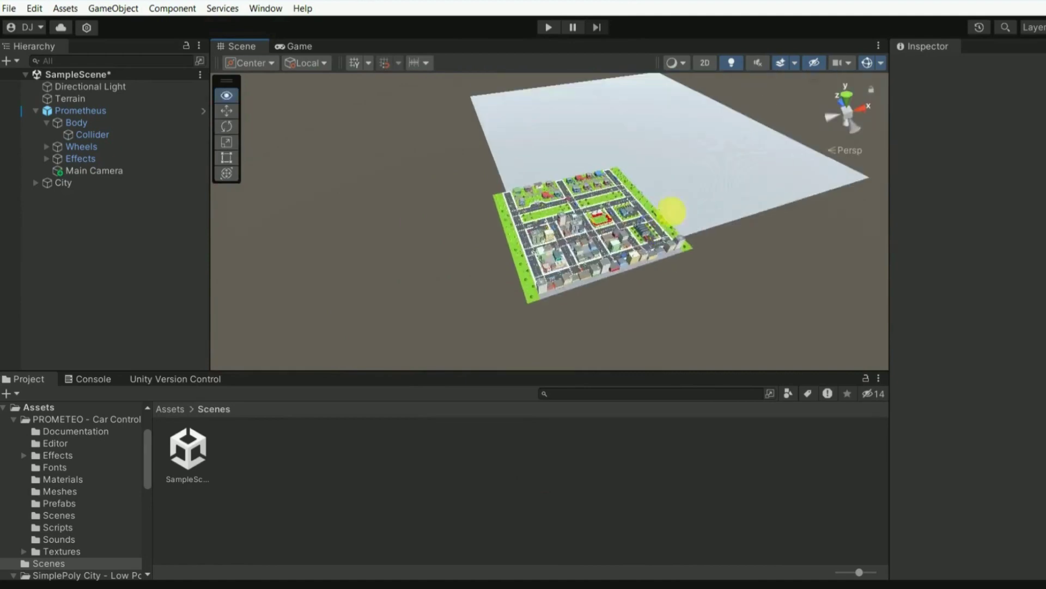
click(674, 155)
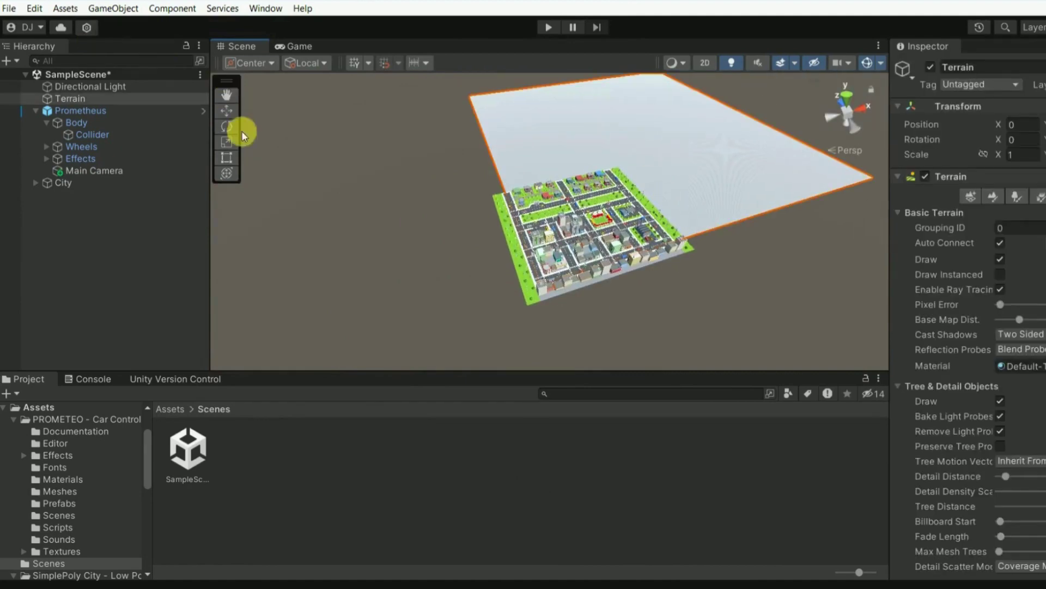
- Slide the Terrain along X to -269 under the city, then run the scene
click(226, 110)
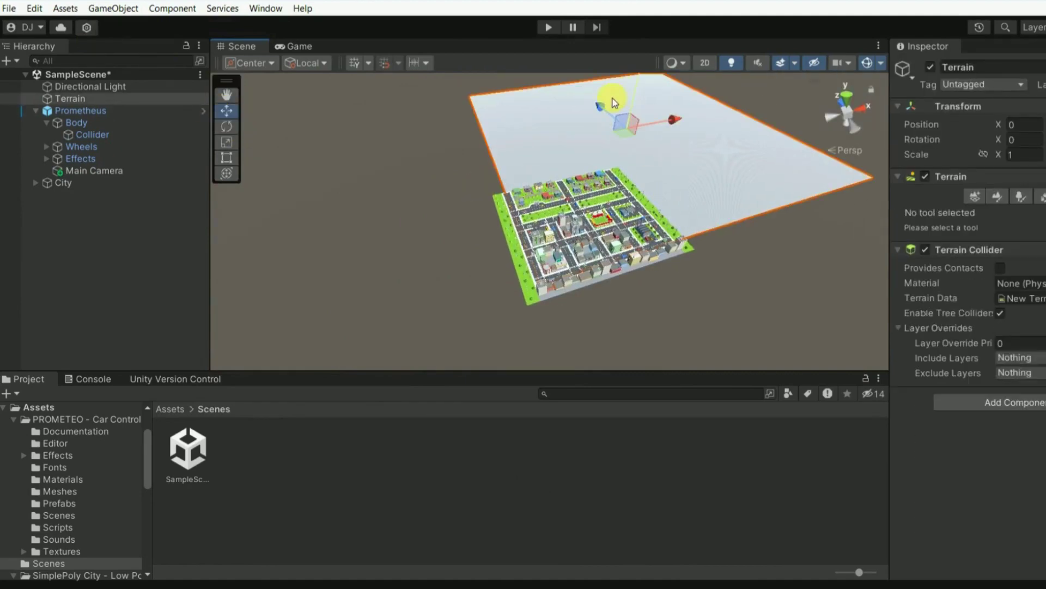
right_drag(725, 218, 662, 163)
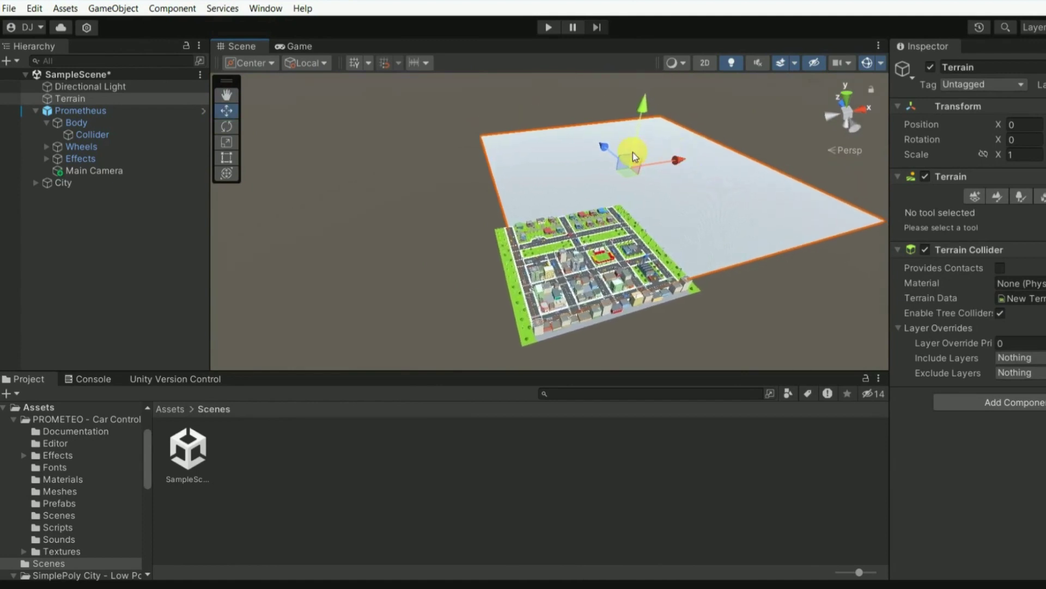
mouse_move(662, 163)
mouse_down()
mouse_move(566, 210)
mouse_move(575, 211)
mouse_up()
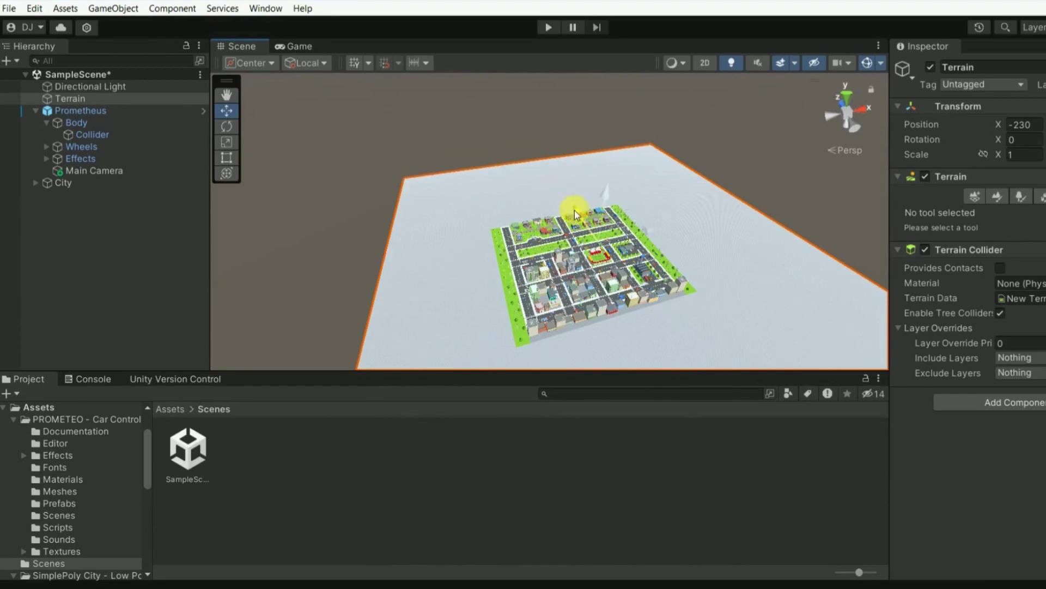
drag(632, 235, 627, 239)
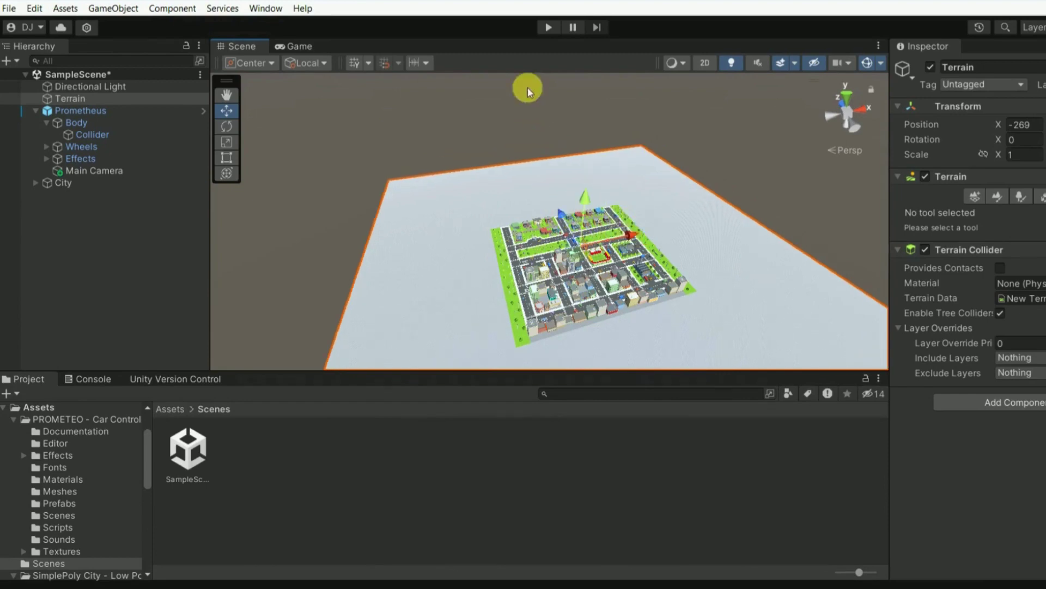
click(543, 28)
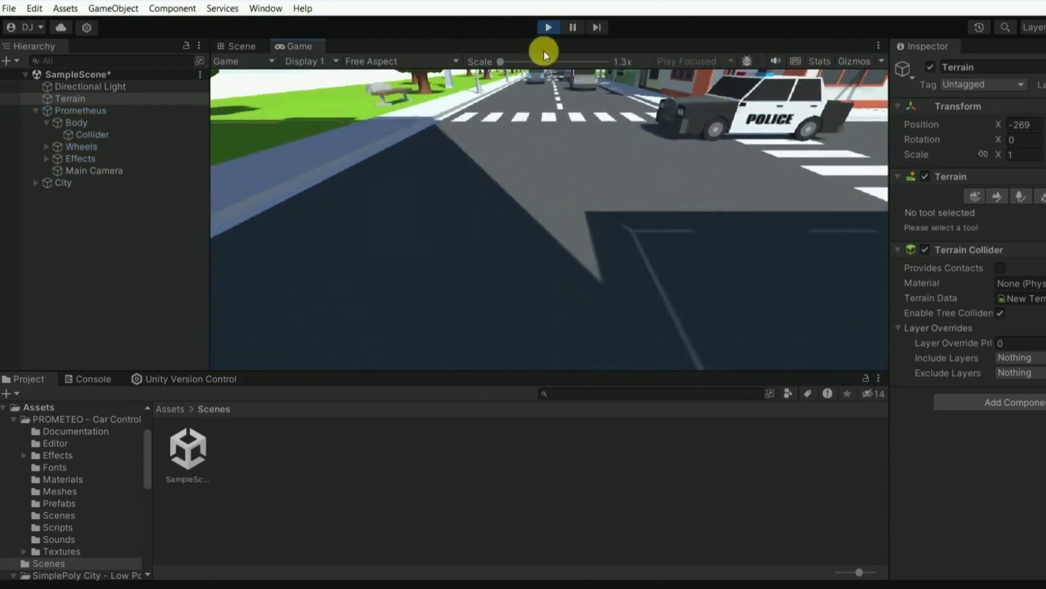
- Stop Play mode, deselect the terrain and orbit to view the city from the other side
click(543, 27)
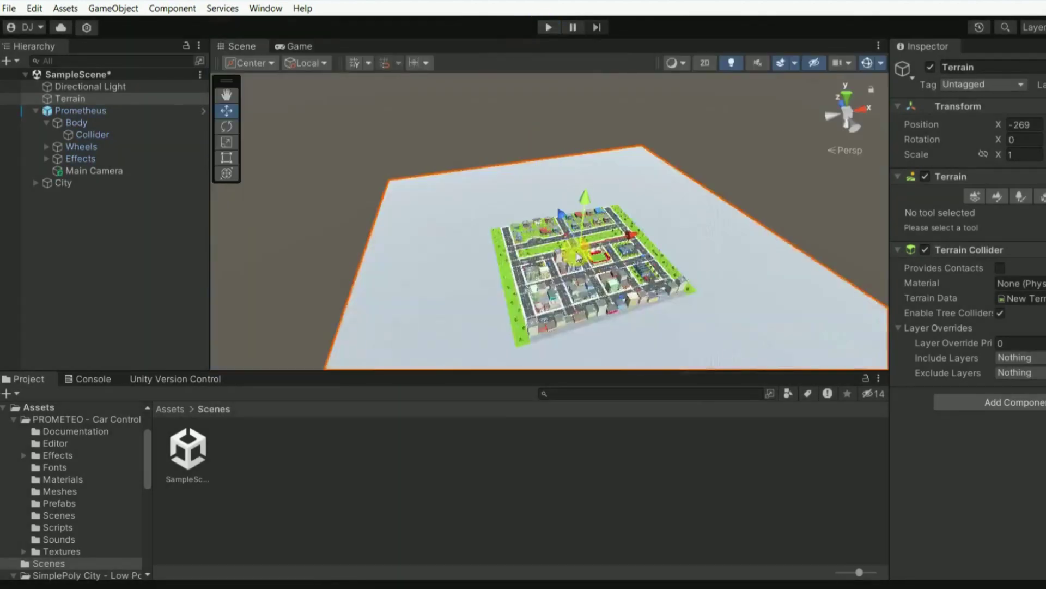
click(360, 224)
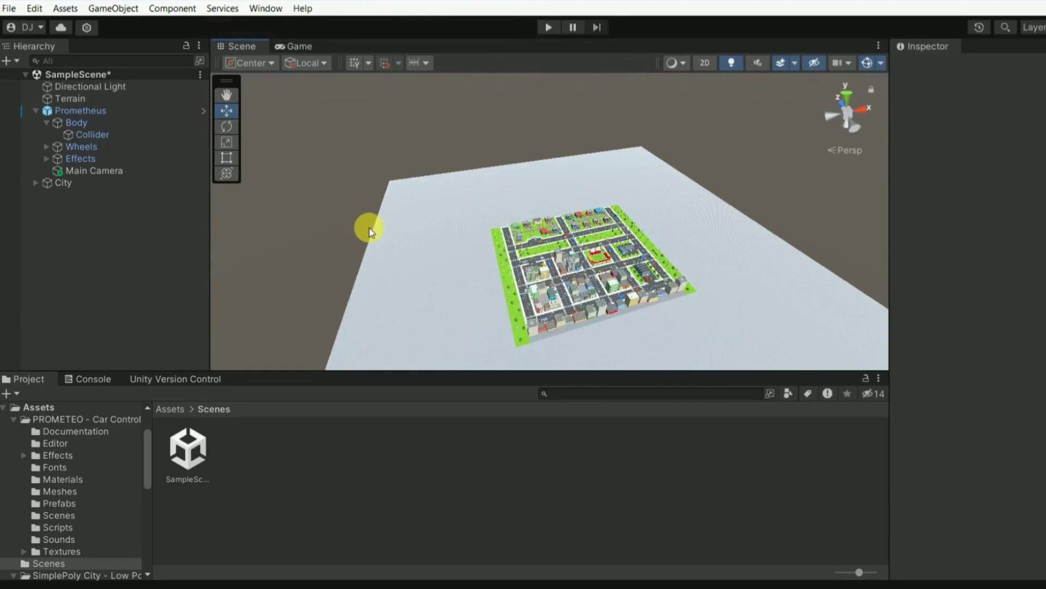
scroll(550, 293, up, 2)
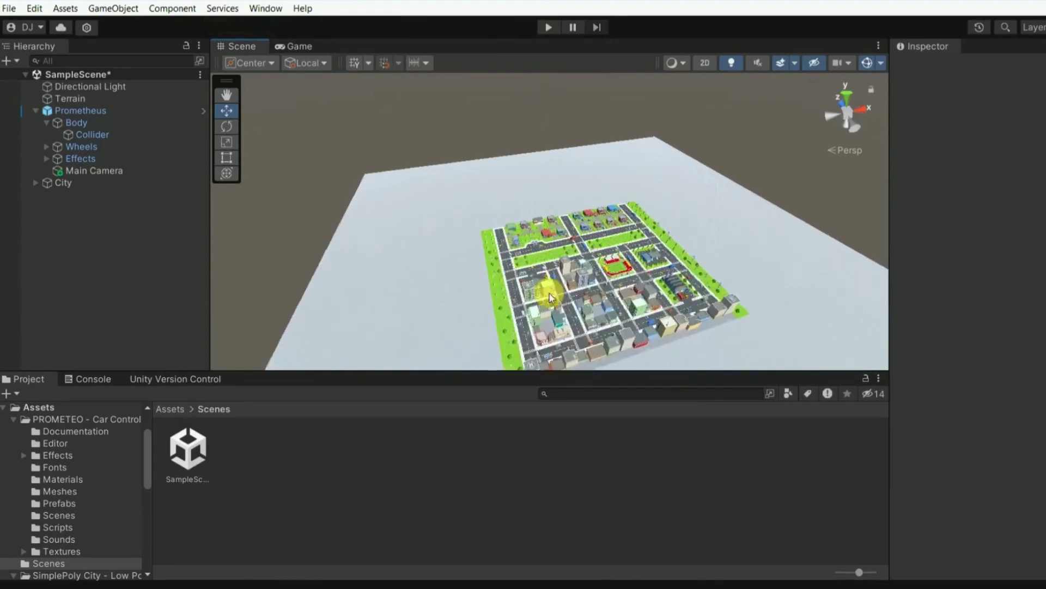
scroll(544, 288, up, 3)
scroll(554, 234, up, 2)
scroll(535, 223, up, 2)
scroll(478, 213, up, 2)
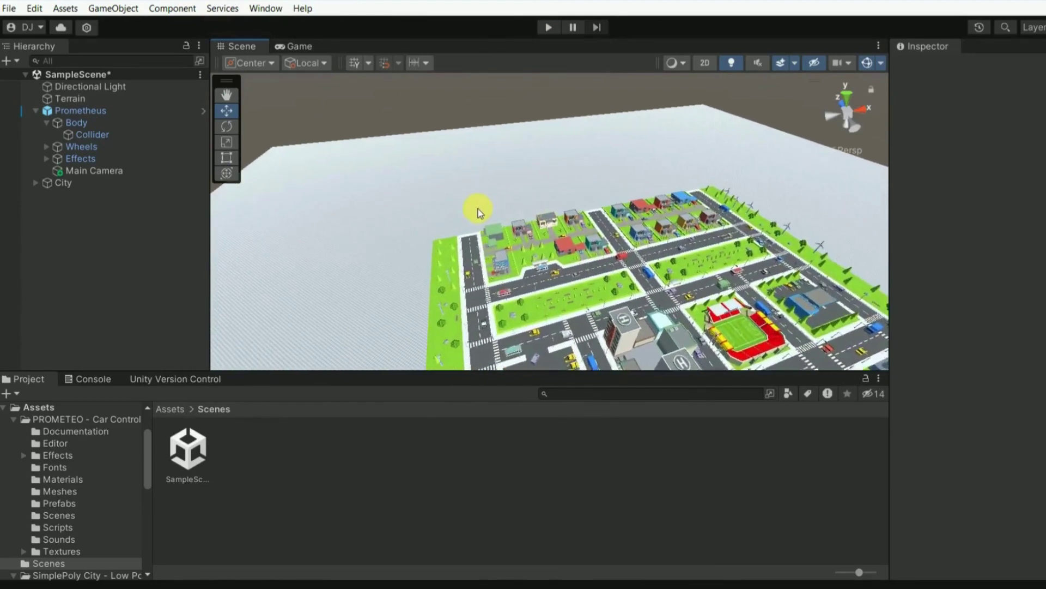
scroll(478, 265, up, 1)
alt+drag(478, 266, 1014, 351)
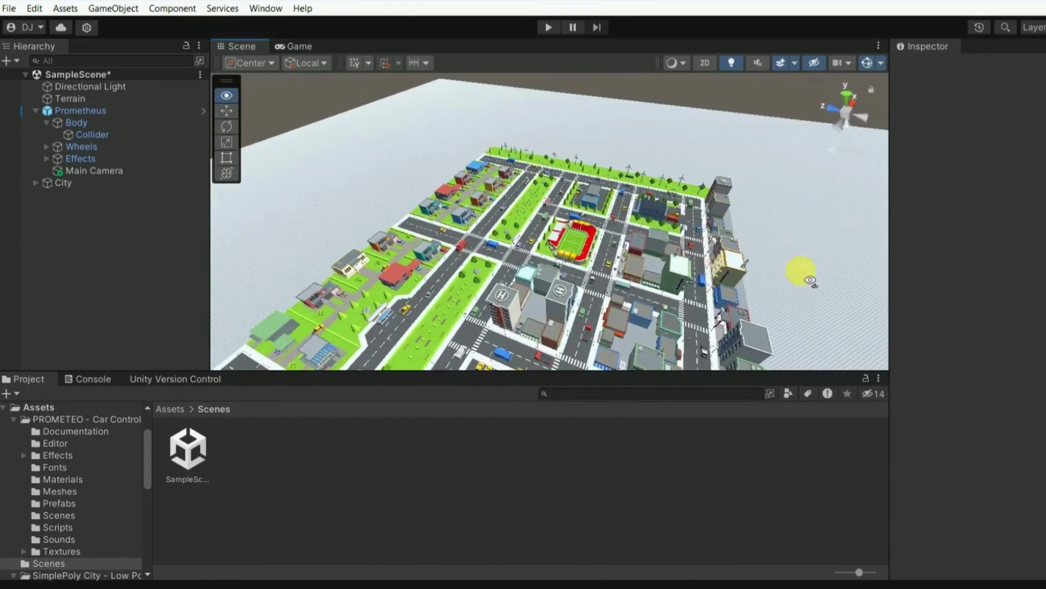
- Zoom over the city's rooftops and grassy edge, then collapse Prometheus in the Hierarchy
scroll(678, 323, up, 1)
scroll(675, 304, up, 1)
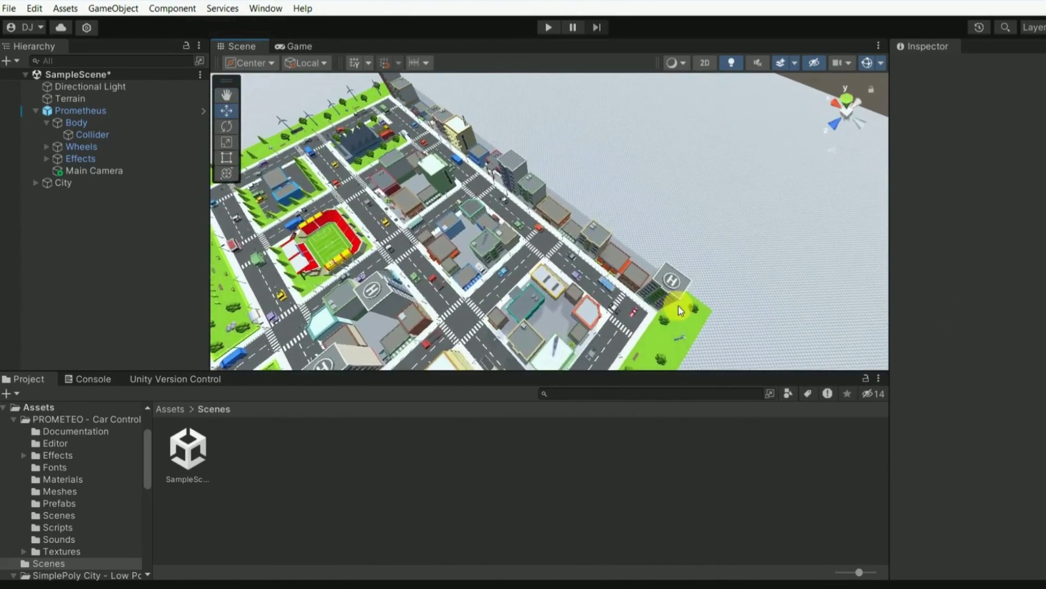
scroll(549, 313, up, 1)
alt+drag(548, 312, 693, 295)
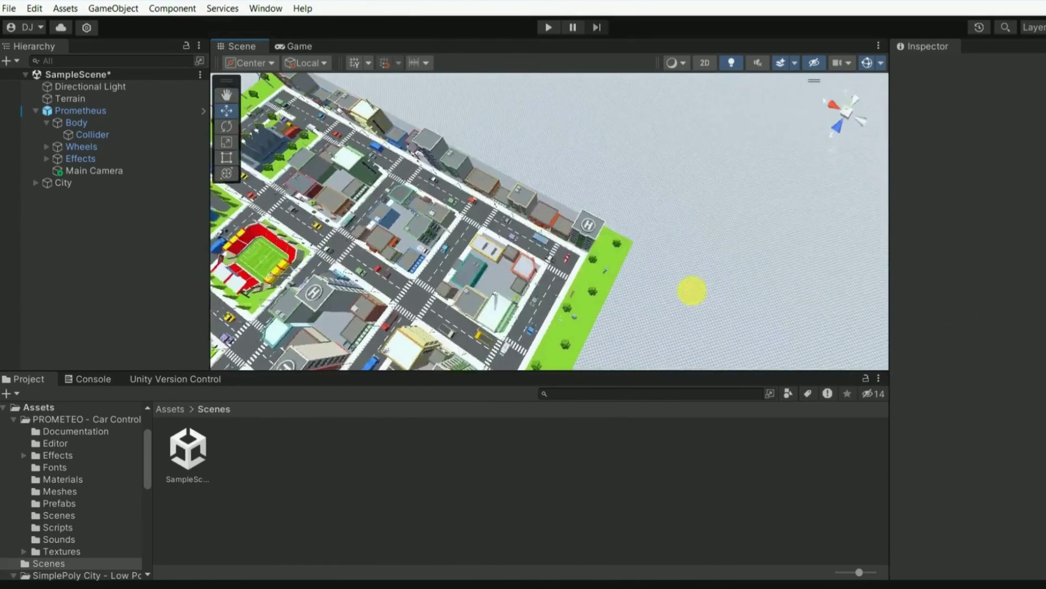
scroll(693, 295, up, 2)
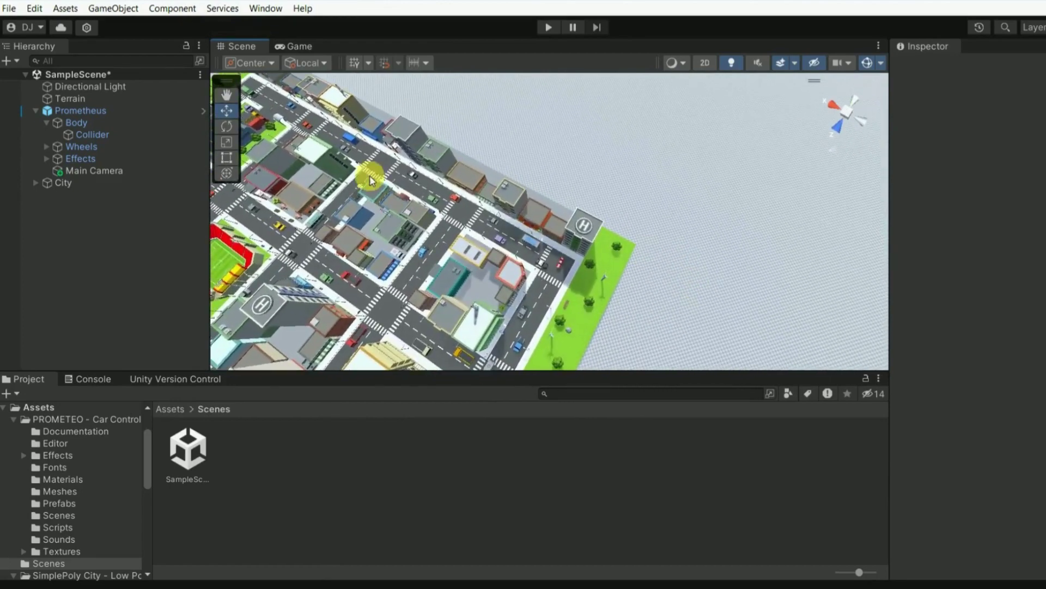
scroll(742, 252, up, 1)
scroll(741, 247, up, 1)
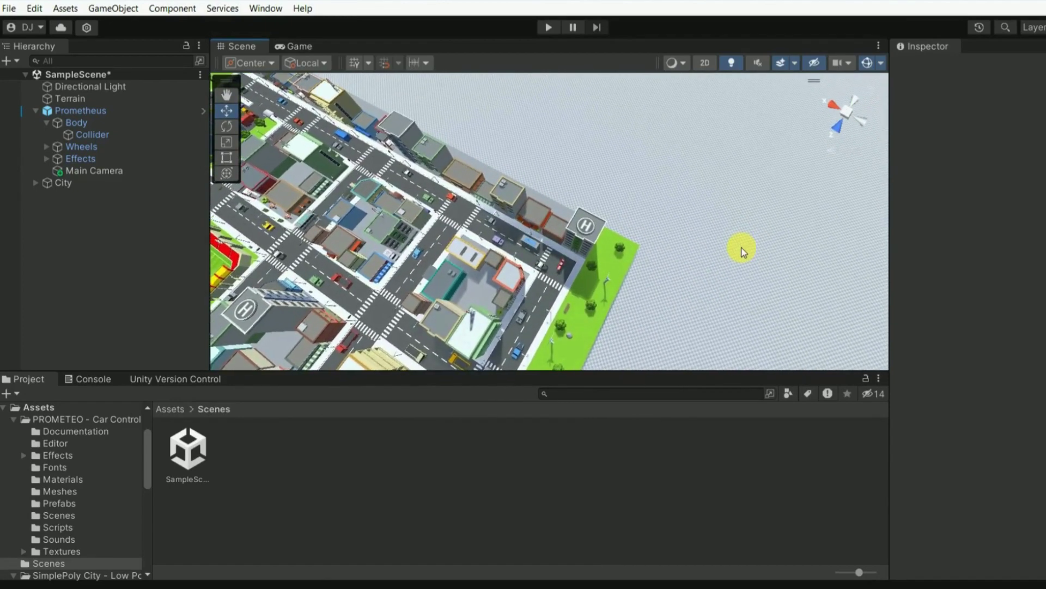
scroll(741, 248, up, 1)
scroll(741, 248, up, 1)
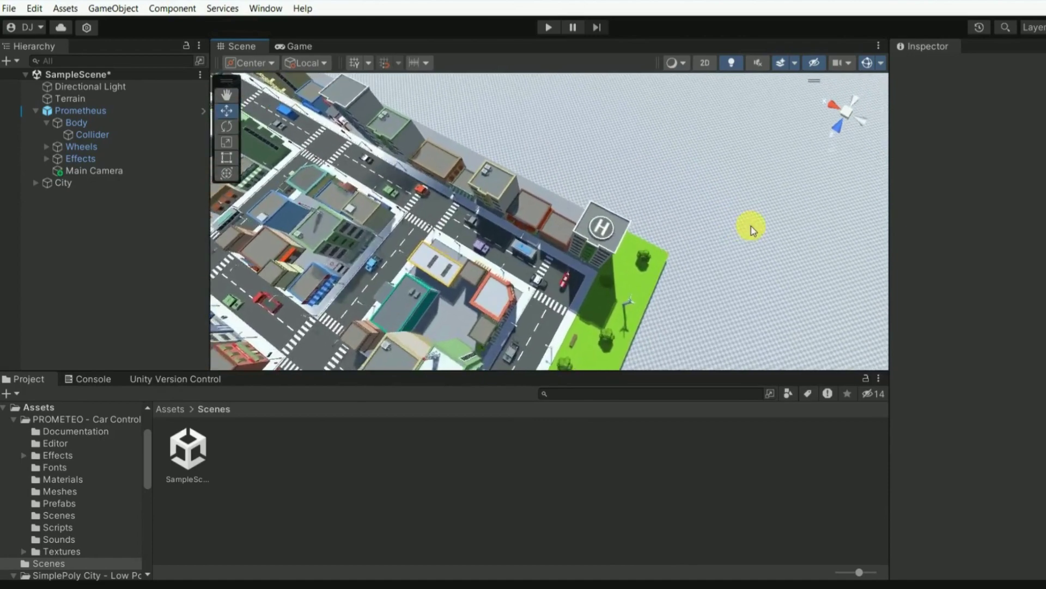
scroll(727, 231, up, 1)
scroll(727, 232, up, 2)
scroll(572, 300, up, 3)
alt+drag(572, 300, 662, 186)
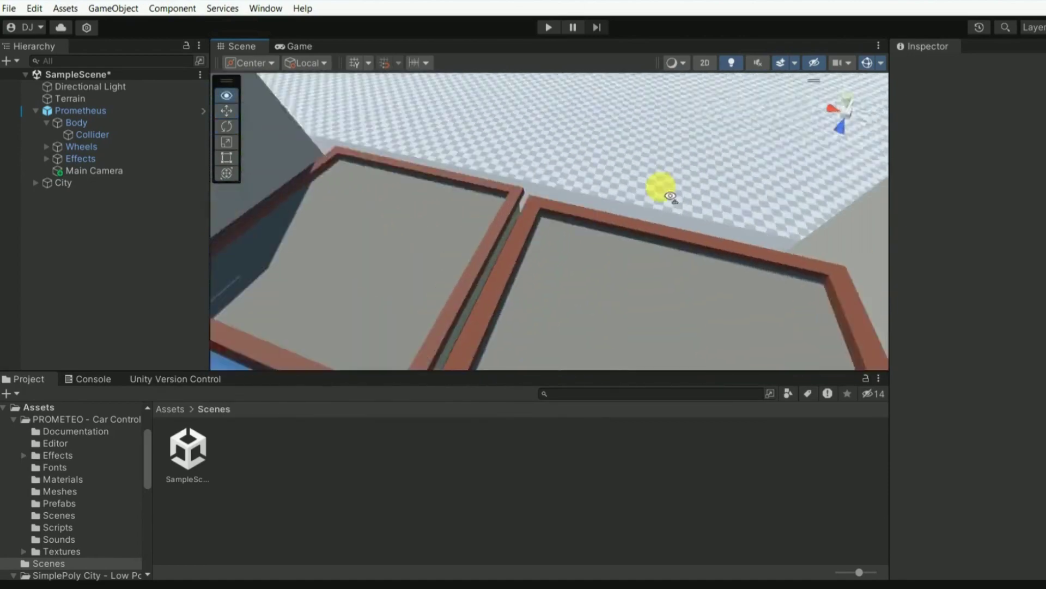
key(Right)
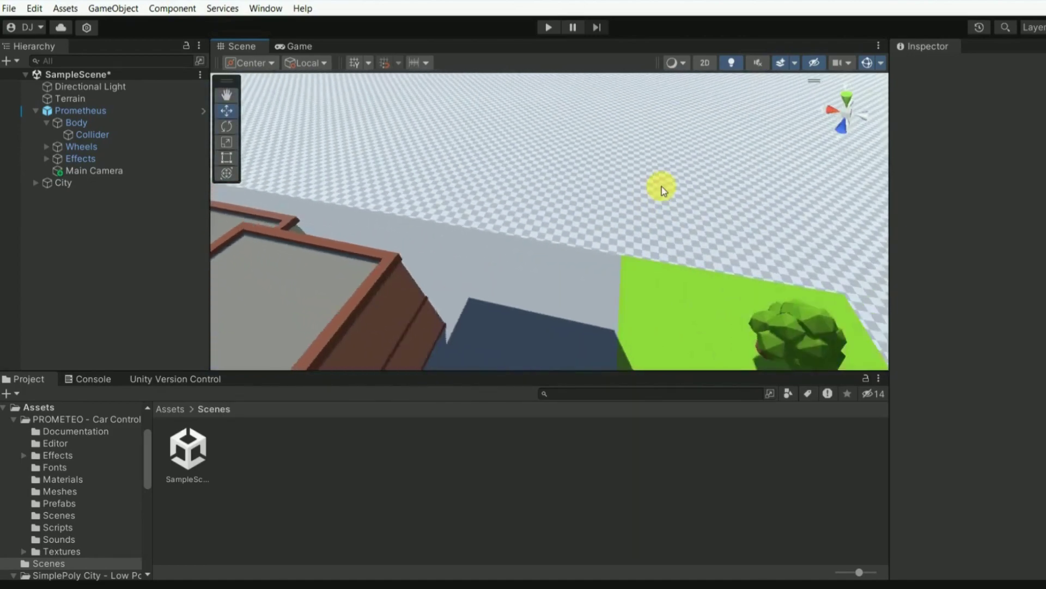
scroll(638, 229, down, 3)
scroll(647, 280, down, 3)
alt+drag(647, 280, 304, 222)
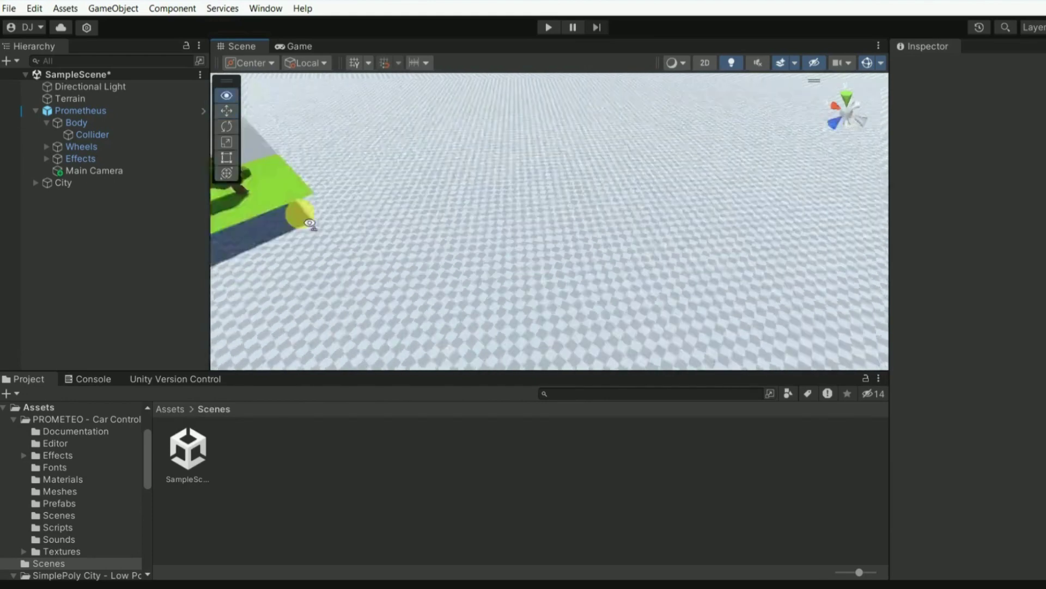
click(40, 113)
- Select the Terrain and lower it slightly along its vertical axis
click(76, 99)
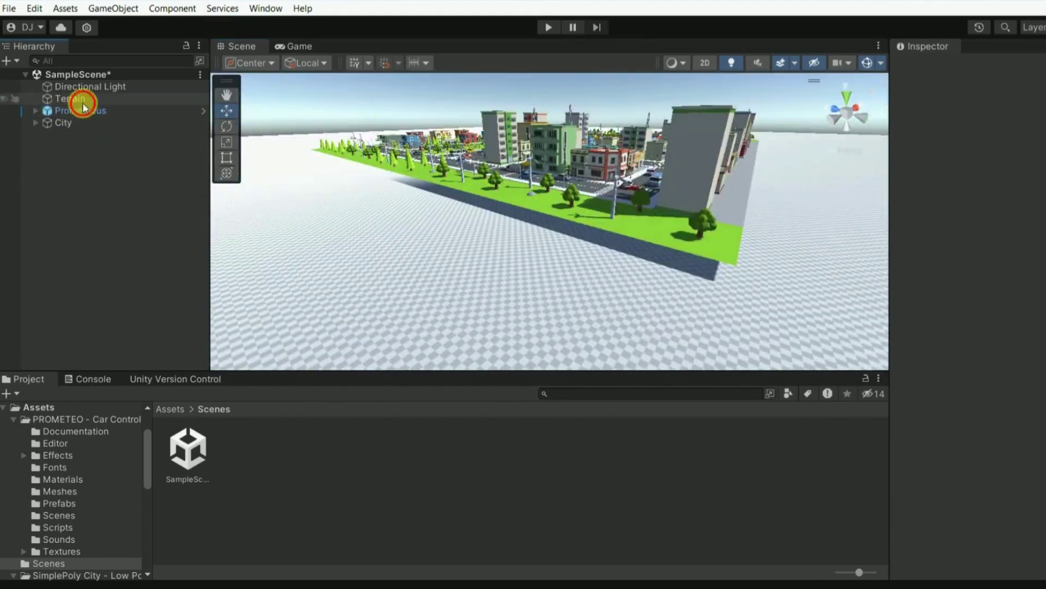
alt+drag(678, 250, 551, 198)
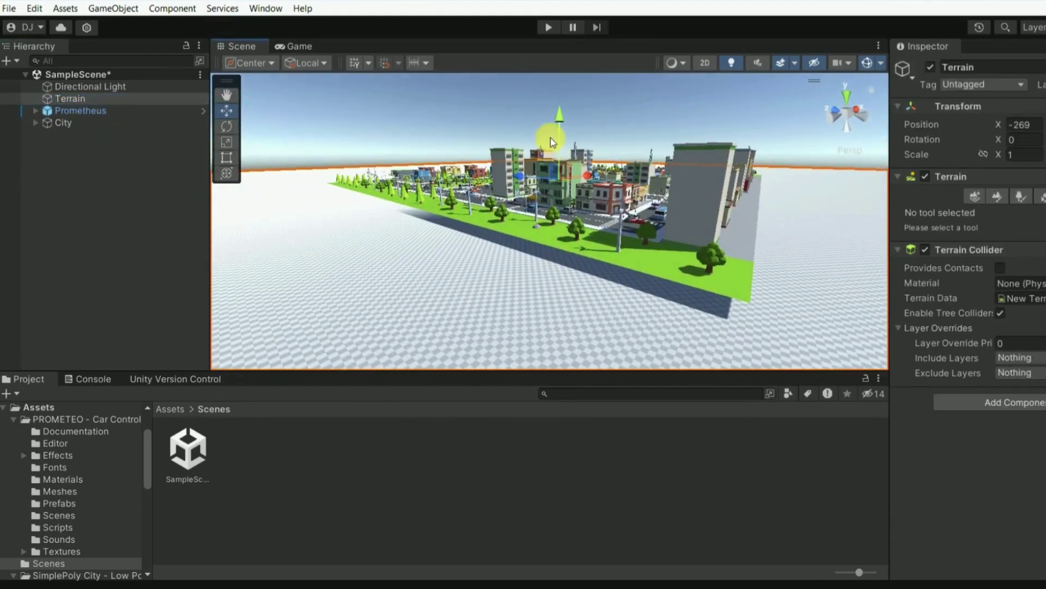
drag(563, 121, 571, 122)
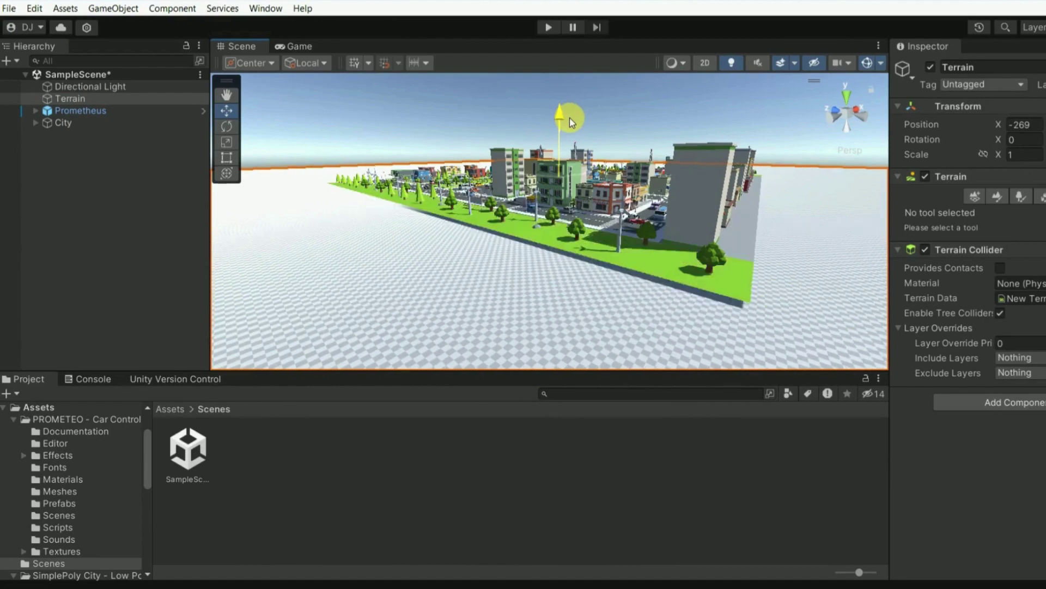
right_drag(670, 275, 679, 260)
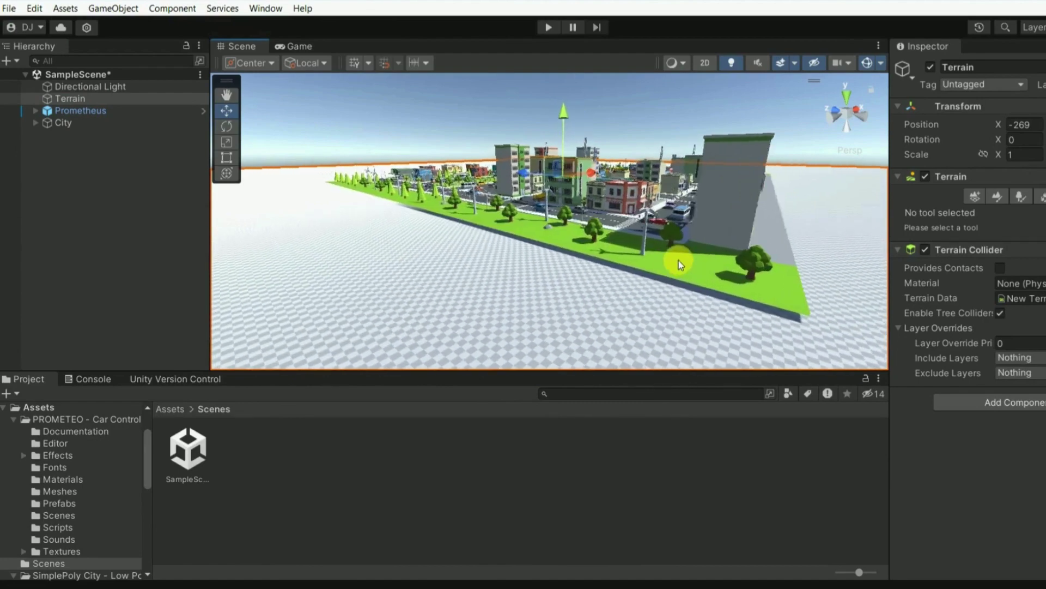
- Fly the Scene view down to ground level toward the city's green grass area
scroll(679, 260, up, 5)
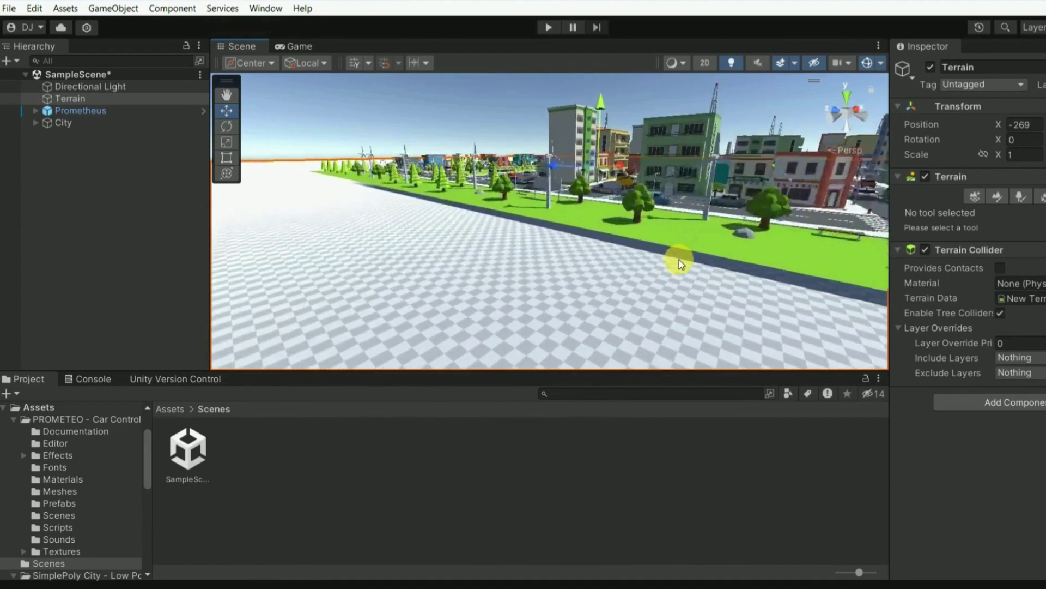
right_drag(643, 258, 642, 236)
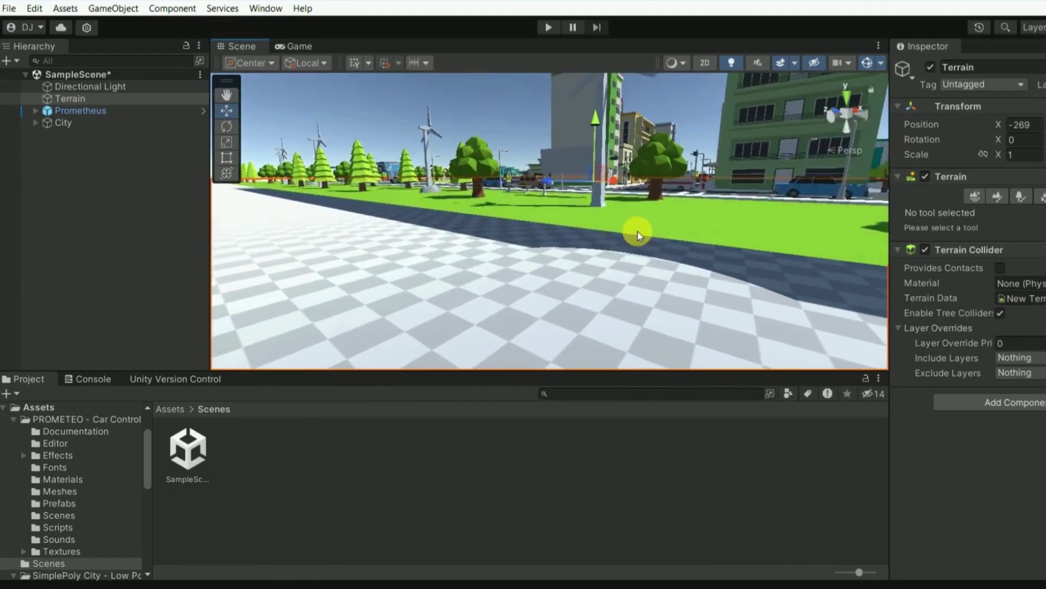
mouse_move(644, 237)
right_down()
mouse_move(606, 264)
mouse_move(573, 254)
mouse_move(772, 232)
right_up()
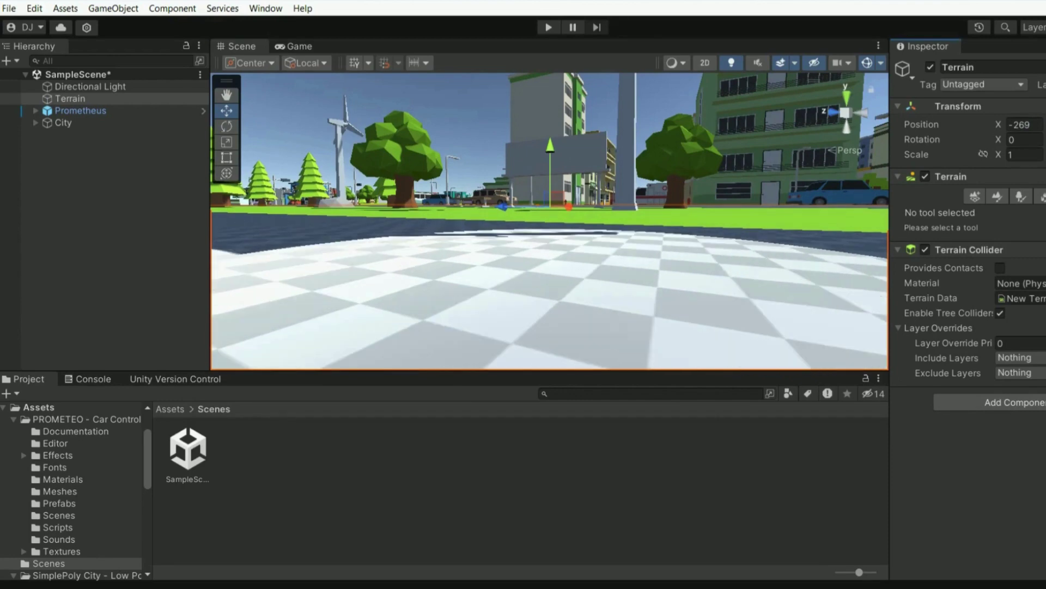
right_drag(830, 274, 828, 260)
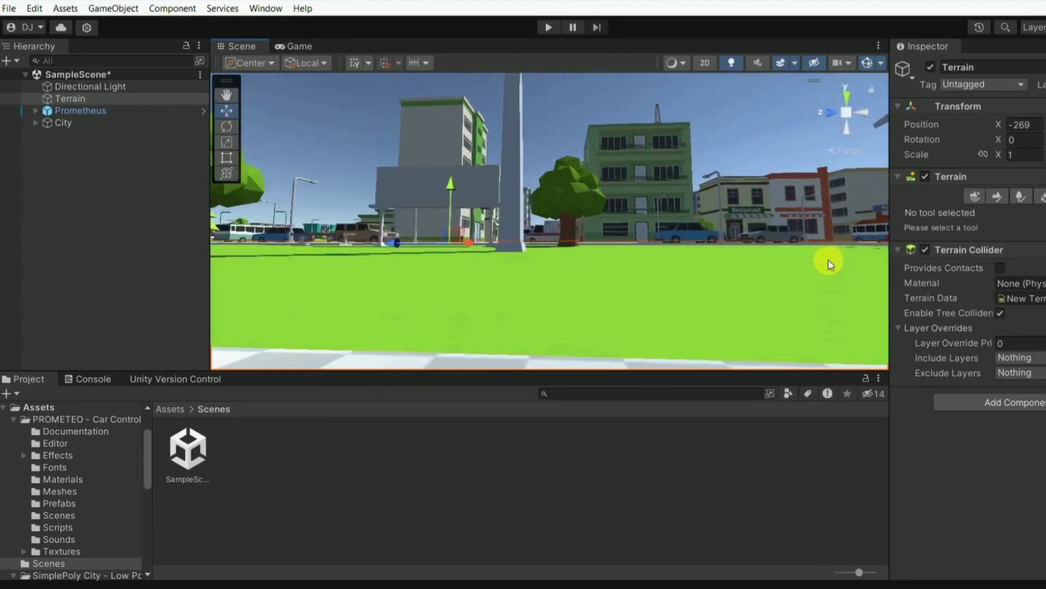
mouse_move(828, 259)
right_down()
mouse_move(834, 253)
mouse_move(746, 323)
mouse_move(666, 313)
mouse_move(653, 233)
right_up()
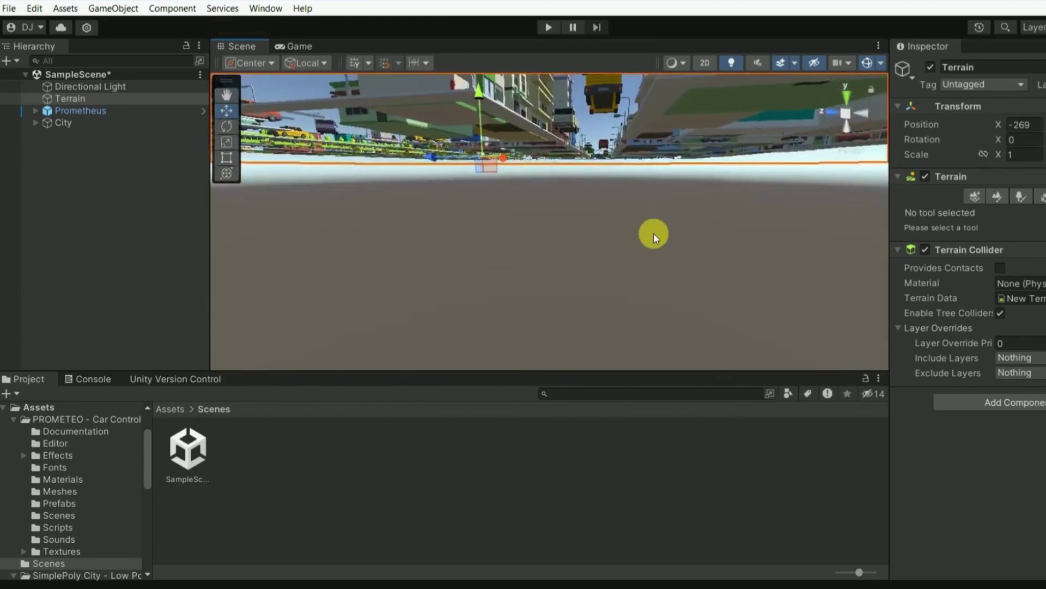
key(Up)
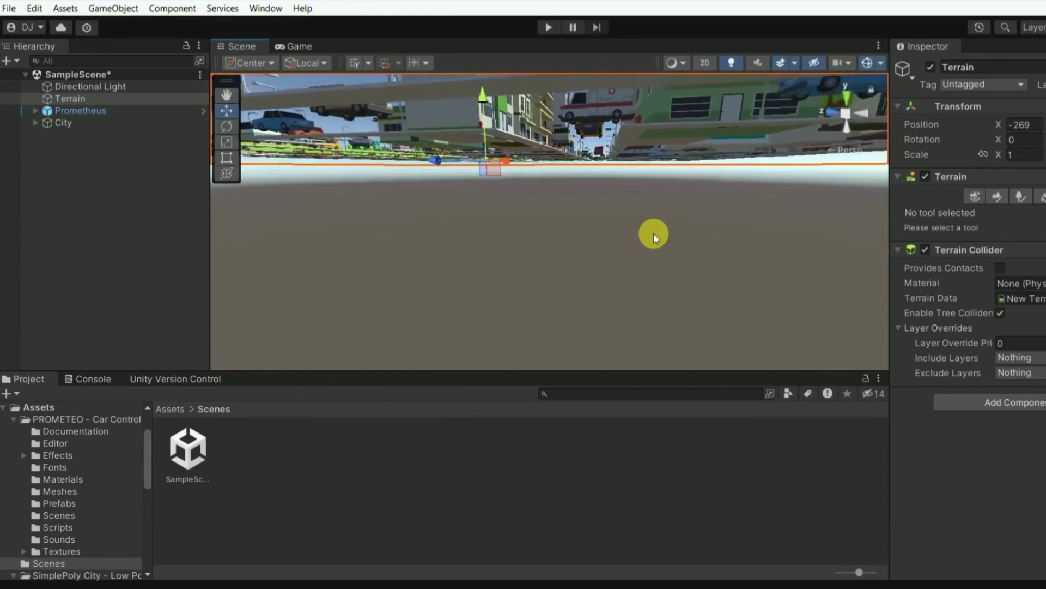
mouse_move(653, 234)
right_down()
mouse_move(644, 144)
mouse_move(552, 337)
right_up()
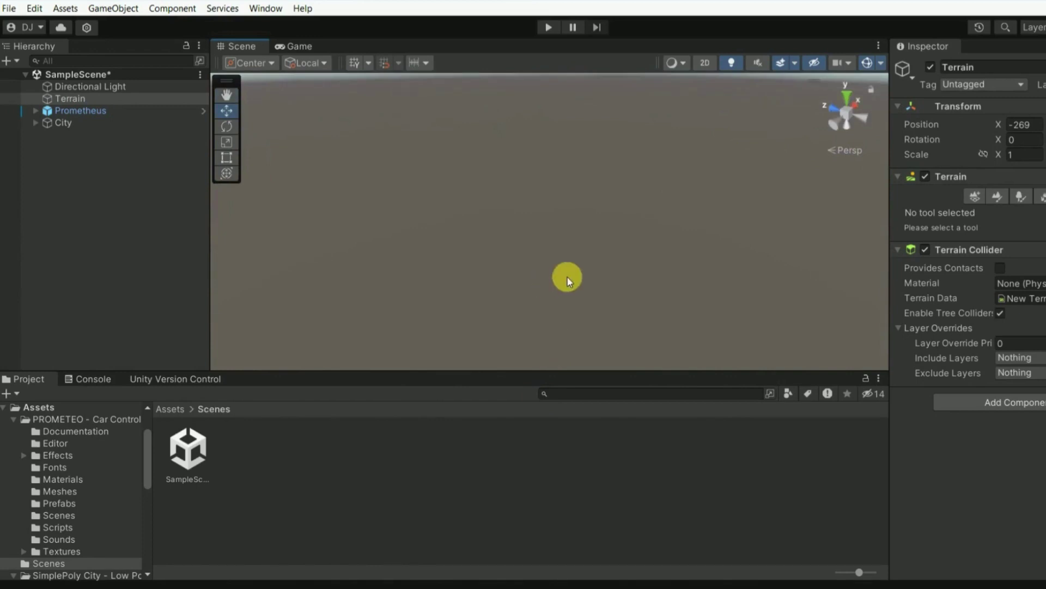
right_drag(568, 277, 575, 278)
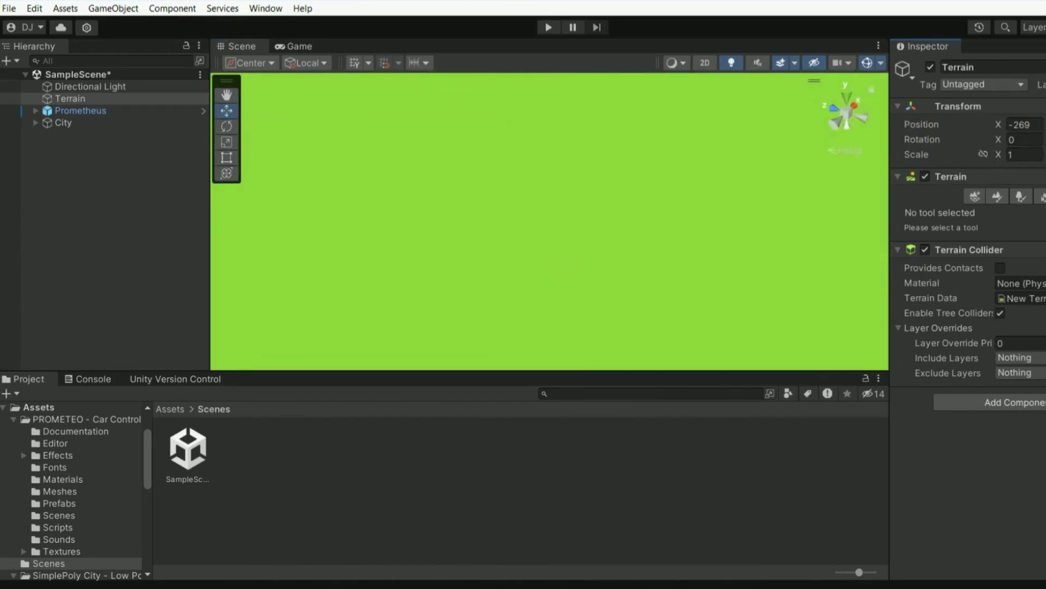
- Frame the Natures_Grass Tile (9) piece, then zoom out and orbit to see the nearby trees and buildings
click(604, 278)
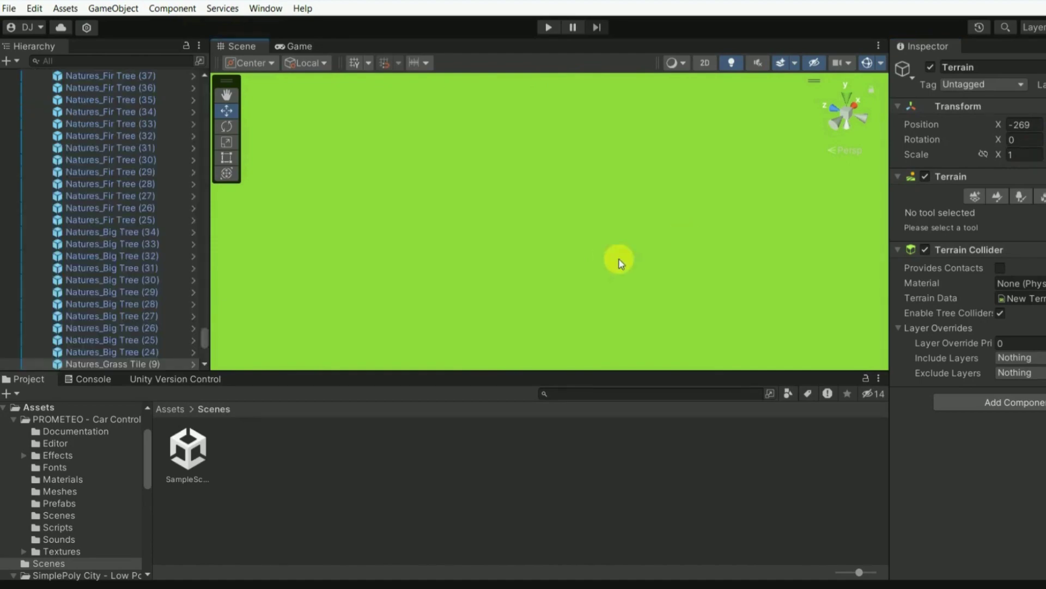
key(f)
scroll(561, 281, down, 2)
scroll(560, 284, down, 2)
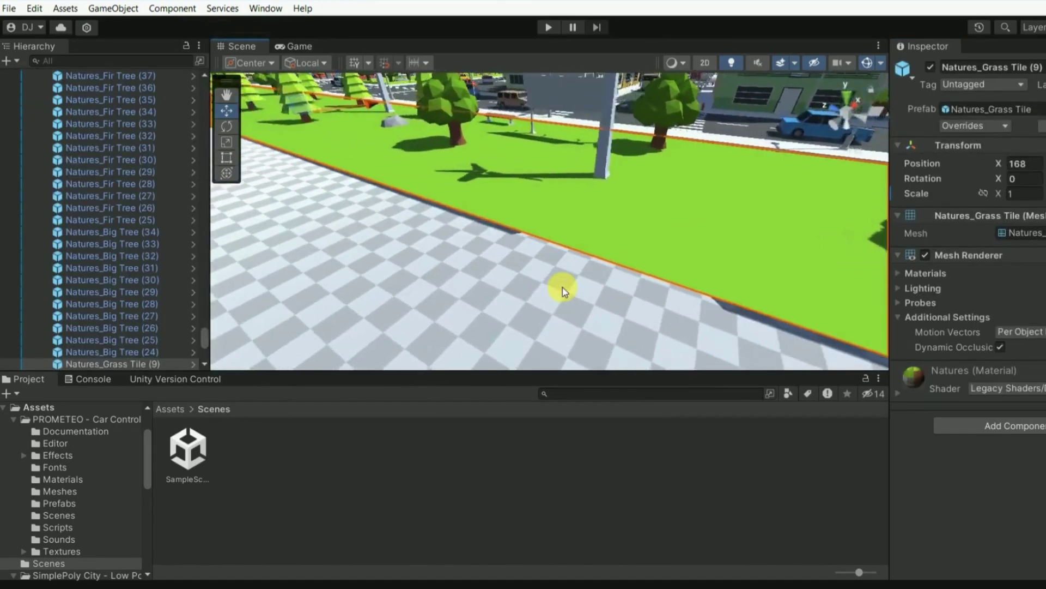
scroll(560, 284, down, 2)
scroll(555, 264, down, 2)
mouse_move(555, 263)
right_down()
mouse_move(631, 187)
mouse_move(597, 260)
right_up()
mouse_move(901, 255)
right_down()
mouse_move(782, 216)
mouse_move(771, 204)
mouse_move(976, 198)
right_up()
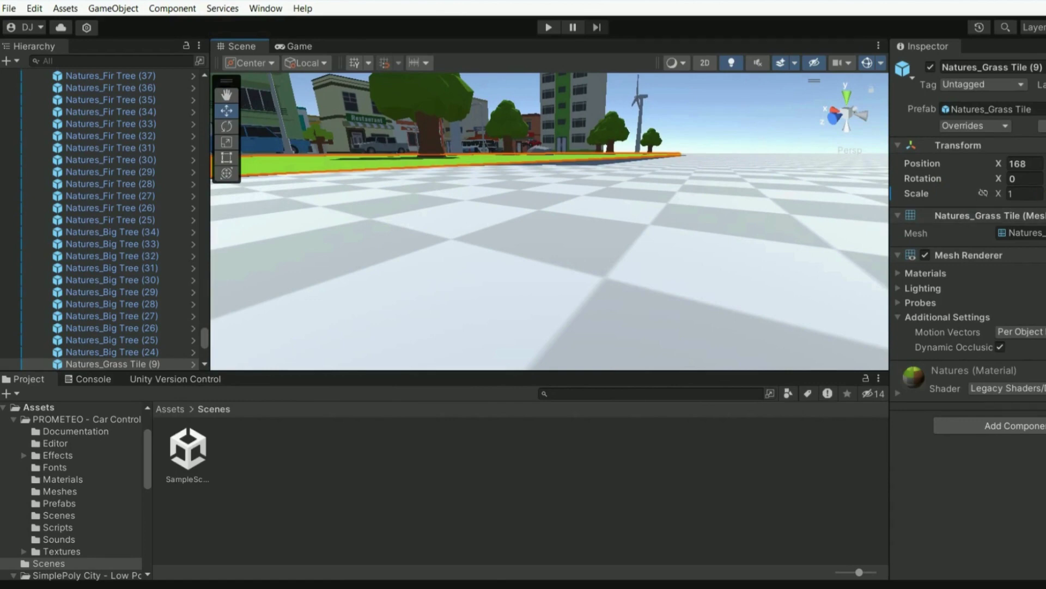
- Select the Terrain and look around it toward the city, undoing back to its checkered look
click(690, 224)
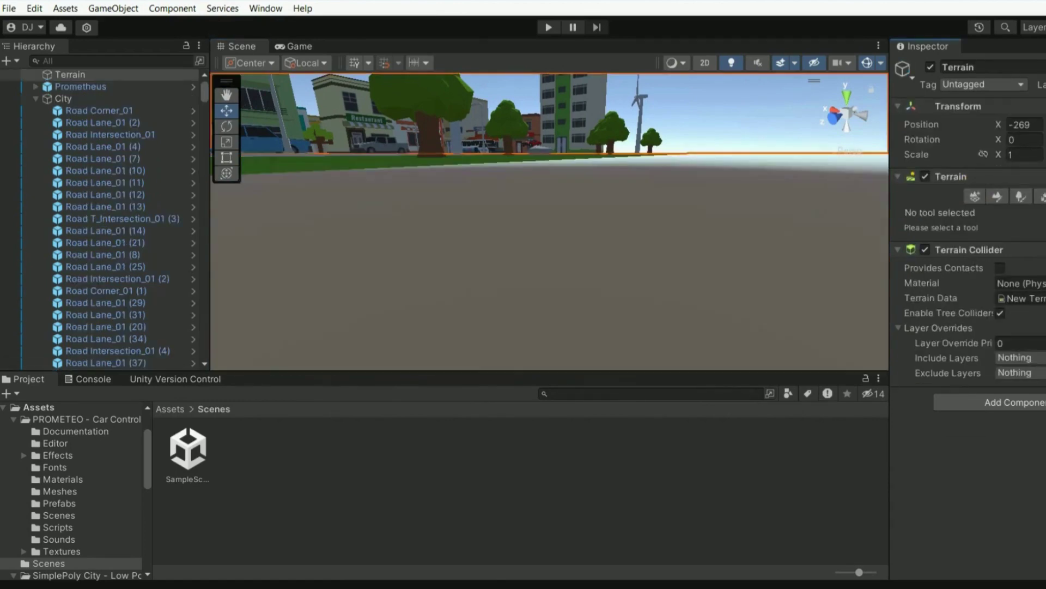
mouse_move(598, 222)
right_down()
mouse_move(532, 353)
mouse_move(582, 317)
mouse_move(583, 299)
right_up()
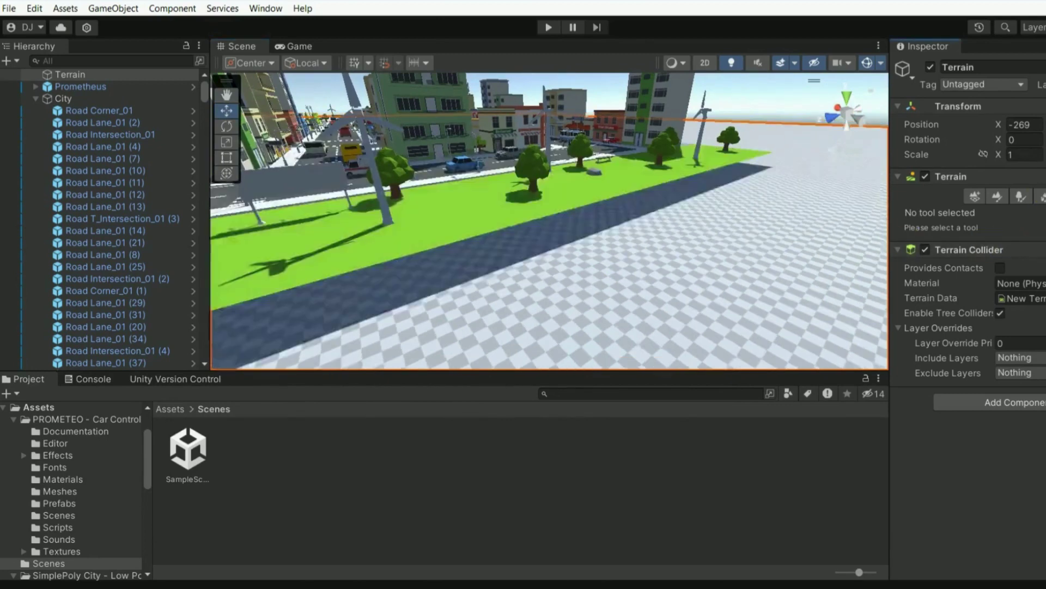
right_drag(743, 243, 747, 109)
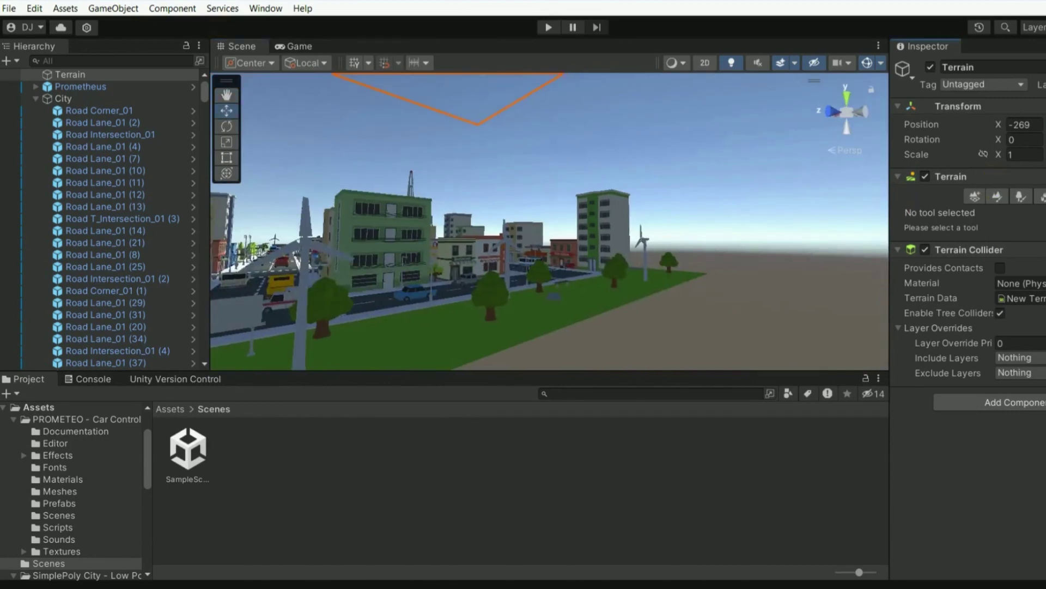
key(ctrl+z)
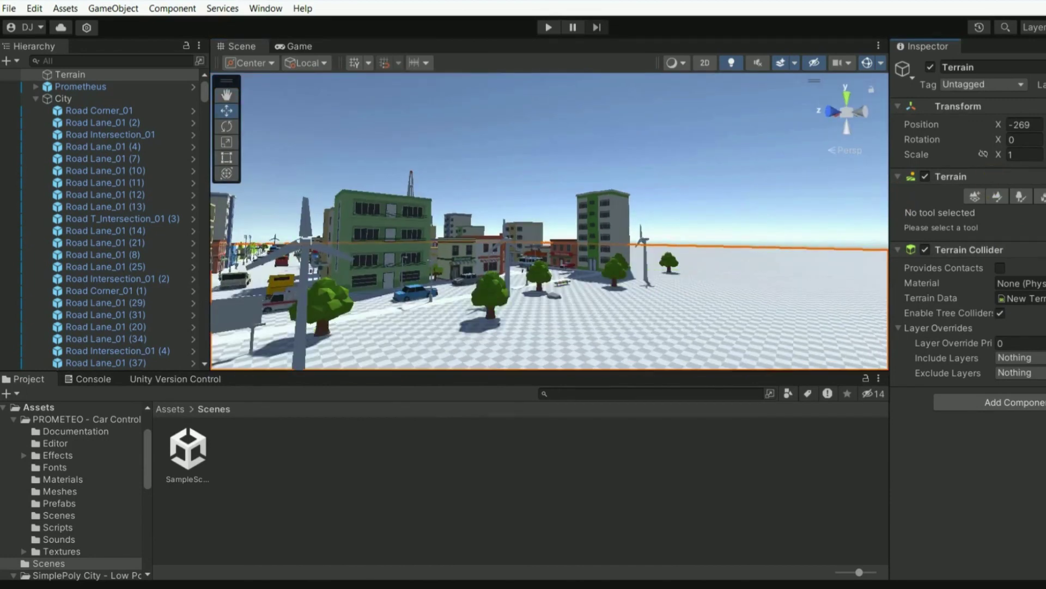
click(916, 176)
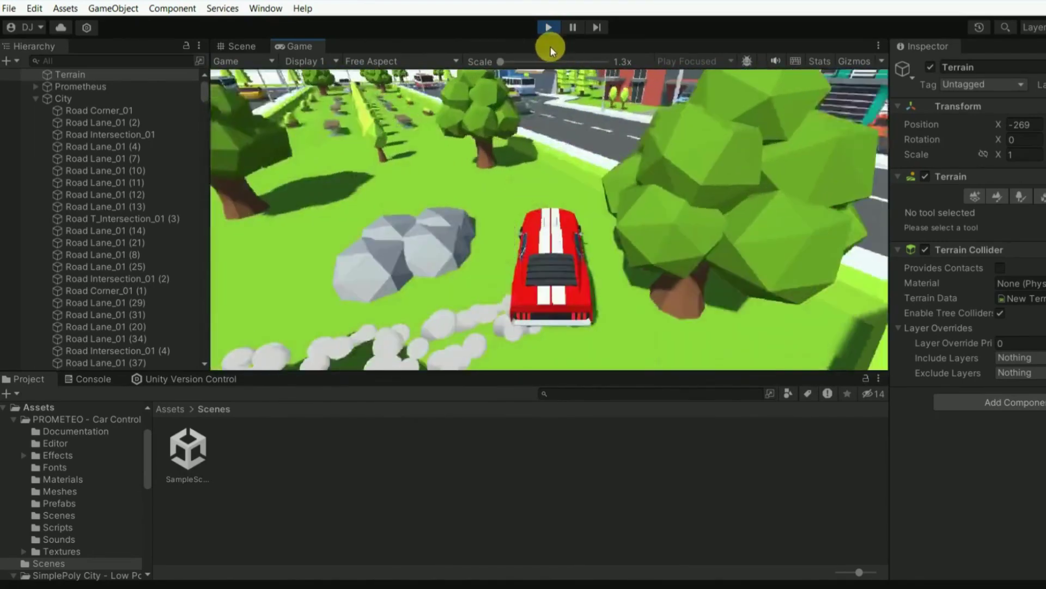
click(550, 26)
- Go to the top-level Assets folder and open SimplePoly City - Low Poly Assets
scroll(65, 88, up, 2)
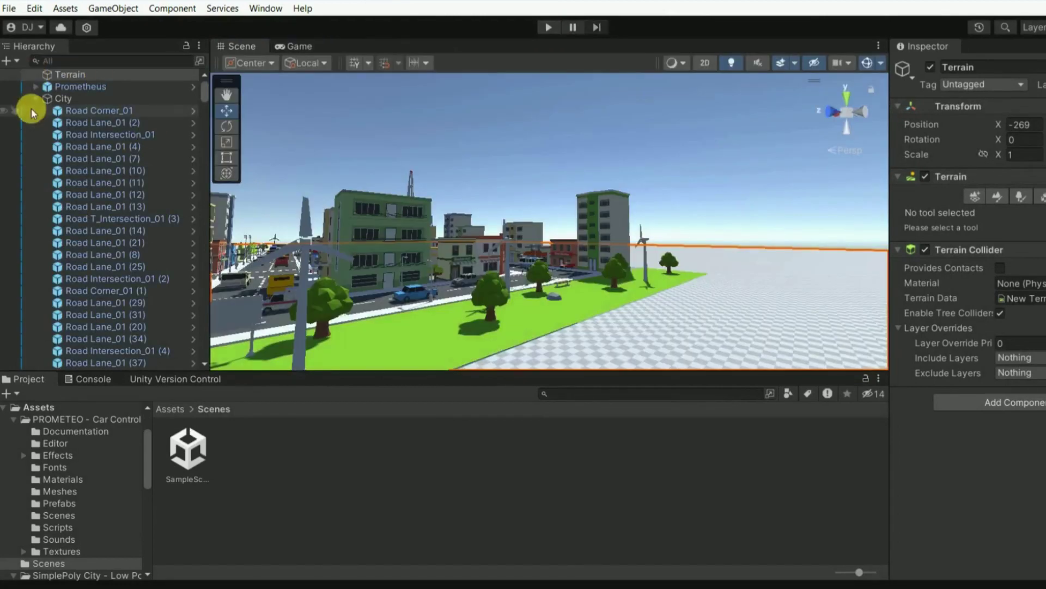
click(33, 99)
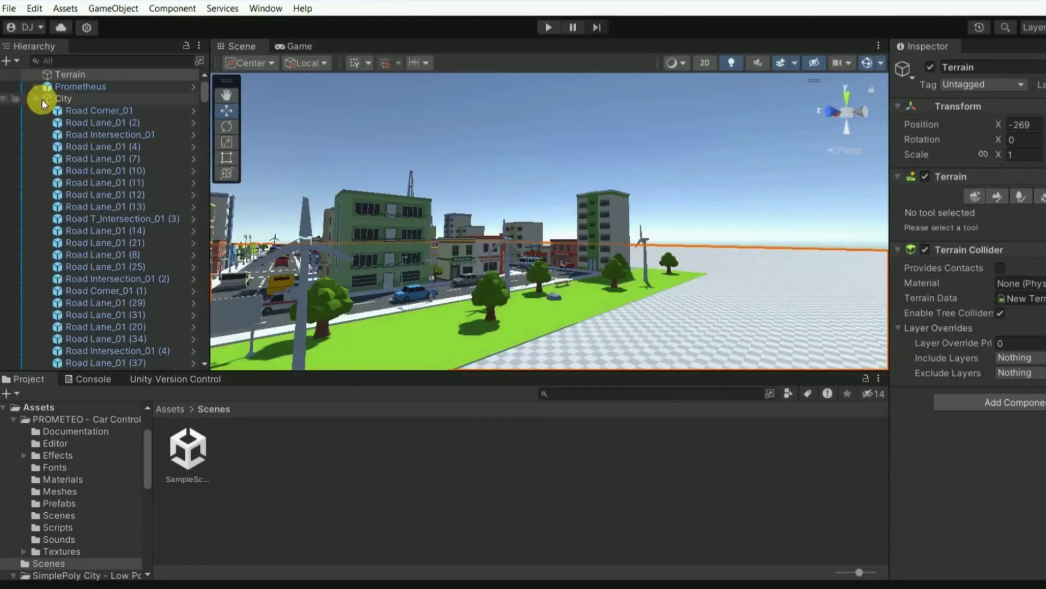
click(170, 410)
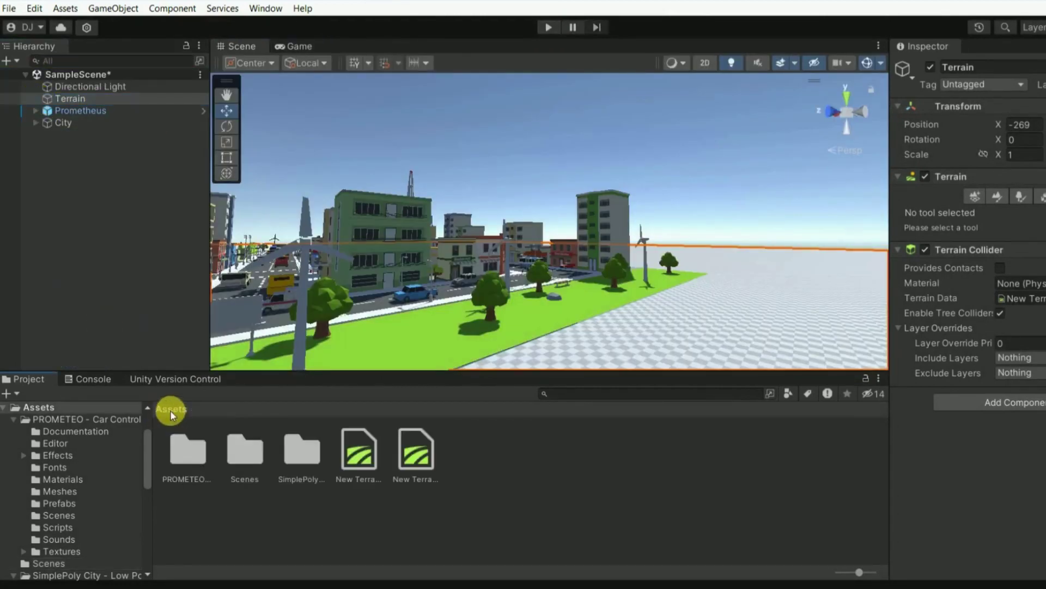
double_click(301, 455)
- Browse the Models and Materials folders, return to the SimplePoly City folder, and reselect the terrain
click(299, 462)
double_click(302, 458)
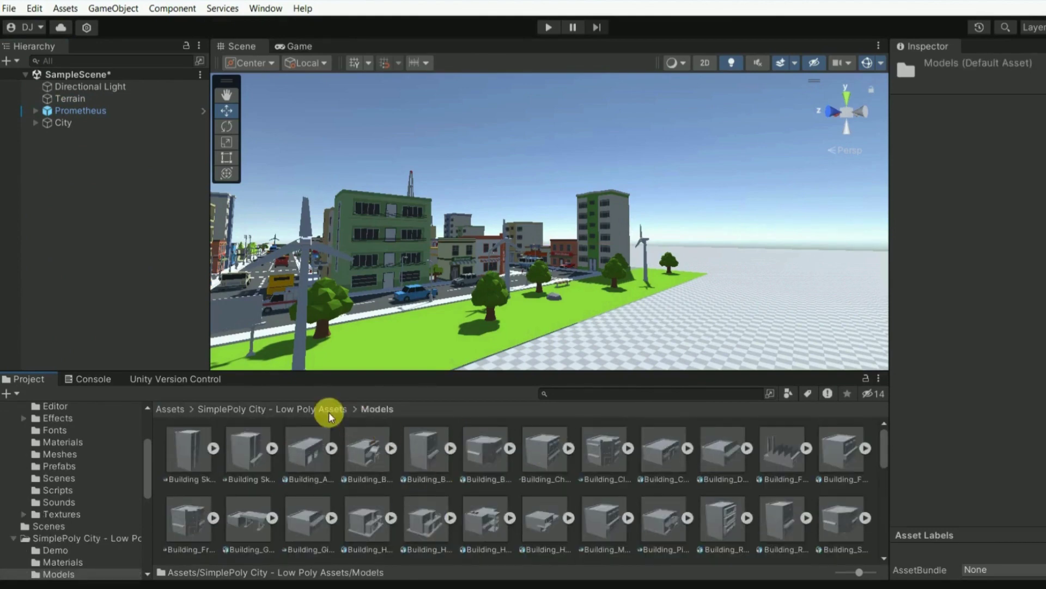
click(328, 411)
double_click(229, 452)
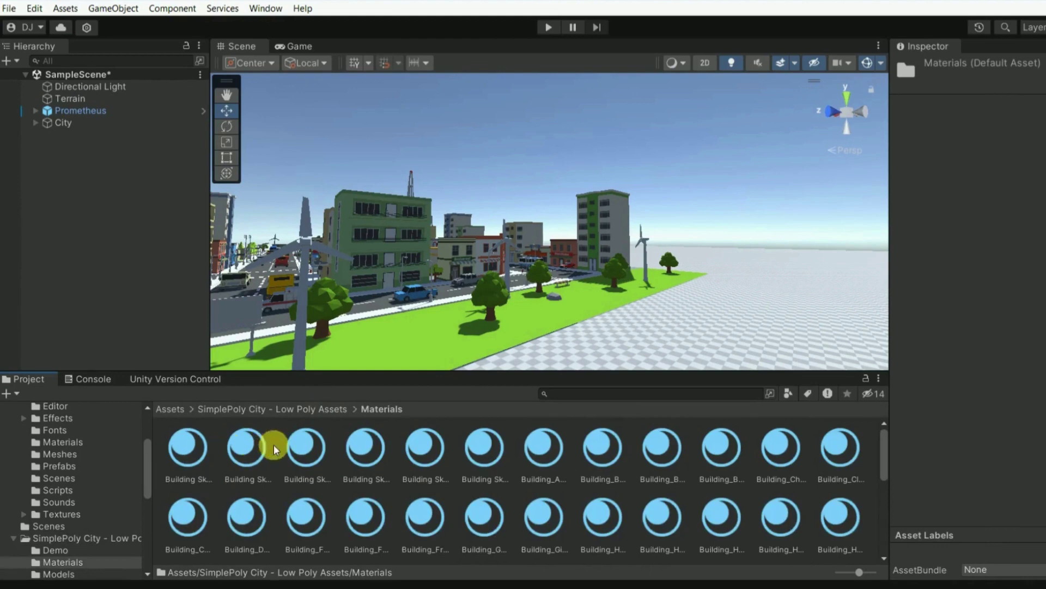
click(321, 410)
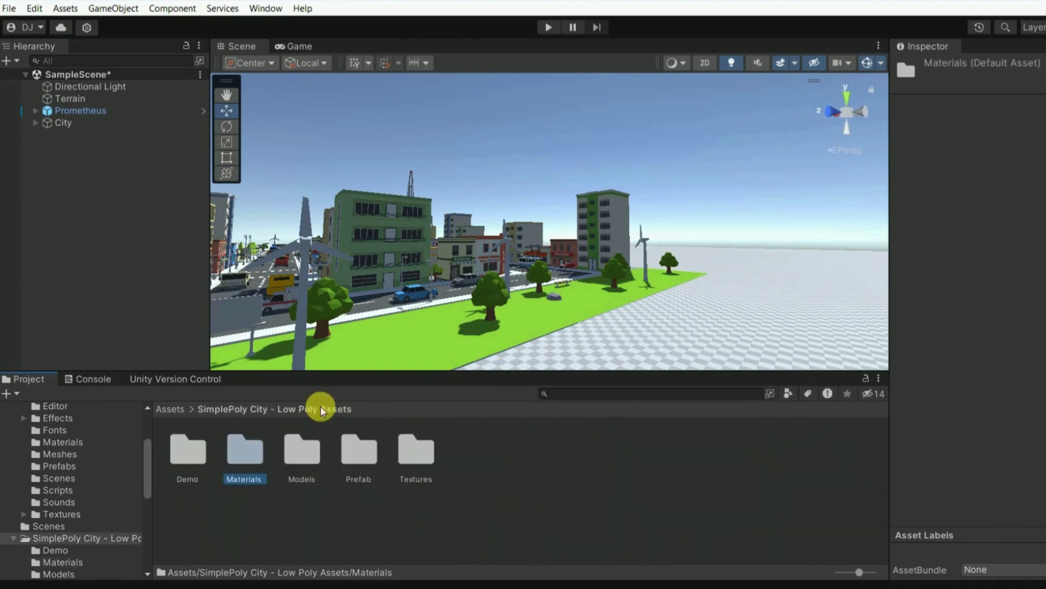
click(727, 318)
right_drag(663, 352, 226, 135)
- Delete the old City object from the Hierarchy and save the scene with Ctrl+S
click(80, 126)
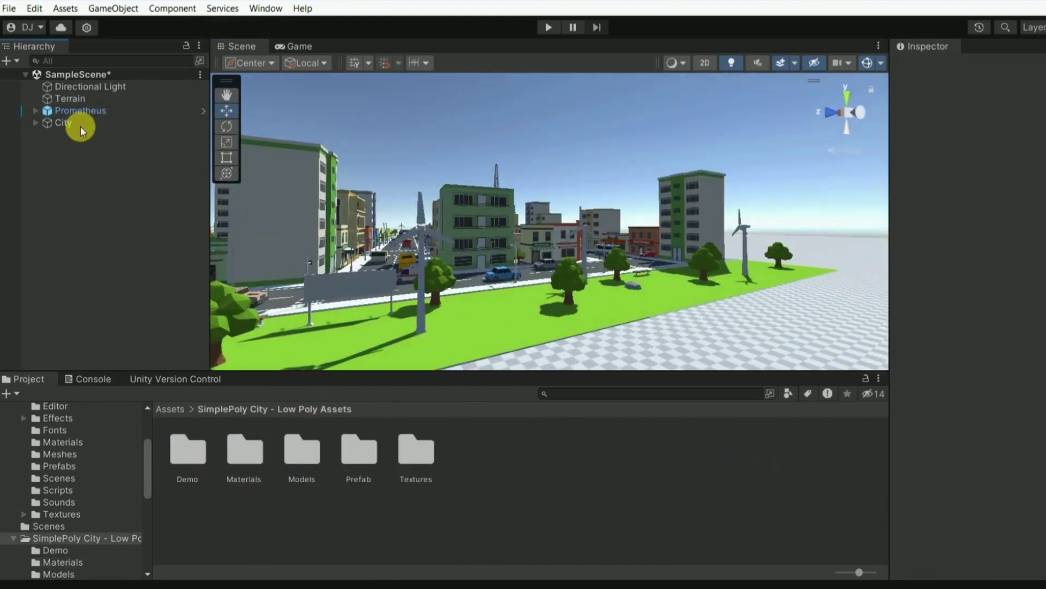
click(80, 126)
right_click(80, 126)
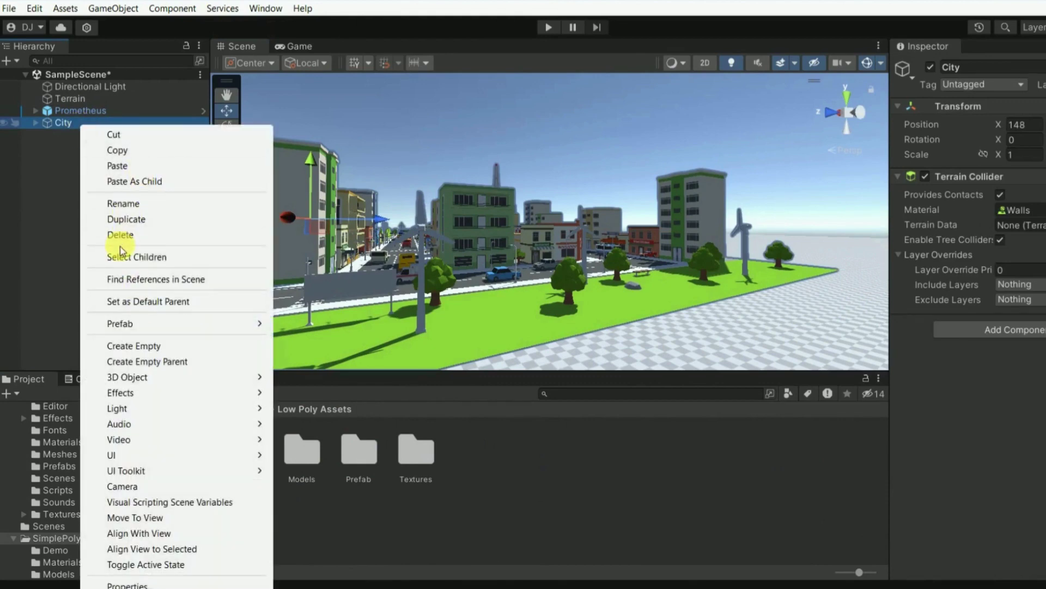
click(130, 238)
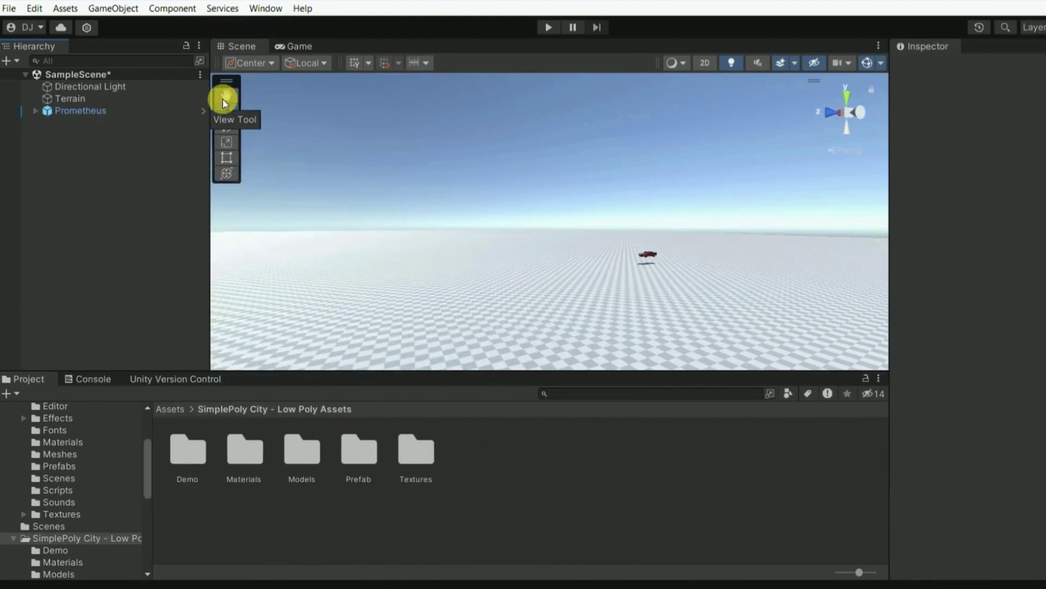
key(ctrl+s)
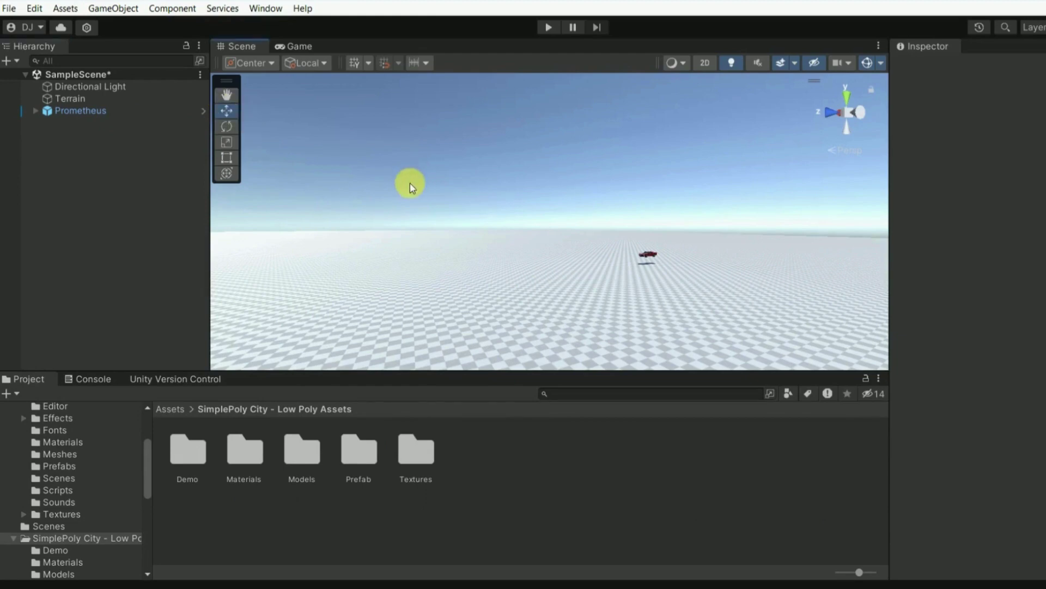
mouse_move(409, 183)
right_down()
mouse_move(655, 231)
mouse_move(557, 330)
mouse_move(606, 277)
right_up()
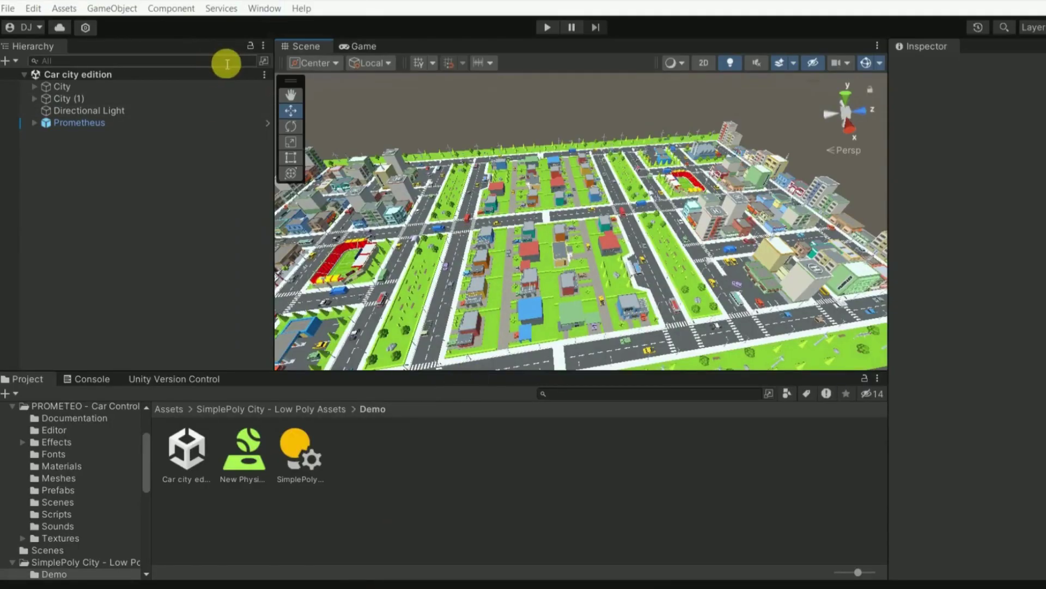
click(61, 86)
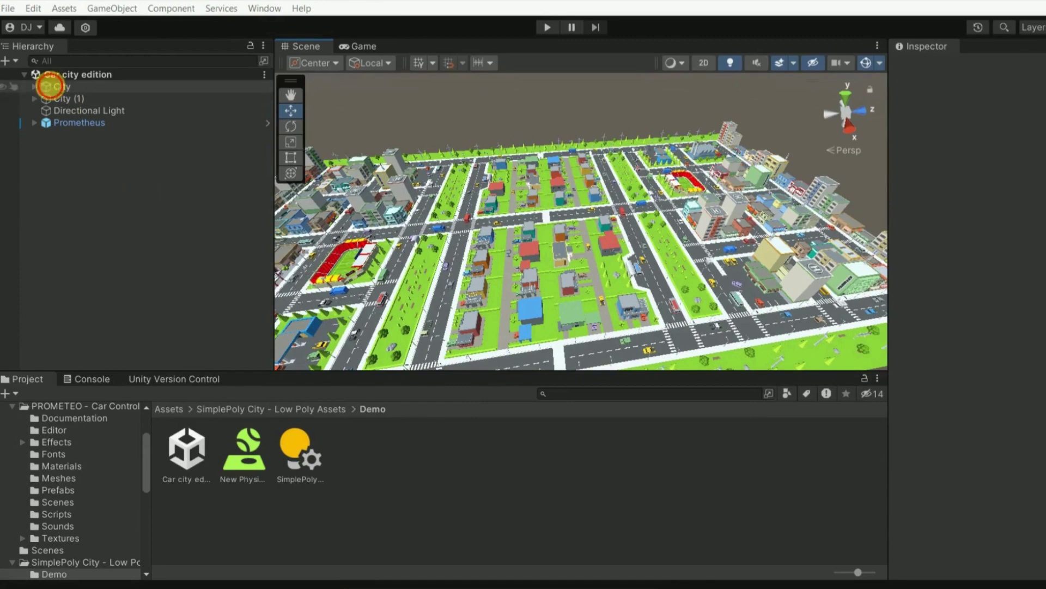
click(60, 99)
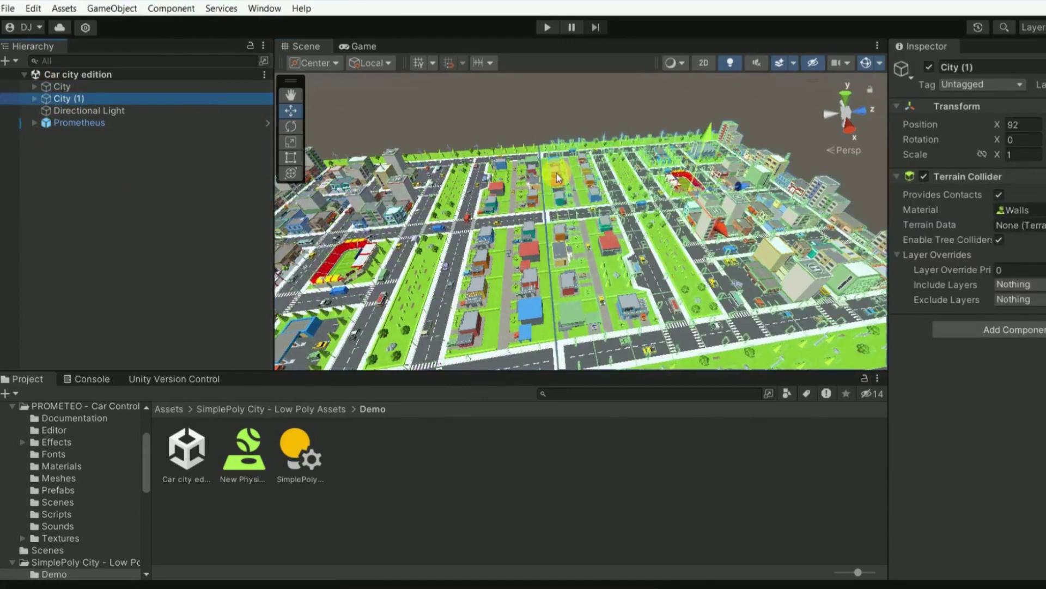
mouse_move(518, 133)
alt+mouse_down()
mouse_move(522, 159)
mouse_move(570, 159)
alt+mouse_up()
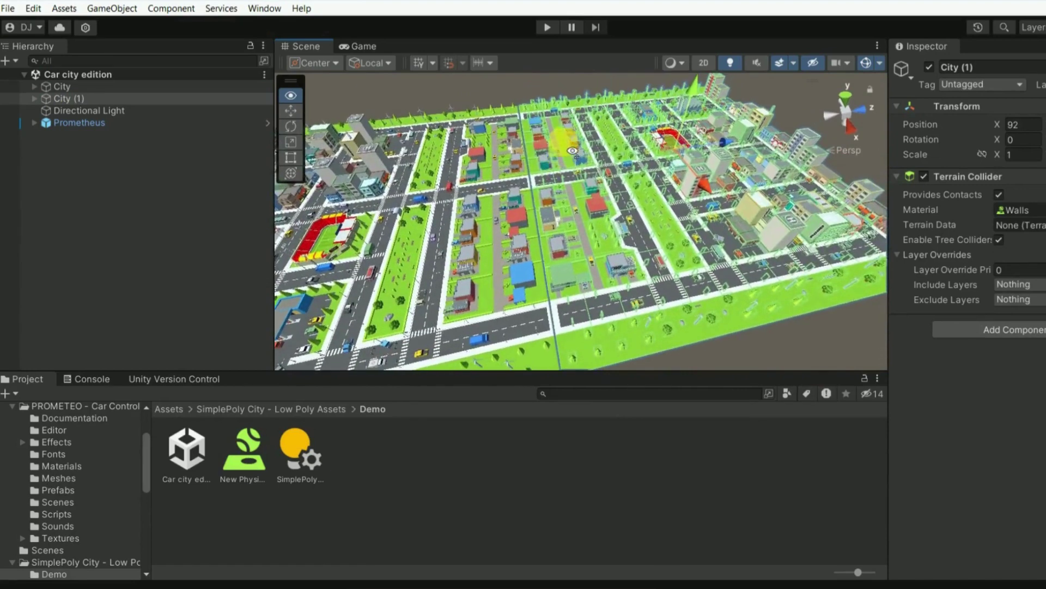
alt+drag(571, 159, 611, 128)
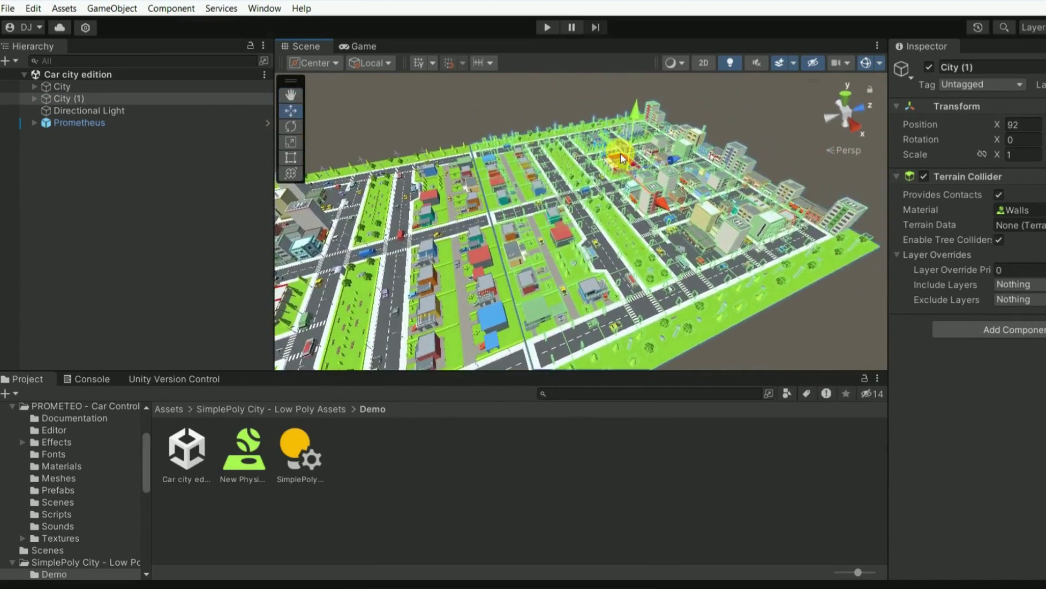